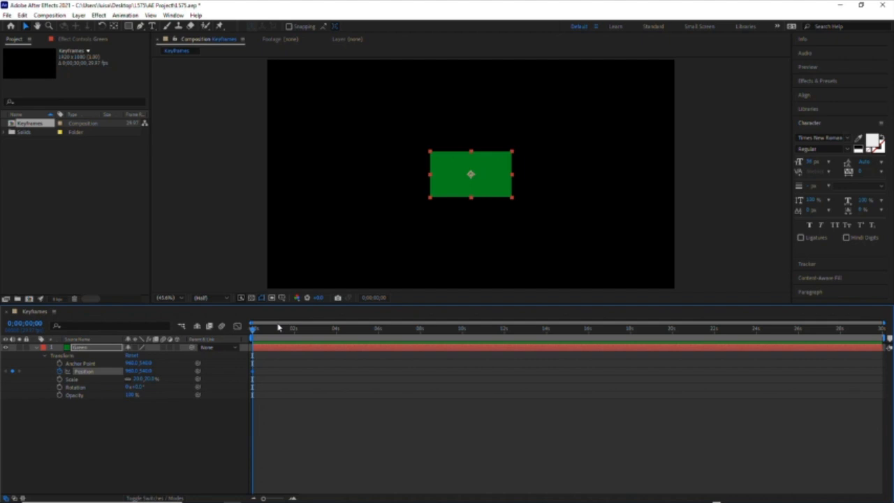
Step: Keyframe the green rectangle's position at 0;00;01;29 by moving it horizontally right to about x 1660, and preview the motion from the start
left_click(294, 331)
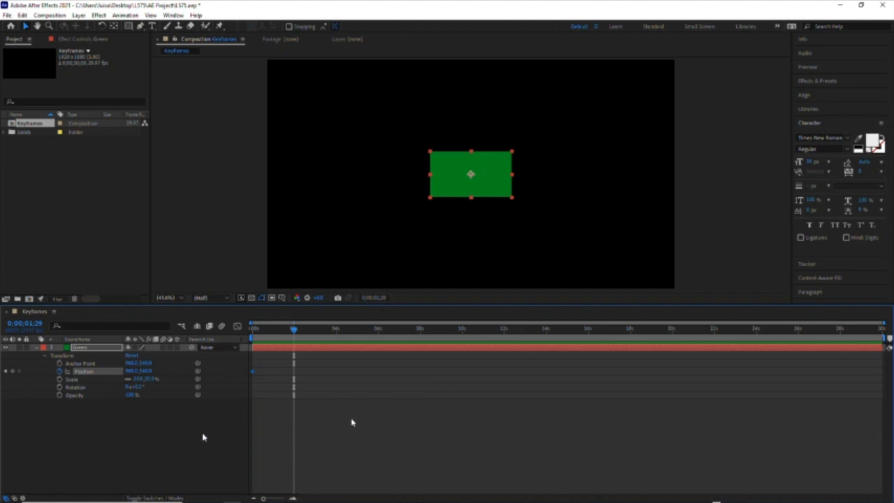
left_click_drag(486, 173, 636, 173)
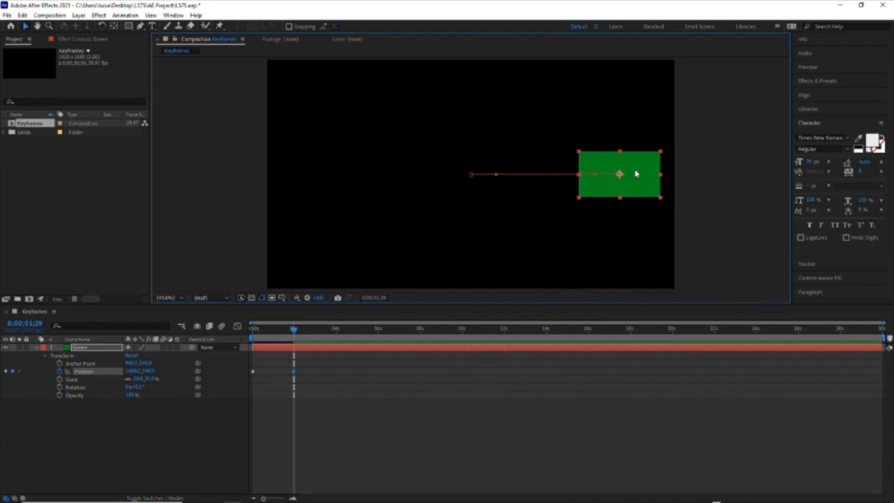
left_click_drag(259, 330, 238, 330)
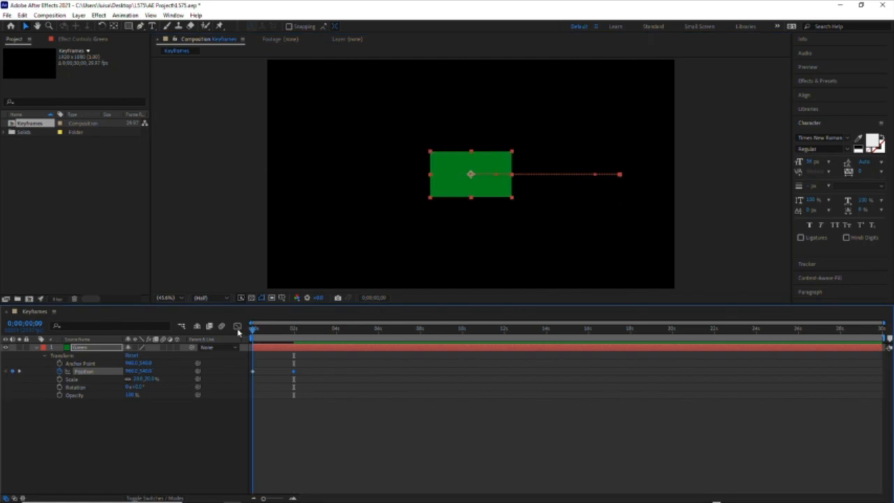
key("space")
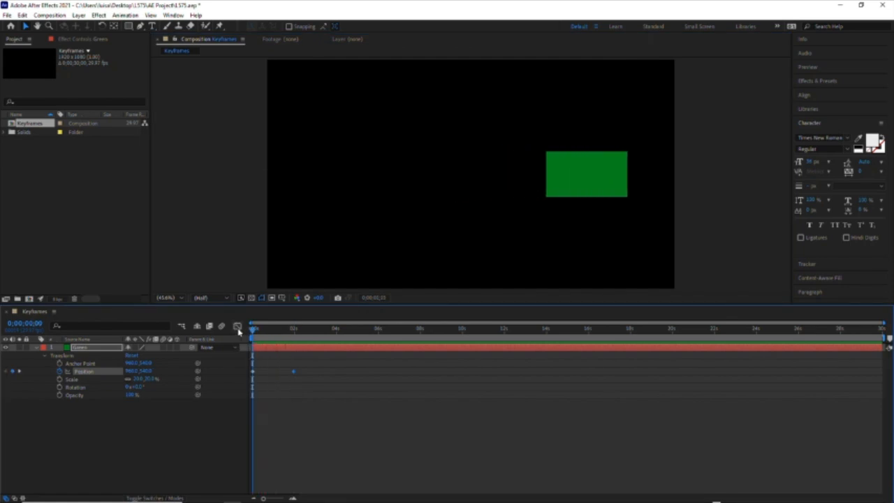
key("space")
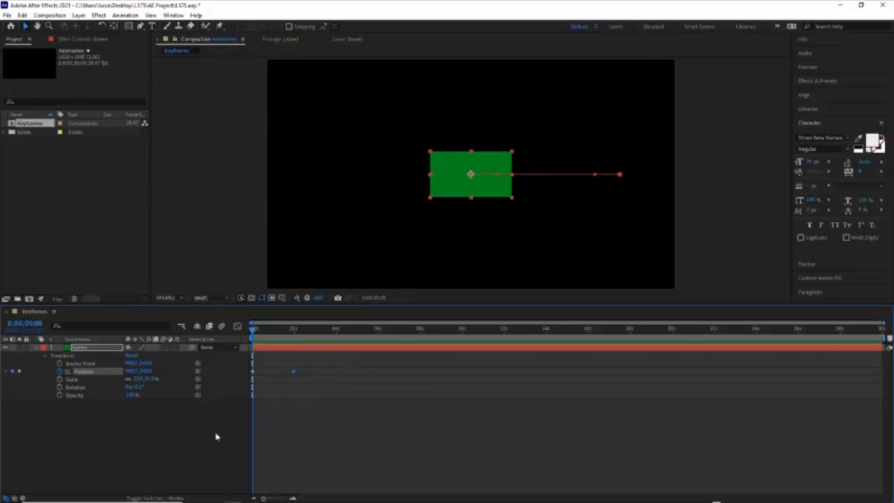
Step: Move the green rectangle's first position keyframe to the left side of the frame, at about x 230, and preview the motion
left_click_drag(439, 180, 288, 173)
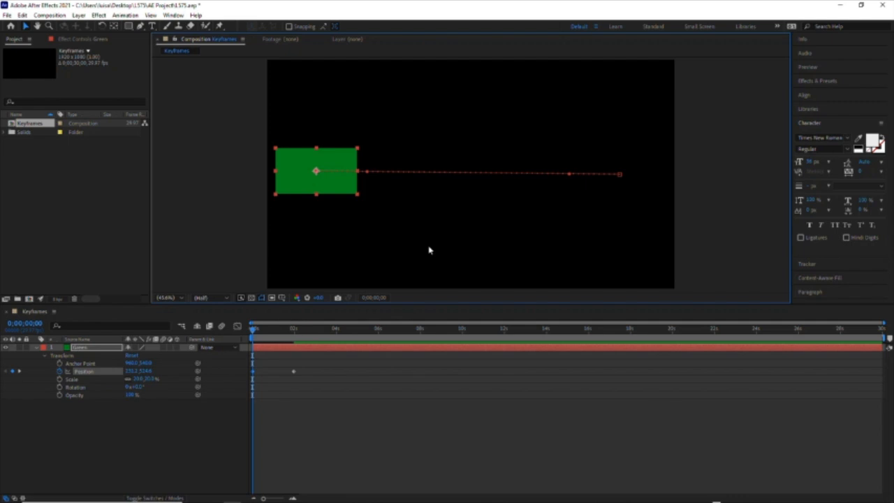
key("space")
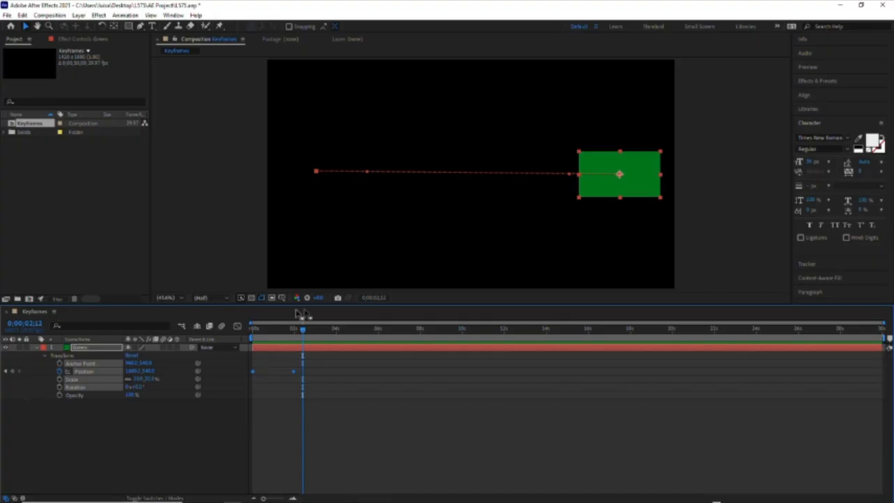
Step: Duplicate the rectangle's two position keyframes starting at 0;00;04;13 and preview the repeated motion from the beginning
left_click(345, 329)
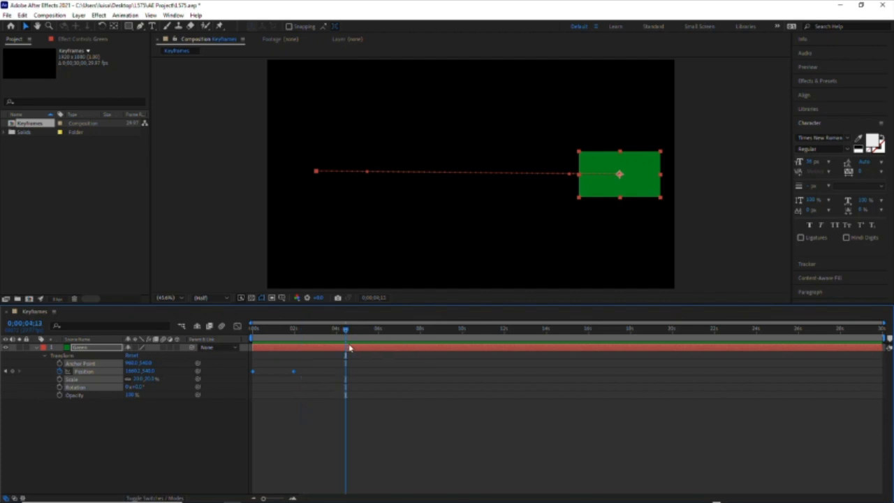
key("ctrl+v")
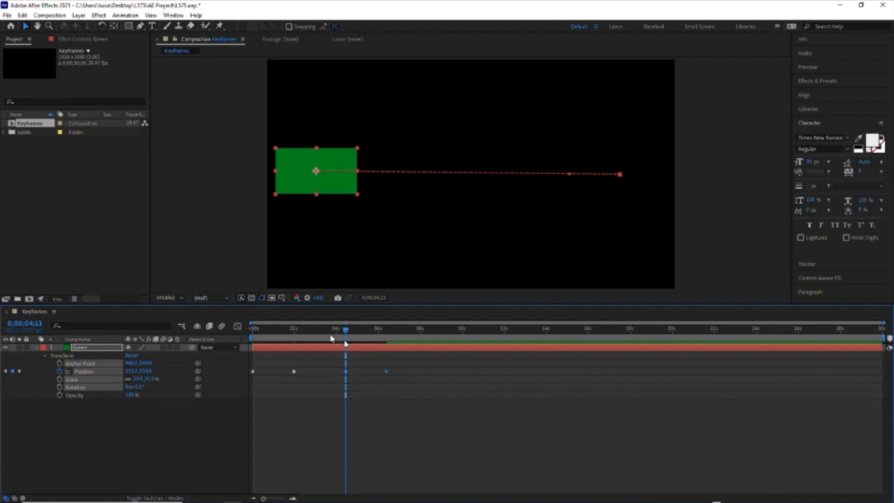
key("Home")
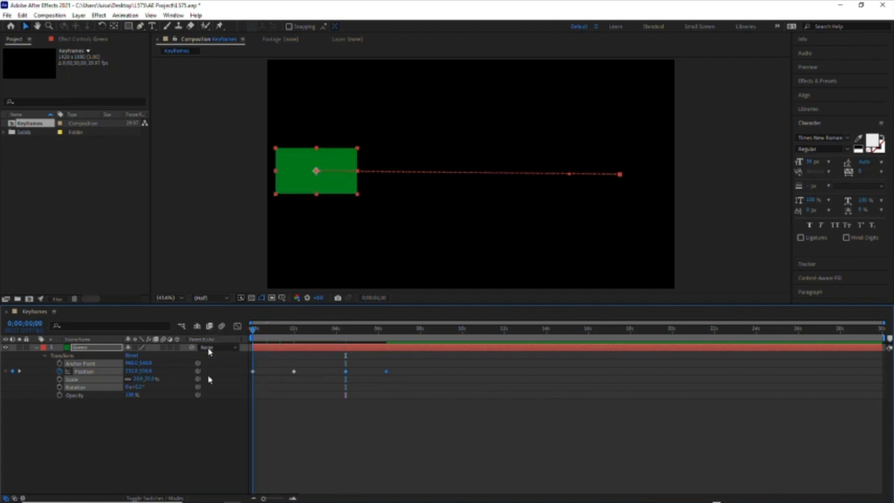
key("space")
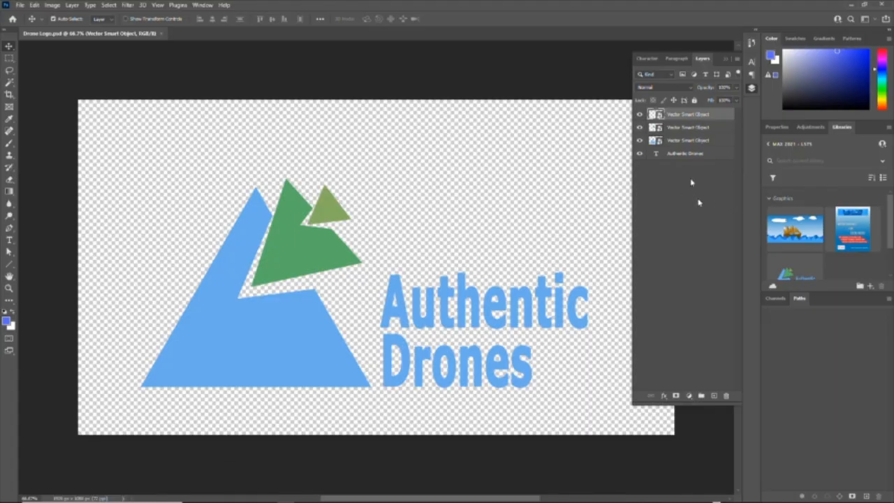
Step: Switch to Photoshop and examine the three Vector Smart Object layers and the Authentic Drones text layer in Drone Logo.psd
left_click(685, 132)
left_click(685, 139)
left_click(686, 126)
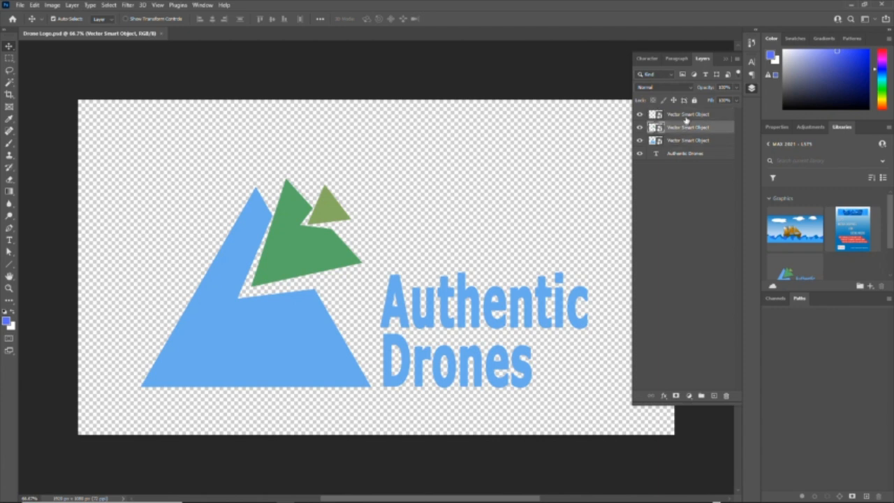
left_click(686, 115)
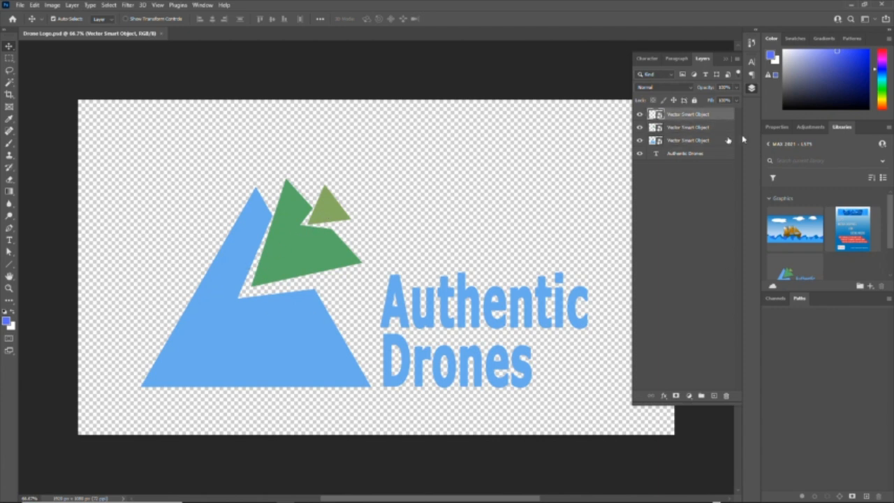
left_click(707, 156)
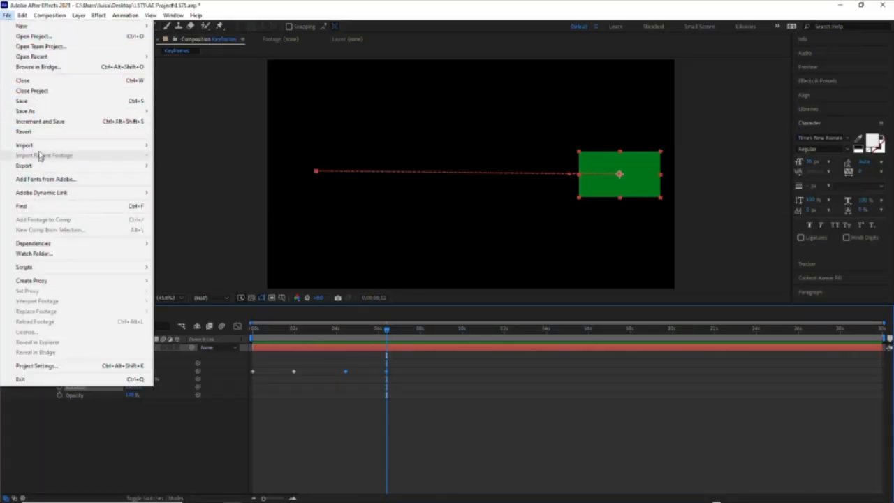
Step: In After Effects, import Drone Logo.psd as Composition - Retain Layer Sizes with editable layer styles, and open the Drone Logo composition
mouse_move(133, 145)
left_click(178, 147)
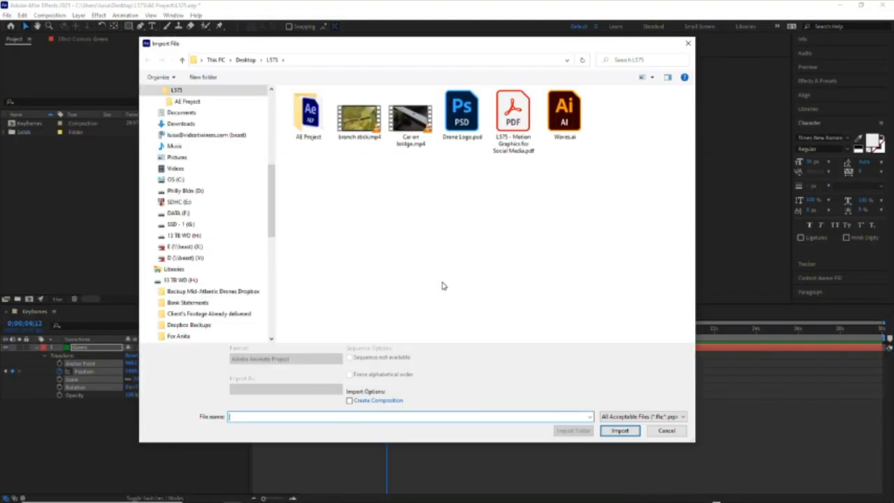
double_click(462, 117)
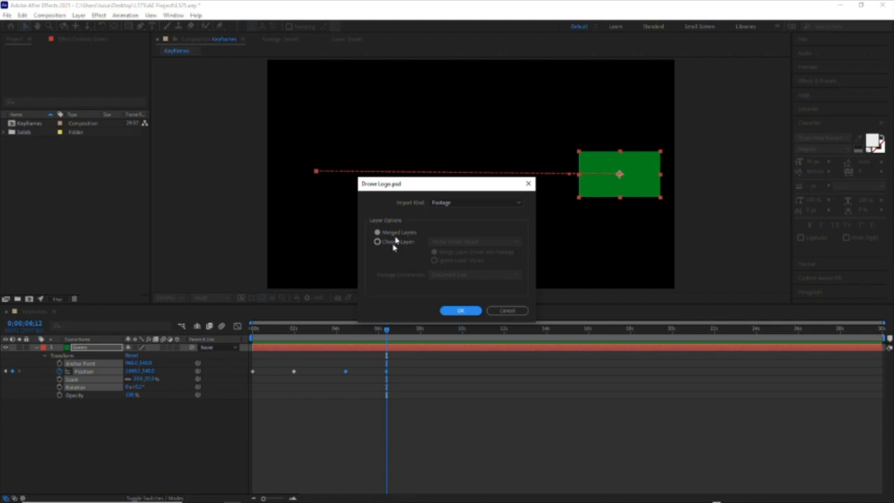
left_click(454, 202)
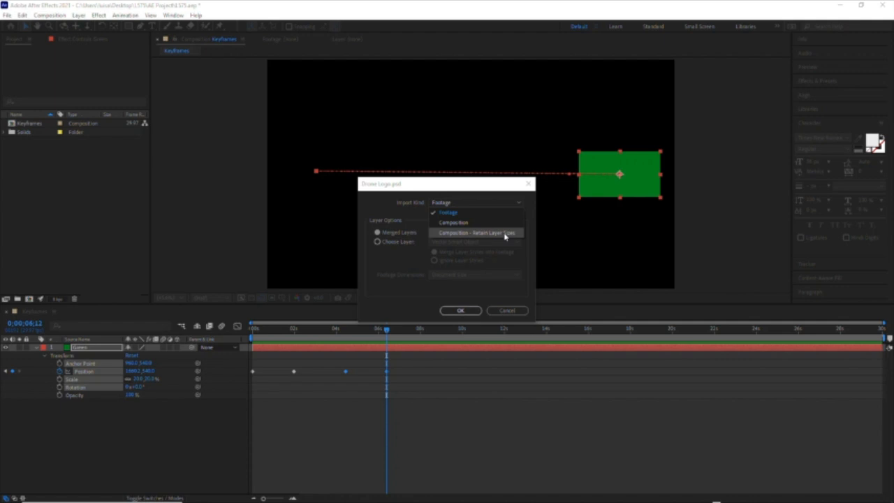
left_click(497, 237)
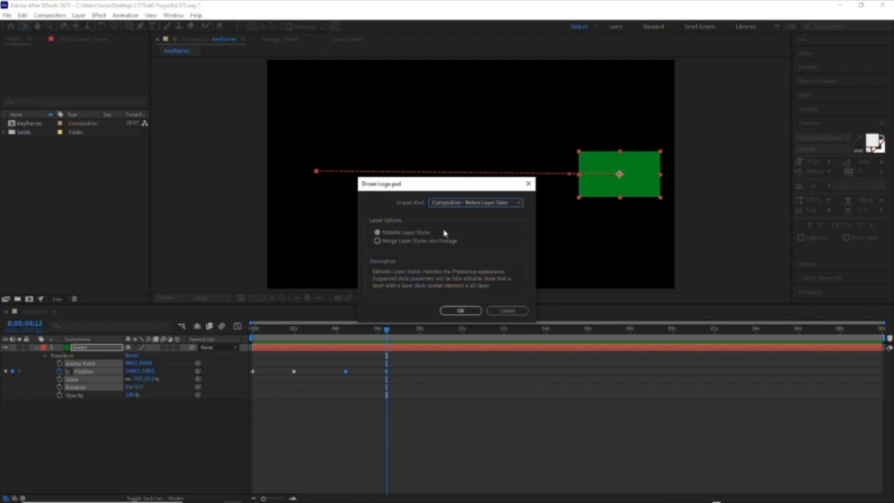
left_click(463, 311)
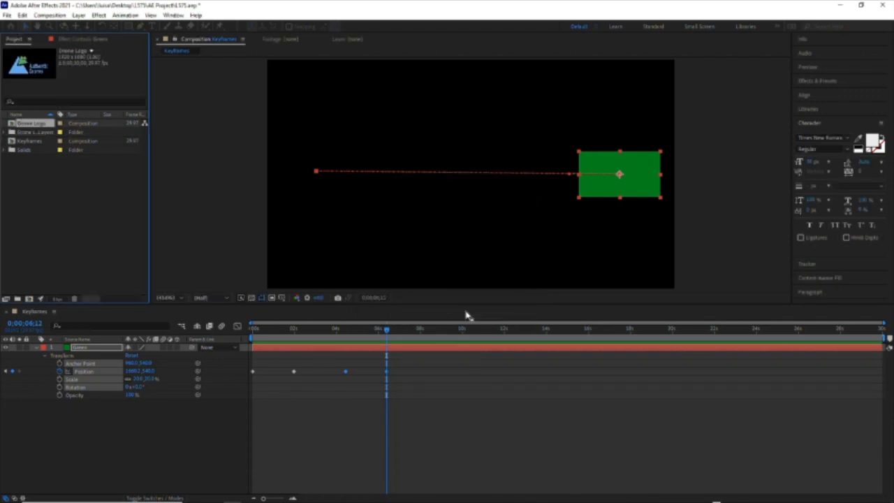
left_click(6, 133)
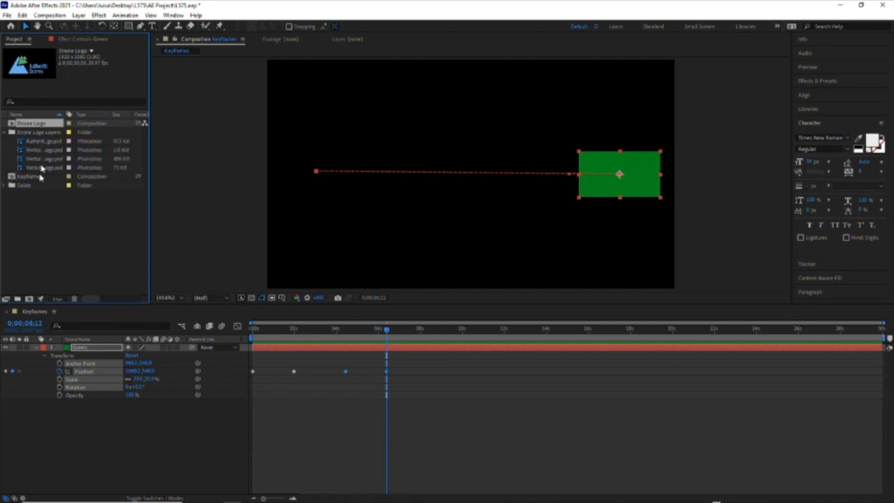
double_click(13, 124)
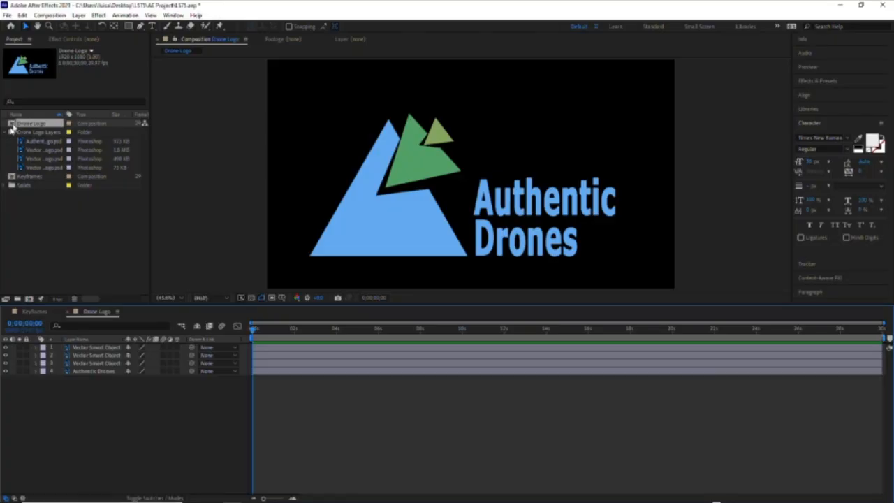
Step: Set position and rotation keyframes at 0;00;01;29 on the three Vector Smart Object layers
left_click(95, 347)
left_click(96, 363, "shift")
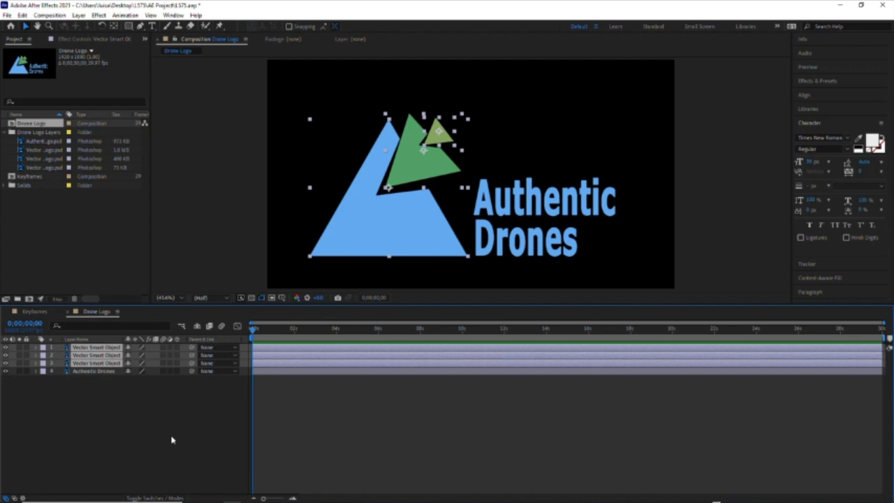
key("p")
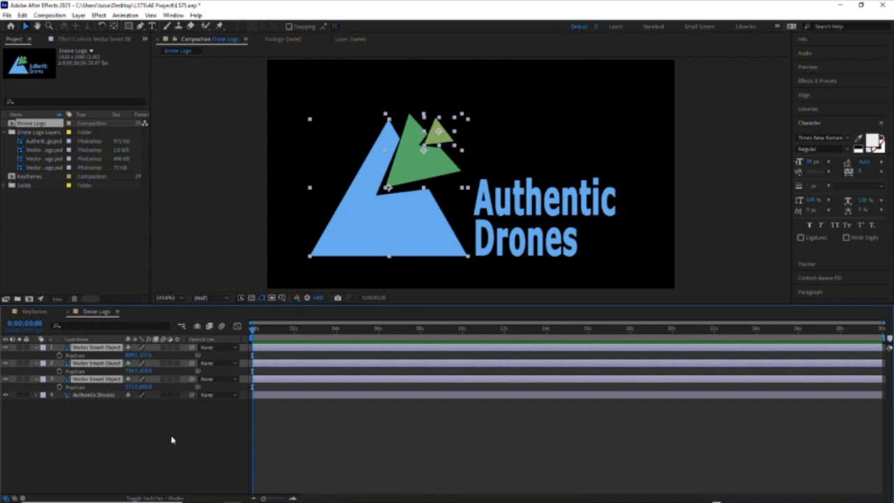
key("shift+r")
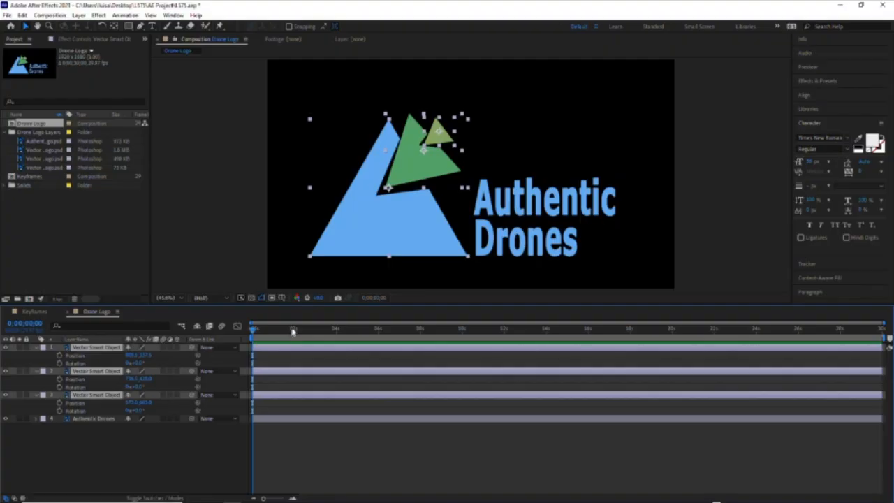
left_click(294, 331)
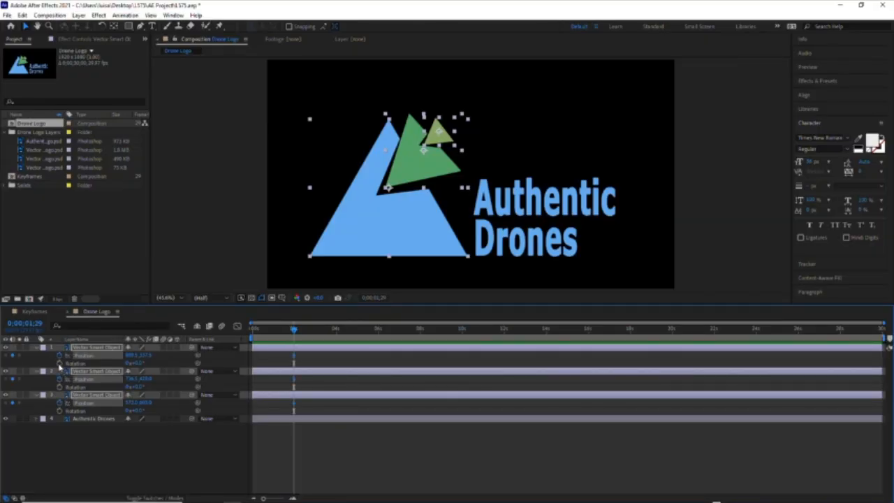
left_click(60, 363)
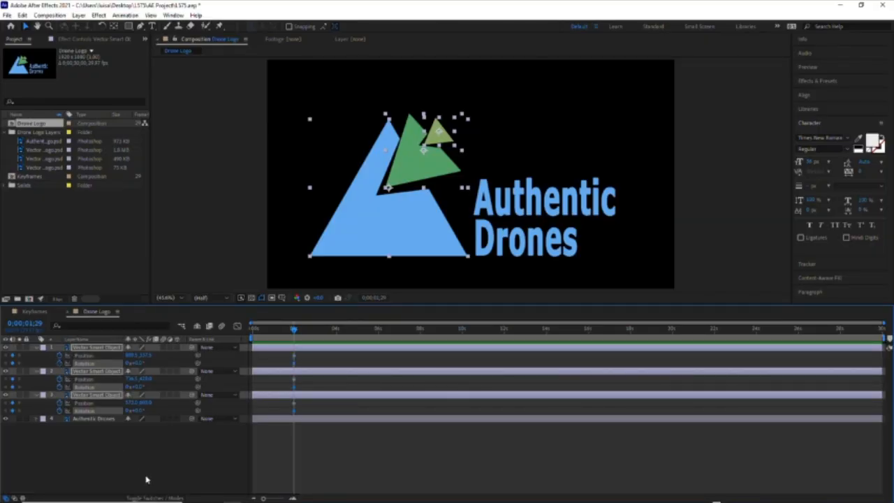
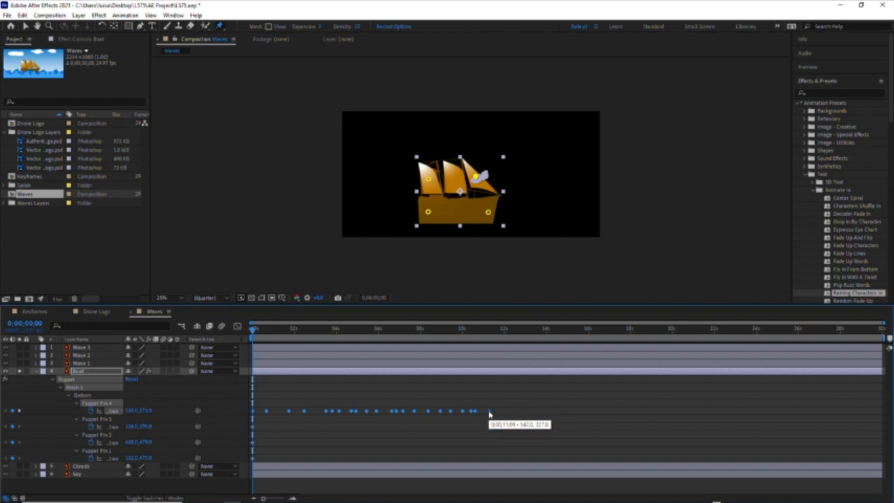
Step: Stretch the Puppet Pin 4 position keyframes of the Boat layer to the end of the 30-second timeline and preview the boat's motion
left_click_drag(711, 416, 880, 416)
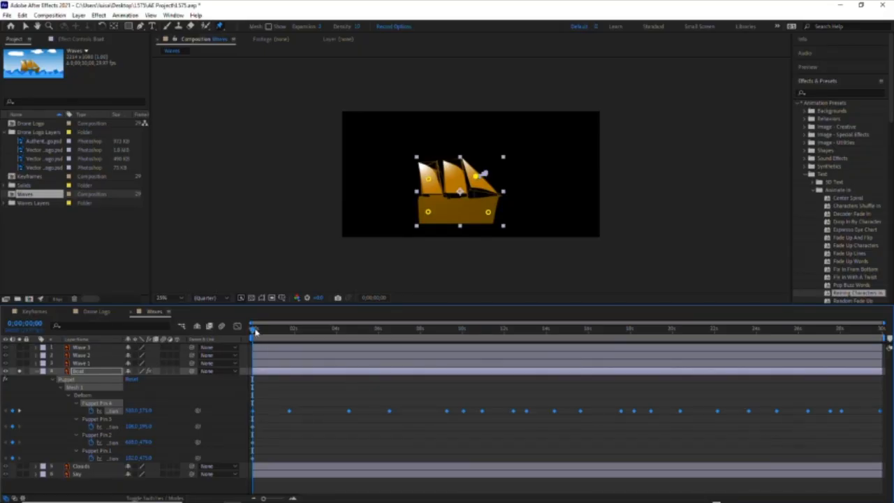
key("space")
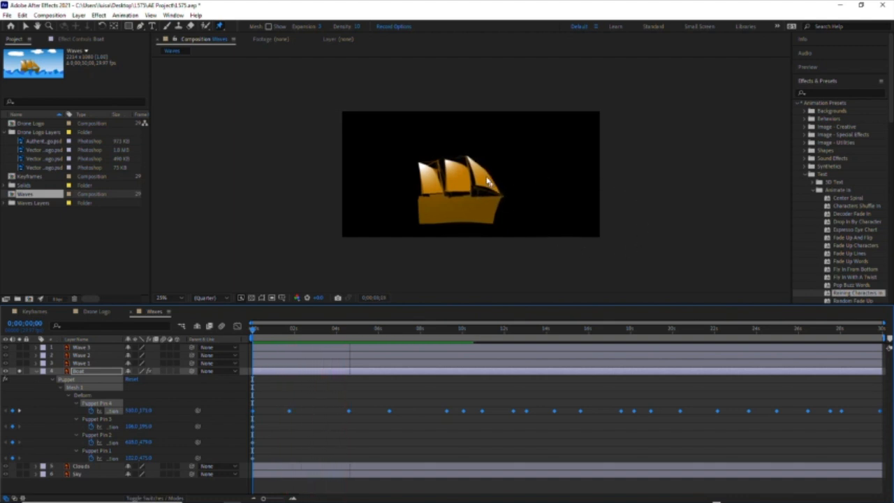
key("space")
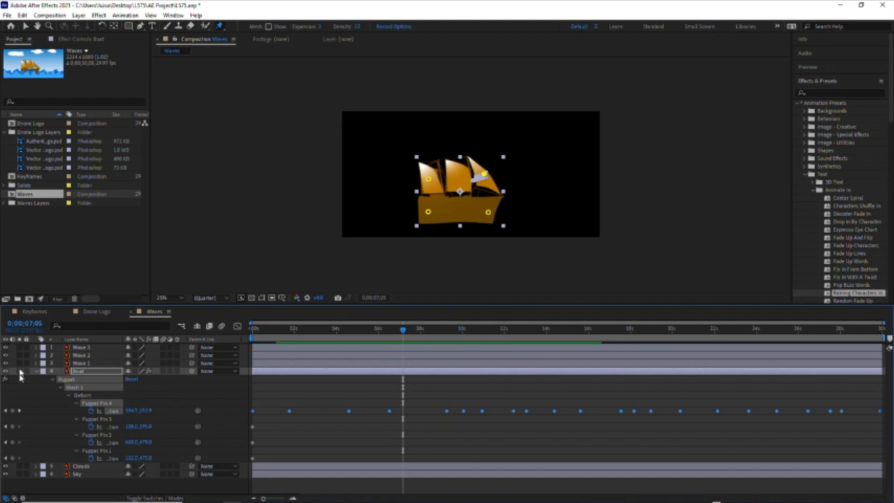
Step: Turn off solo on the Boat layer and pre-compose it as Boat, moving all attributes into the new composition
left_click(20, 371)
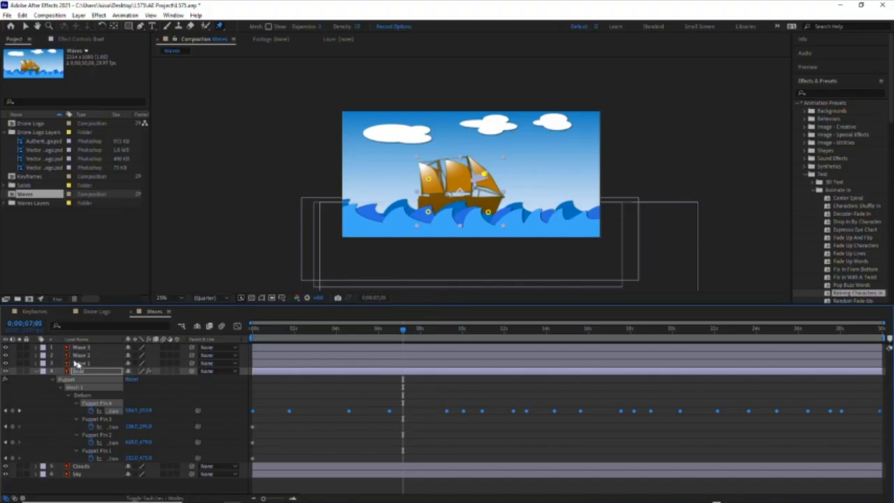
right_click(81, 372)
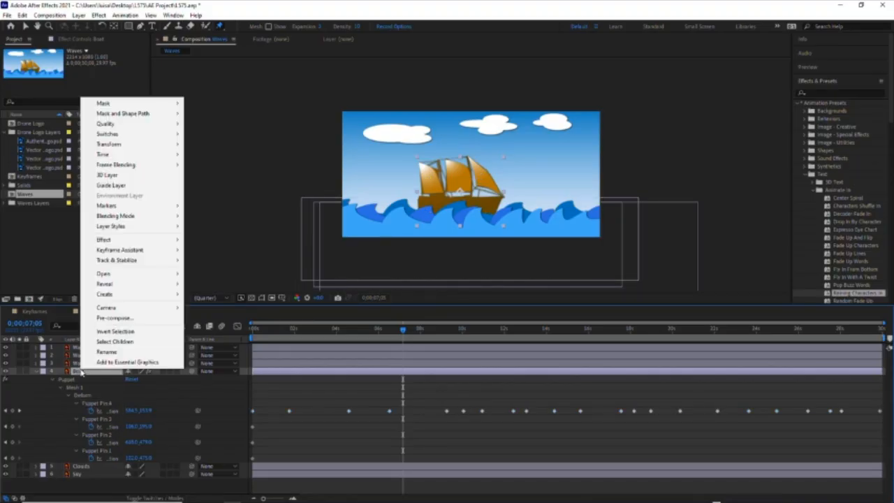
left_click(154, 320)
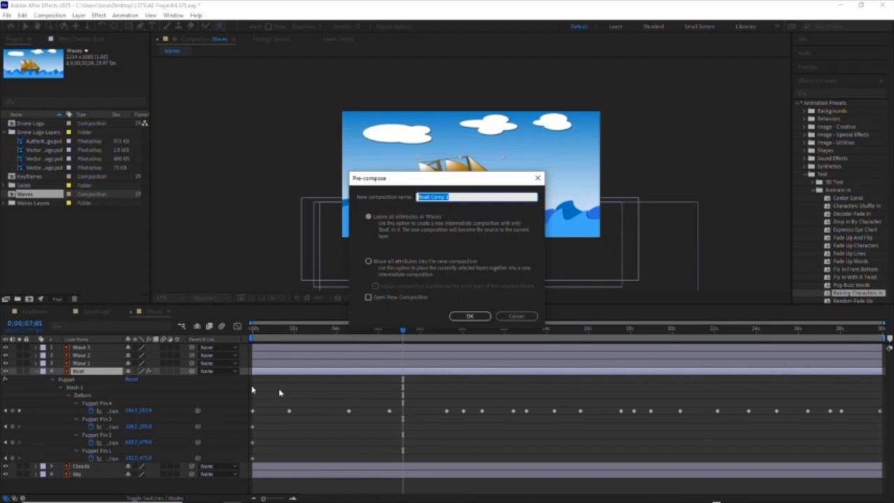
left_click(368, 263)
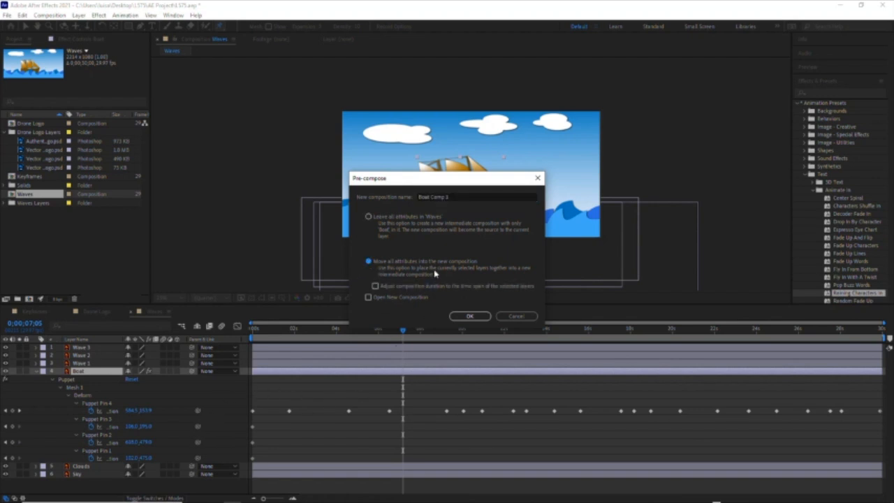
left_click_drag(465, 196, 400, 199)
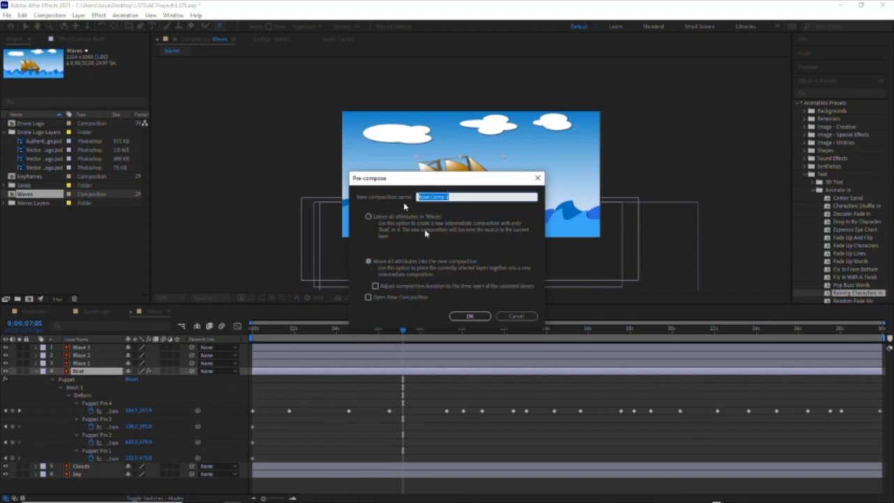
type("Boat")
left_click(474, 312)
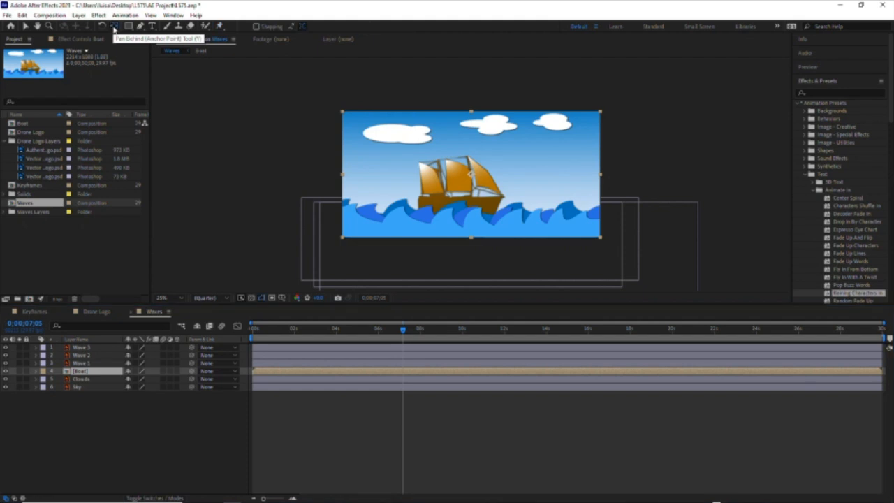
Step: Move the Boat pre-comp's anchor point onto the hull and keyframe its position off-screen left at 0;00;00;00, with X about -465
left_click_drag(471, 174, 460, 185)
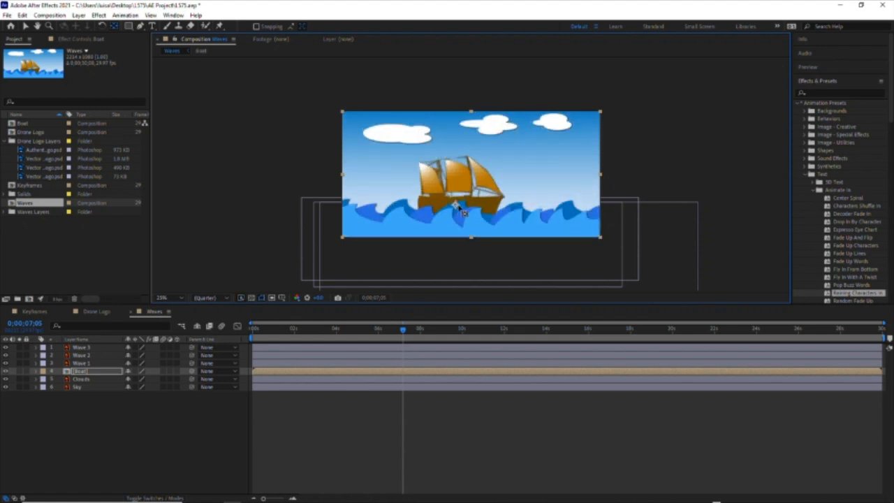
left_click(105, 371)
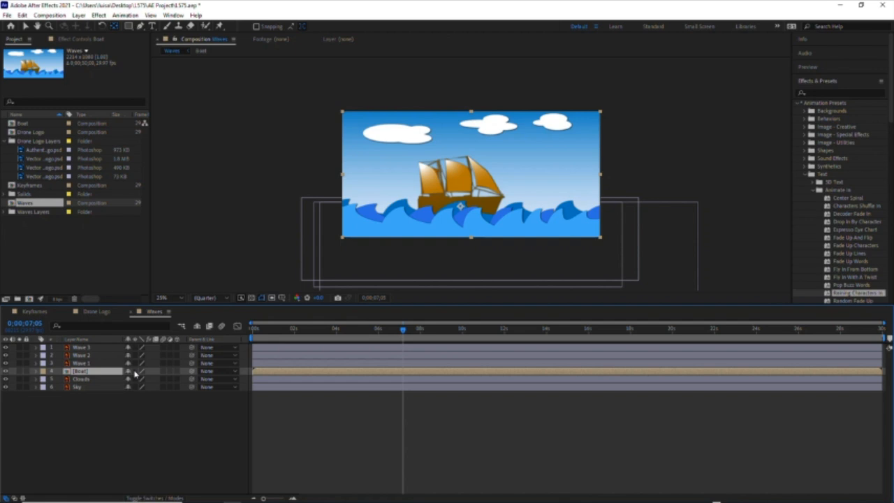
key("p")
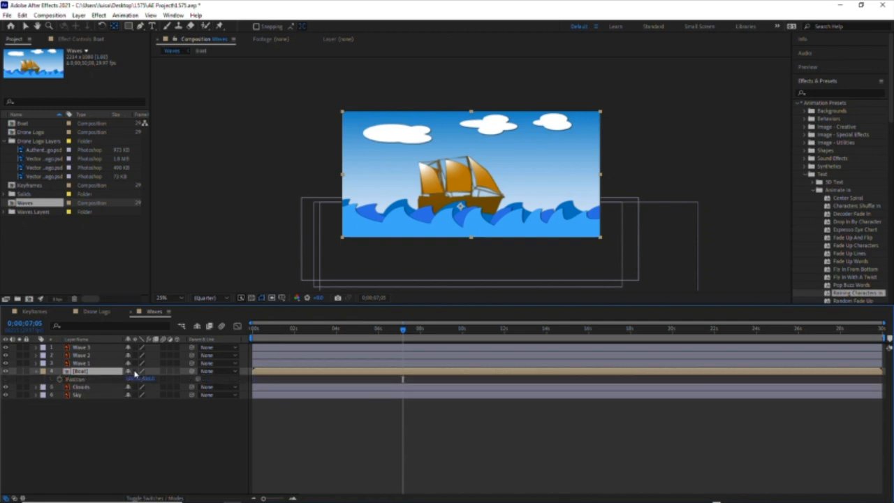
left_click_drag(312, 326, 234, 336)
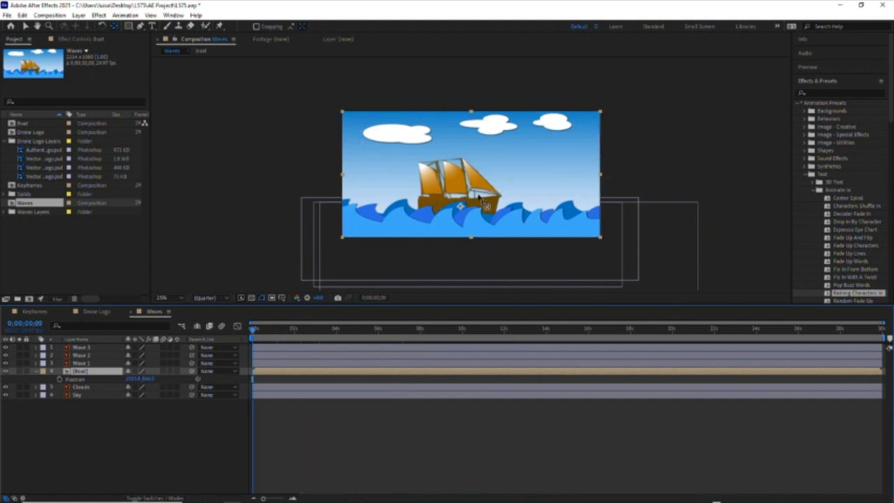
left_click_drag(133, 381, 50, 381)
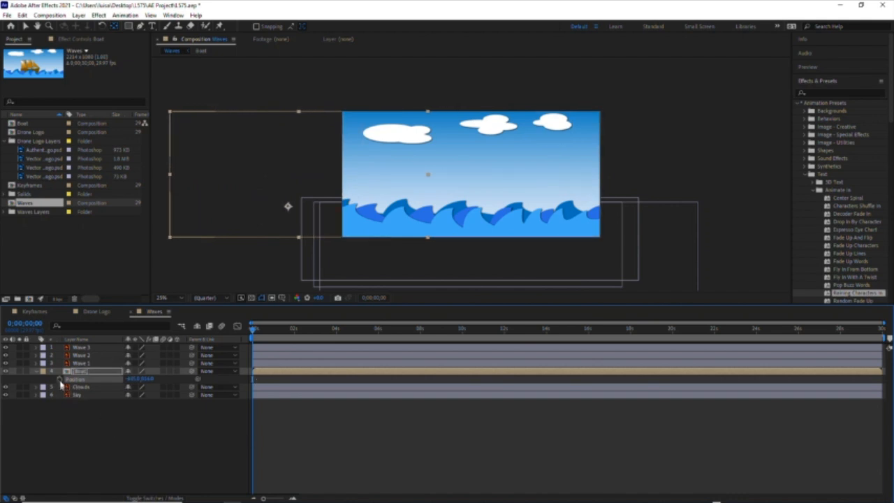
Step: Check the Waves composition's duration in its settings and keyframe the Boat's position past the scene's right edge at 0;00;29;29
left_click_drag(842, 332, 881, 329)
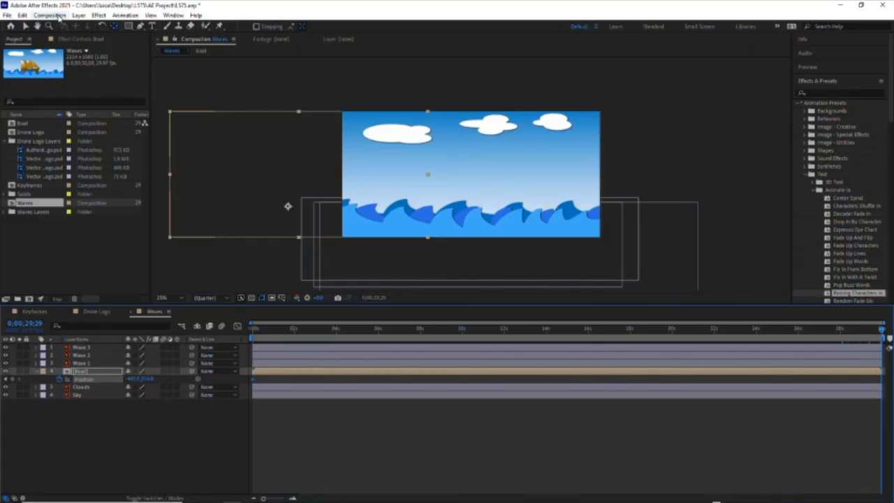
left_click(50, 15)
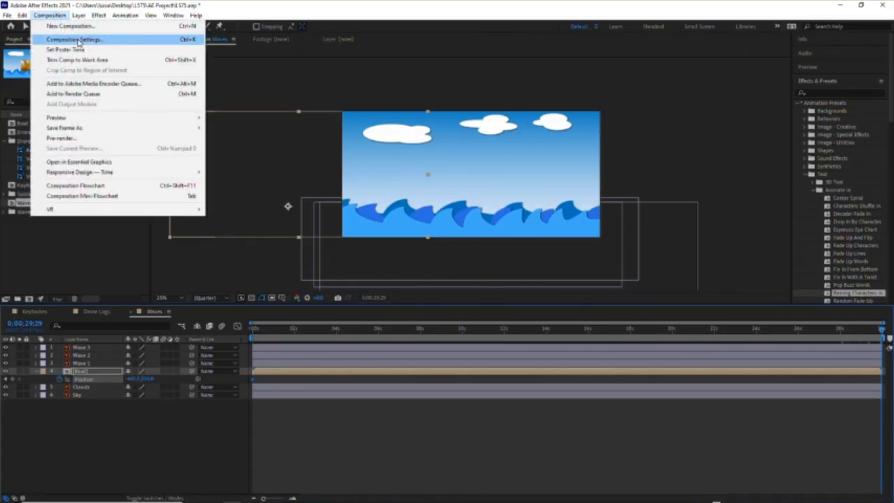
left_click(73, 39)
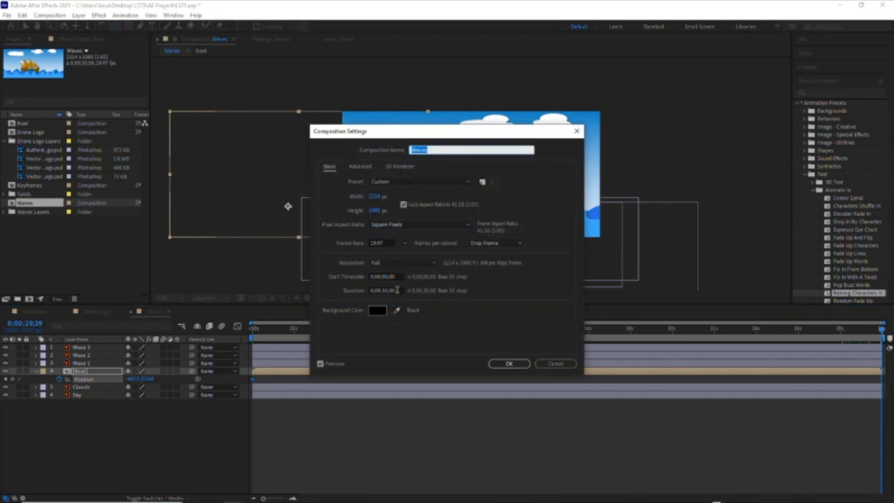
left_click(397, 290)
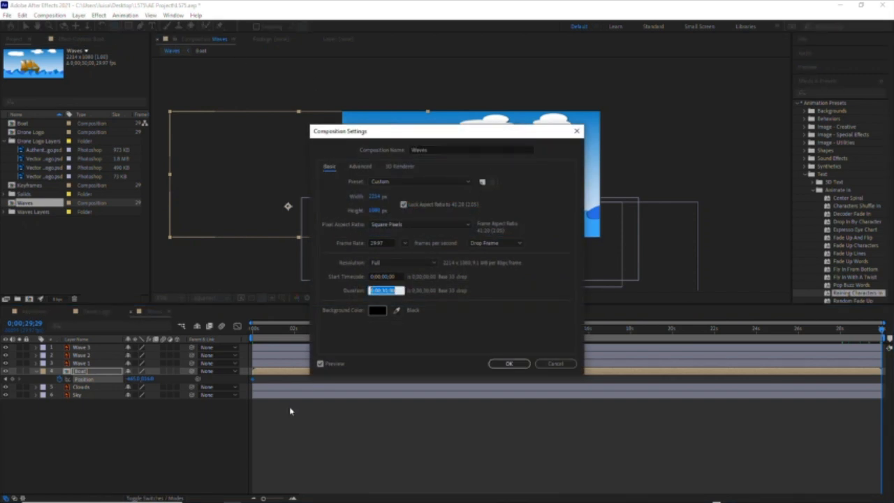
left_click(558, 365)
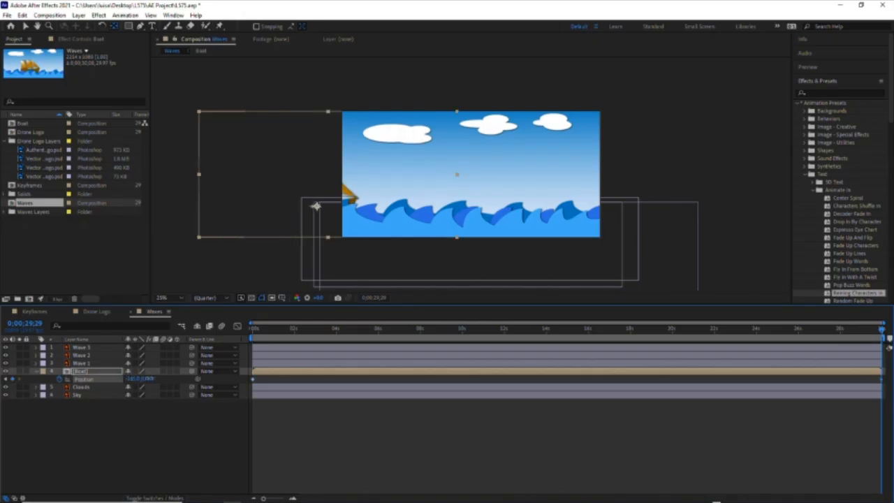
left_click_drag(318, 206, 650, 206)
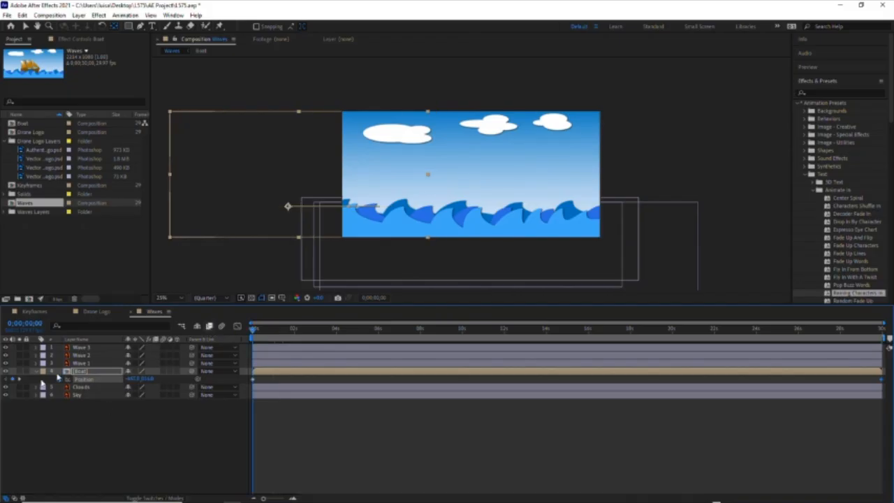
Step: Keyframe the Boat pre-comp's rotation at about 4° at 0;00;00;00 and about -11° at 0;00;02;13
left_click(79, 371)
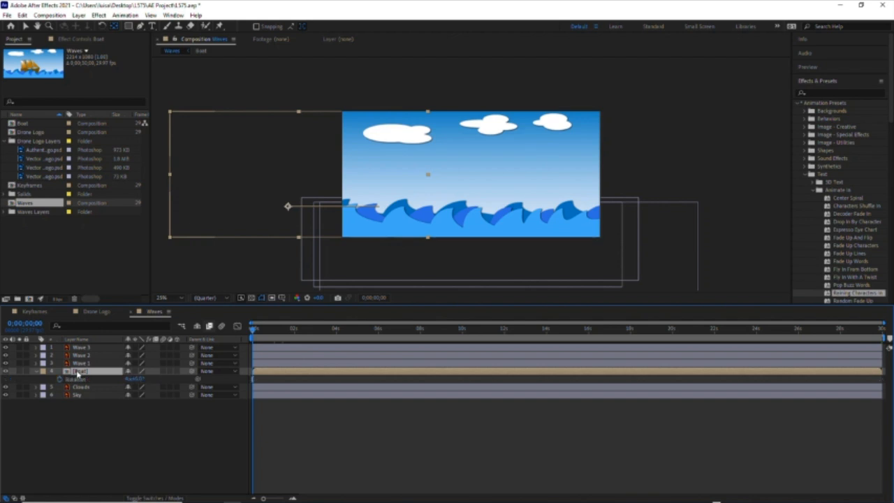
left_click(59, 379)
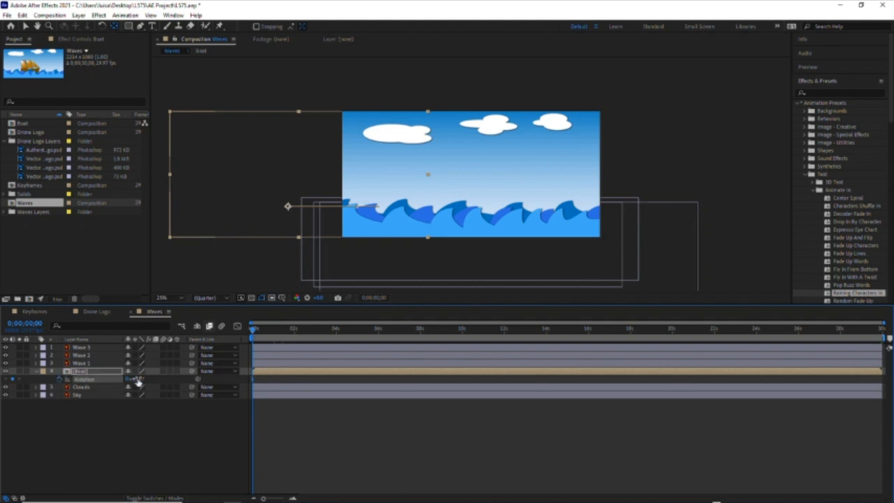
mouse_move(132, 379)
left_mouse_down()
mouse_move(151, 380)
mouse_move(143, 379)
left_mouse_up()
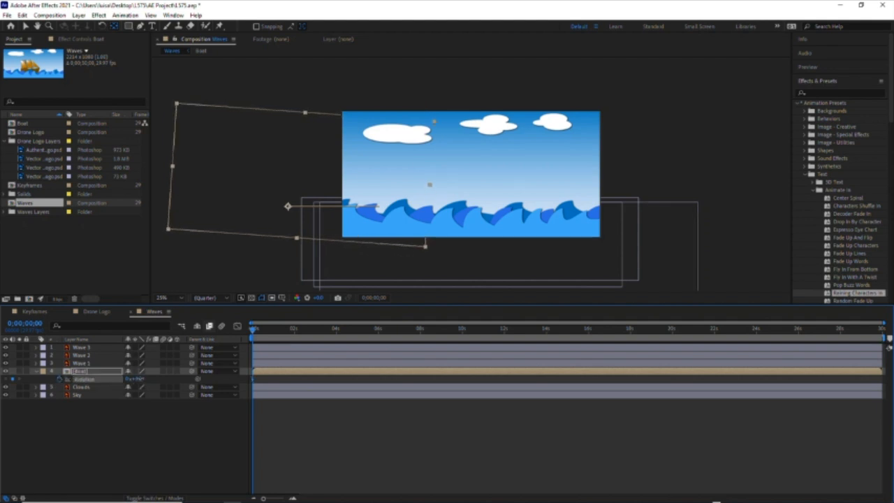
left_click(304, 330)
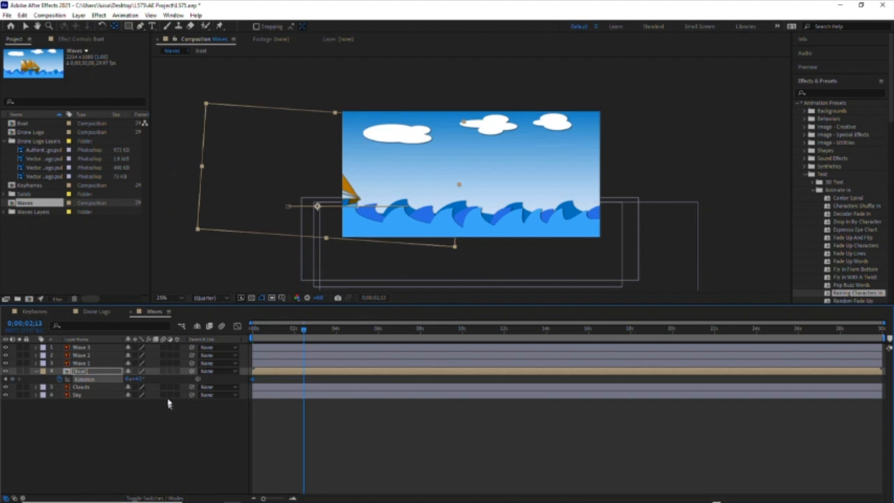
left_click_drag(137, 379, 131, 379)
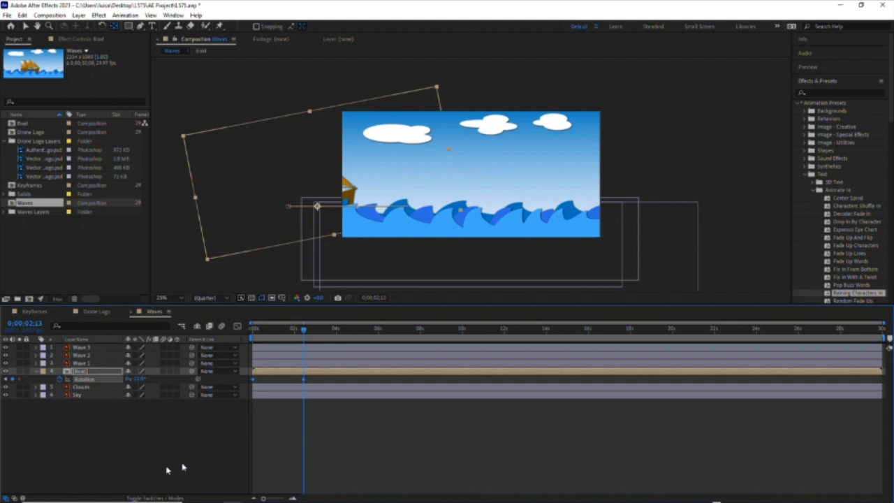
Step: Paste the pair of Boat rotation keyframes at four spaced times from 0;00;06;04 to 0;00;26;20 and preview the rocking from the start
left_click(381, 331)
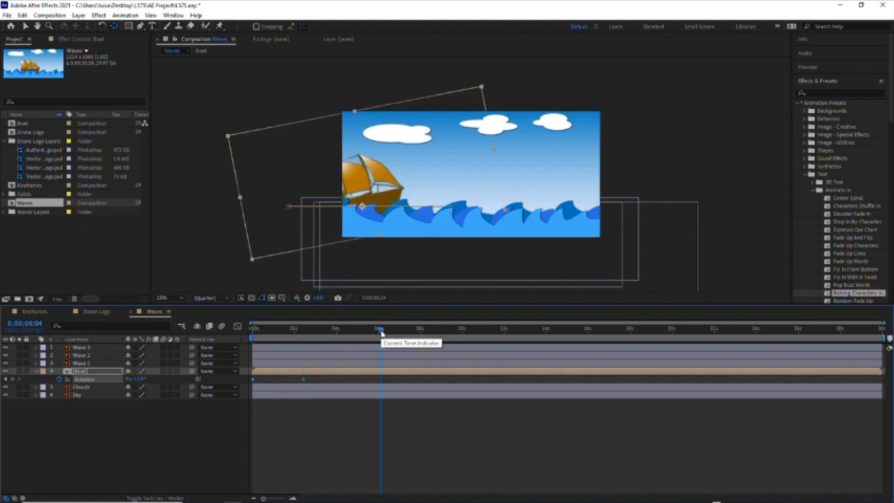
key("ctrl+v")
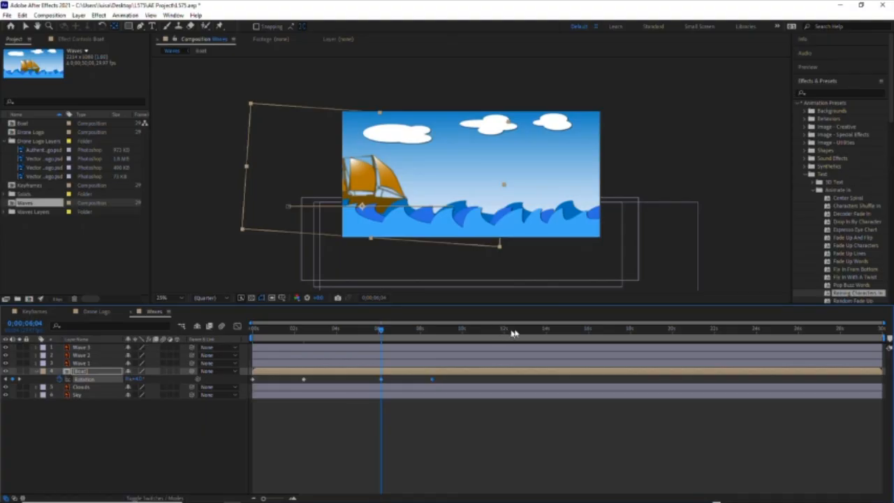
left_click(515, 333)
key("ctrl+v")
left_click(678, 333)
key("ctrl+v")
left_click(813, 333)
key("ctrl+v")
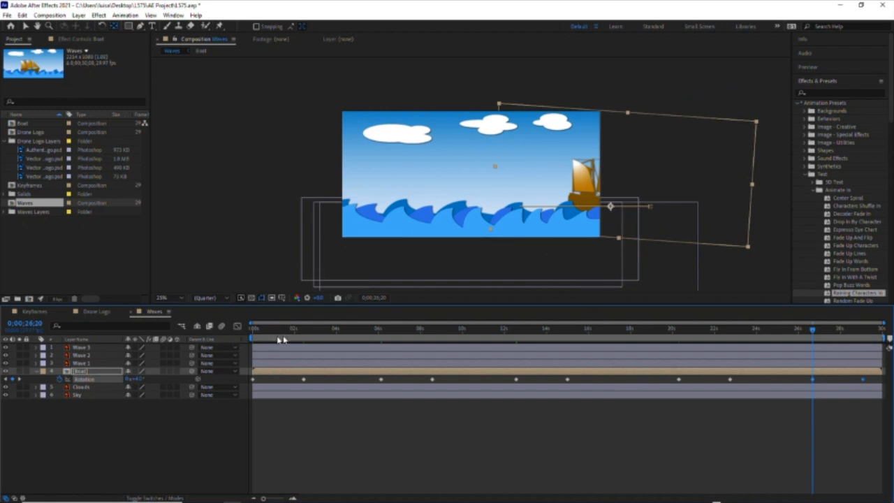
left_click_drag(277, 333, 239, 332)
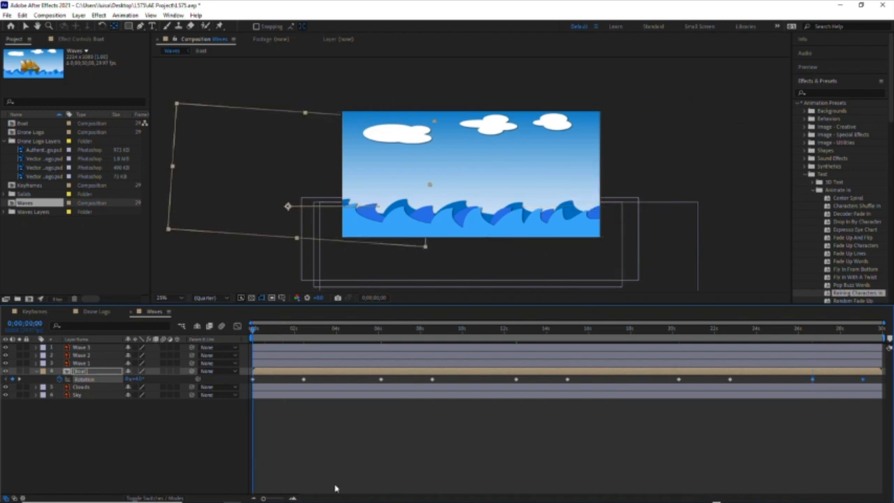
key("space")
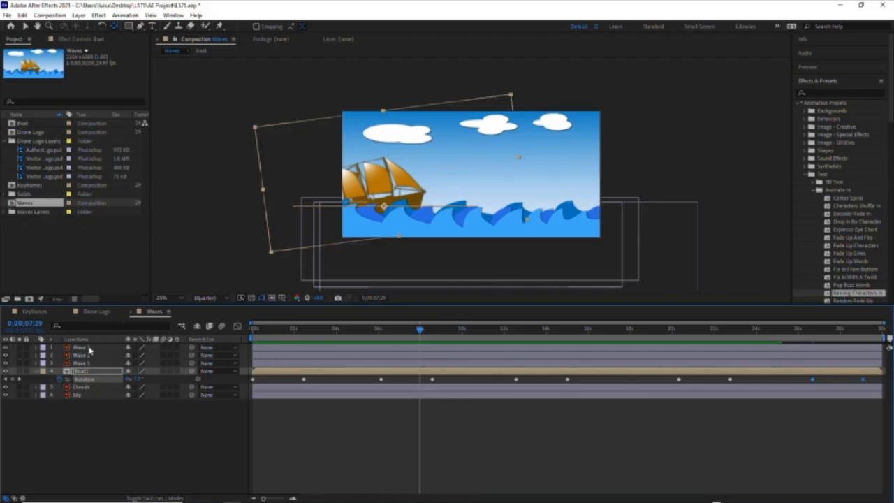
Step: Set position keyframes on the Wave 3, Wave 2 and Wave 1 layers at 0;00;00;00
left_click(89, 348)
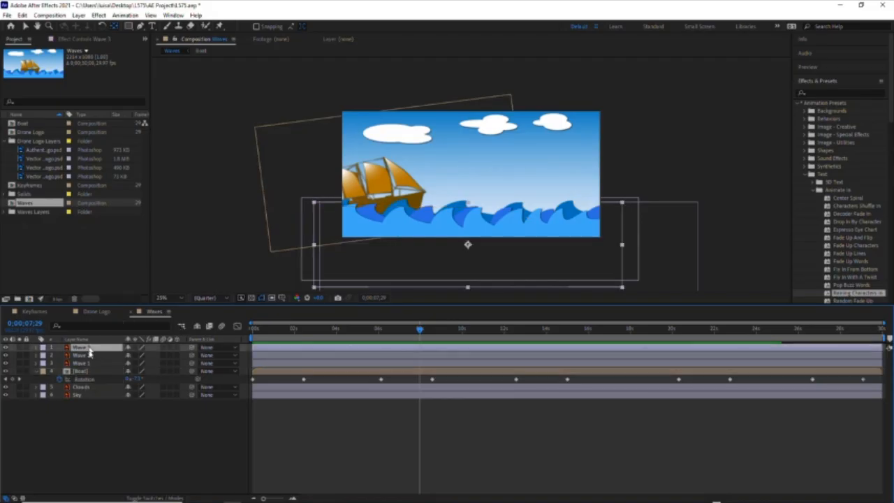
left_click(89, 364, "shift")
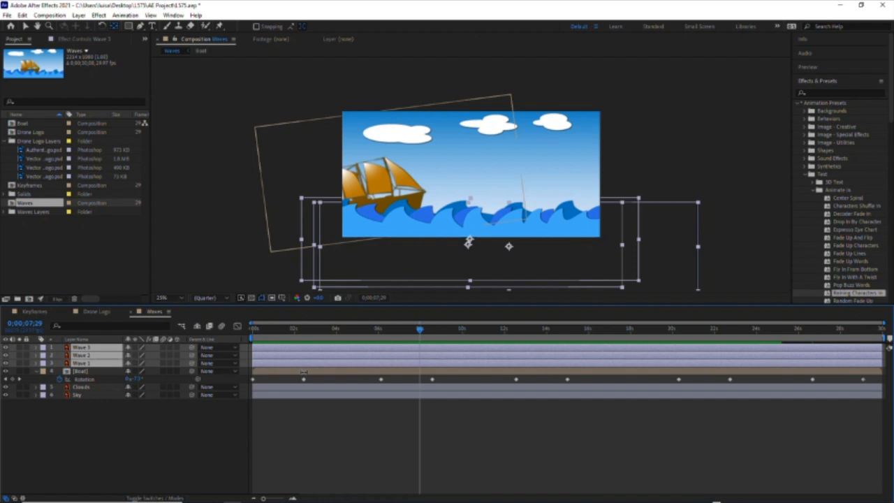
key("p")
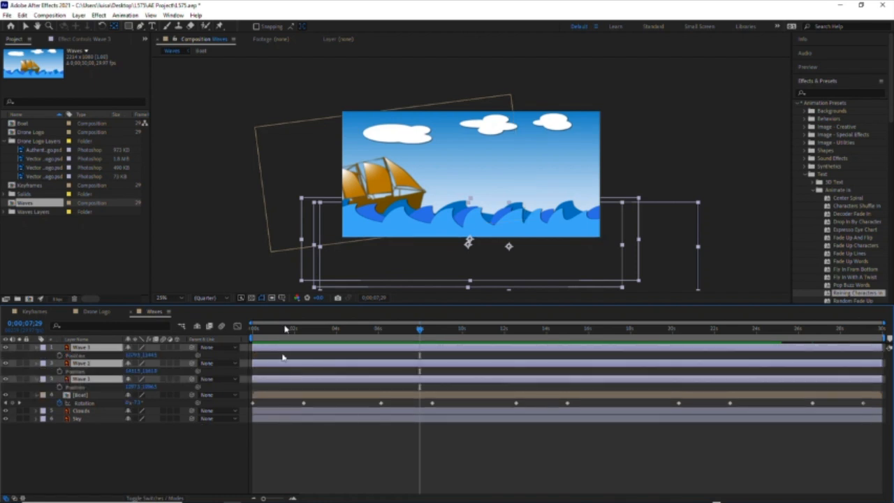
left_click_drag(284, 334, 199, 334)
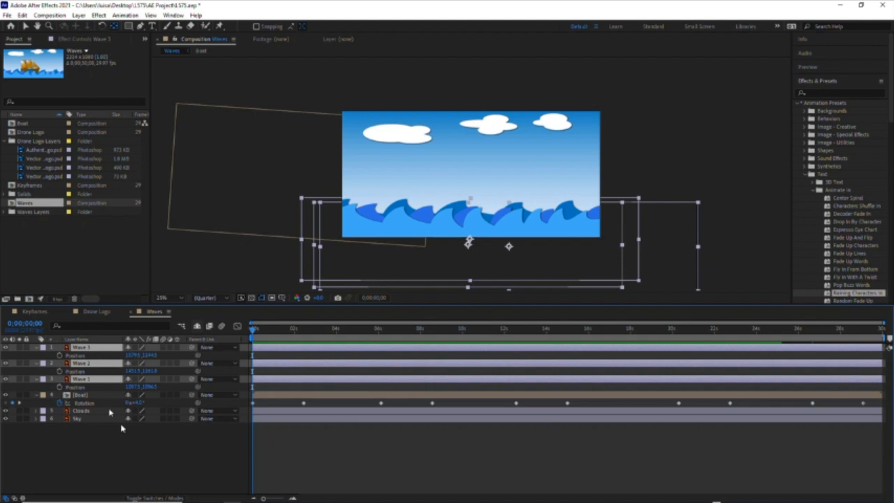
left_click(61, 356)
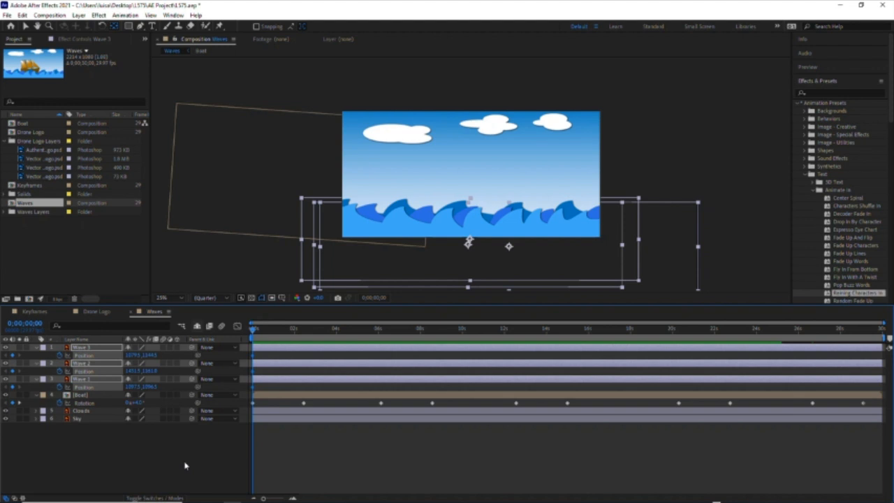
Step: Offset the waves' starting positions individually, shifting Wave 3 and Wave 1 slightly left and Wave 2 slightly right
left_click(185, 465)
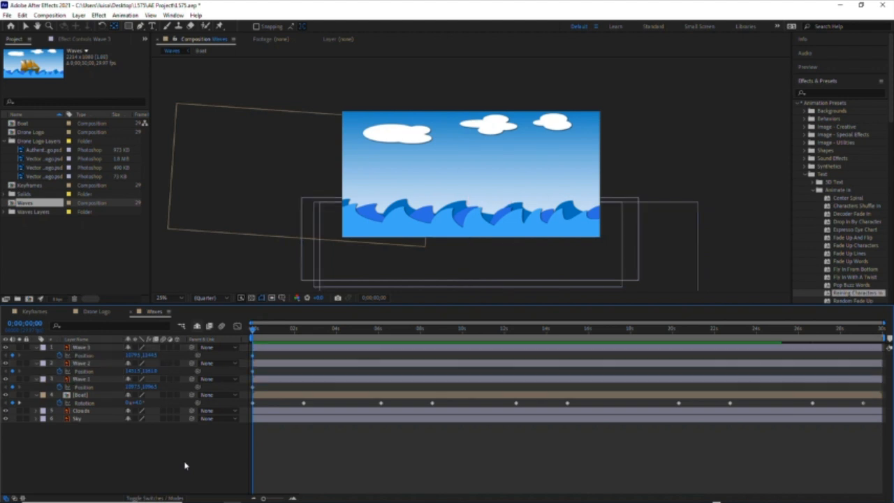
left_click(125, 356)
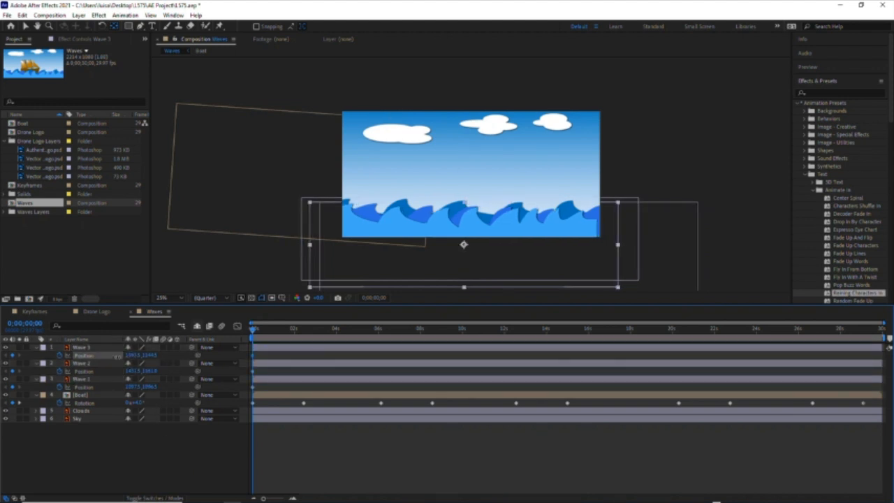
left_click_drag(129, 371, 109, 387)
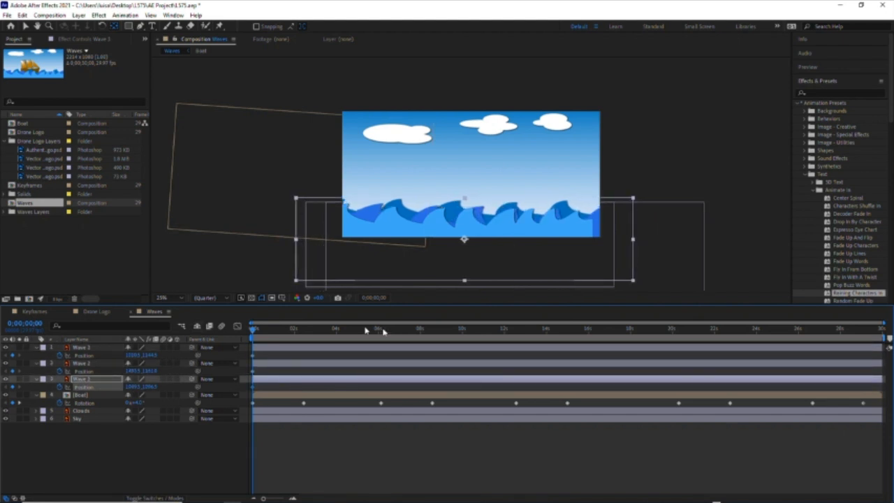
Step: Keyframe the three wave layers' positions at 0;00;01;29, shifting Wave 3 and Wave 1 slightly right and Wave 2 slightly left
left_click(293, 330)
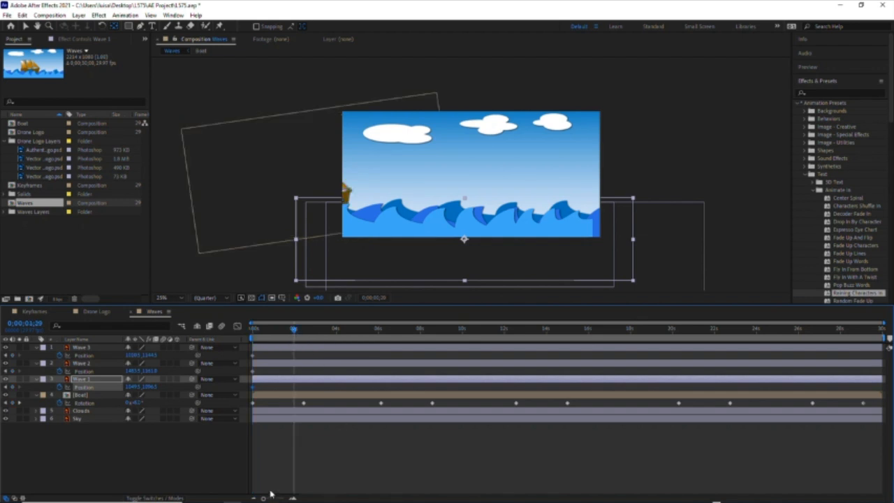
left_click_drag(131, 356, 166, 387)
Step: Paste Wave 3's pair of position keyframes at seven spaced times across the timeline, the last at 0;00;29;09
mouse_move(289, 332)
left_mouse_down()
mouse_move(244, 332)
mouse_move(298, 330)
left_mouse_up()
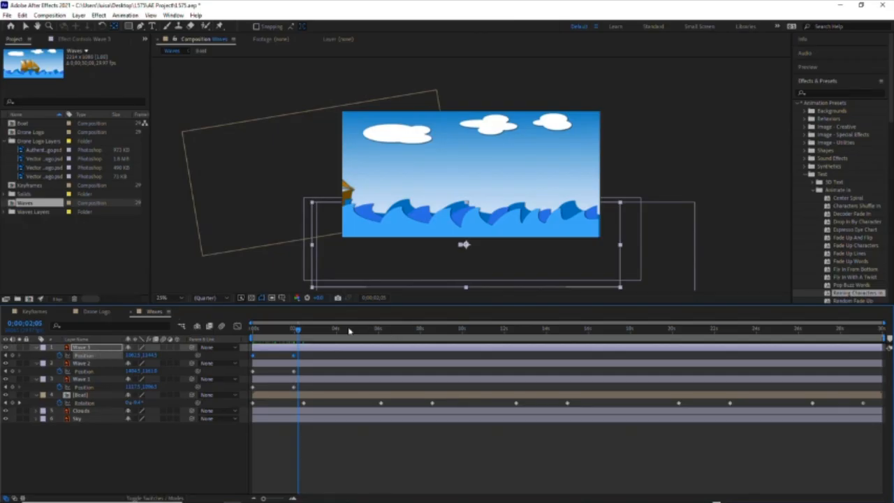
left_click(349, 330)
left_click(453, 332)
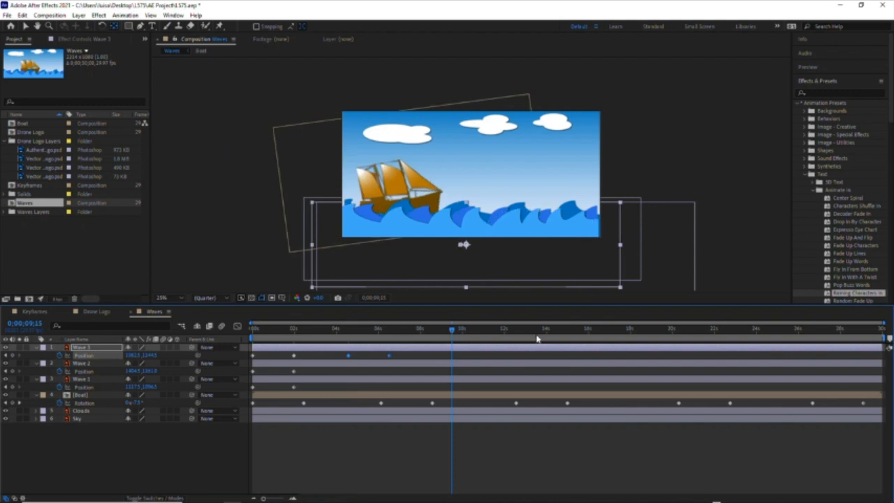
left_click(545, 331)
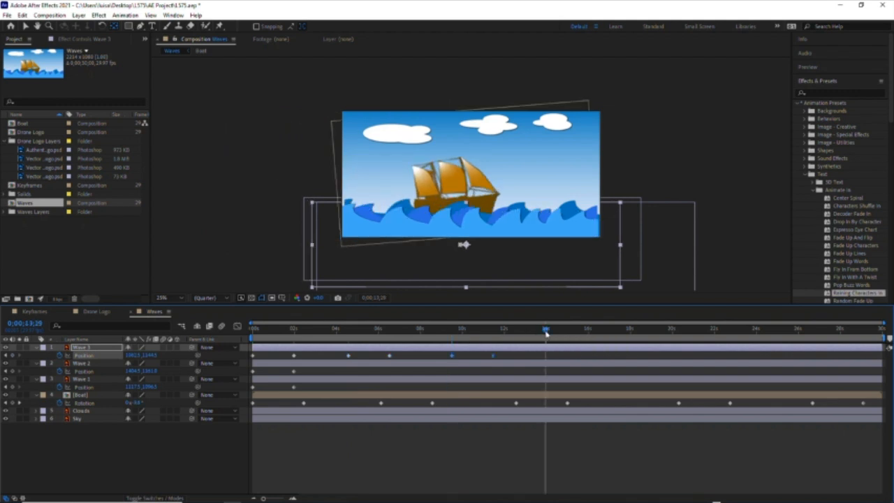
left_click(630, 331)
left_click(726, 331)
left_click(803, 332)
left_click(868, 333)
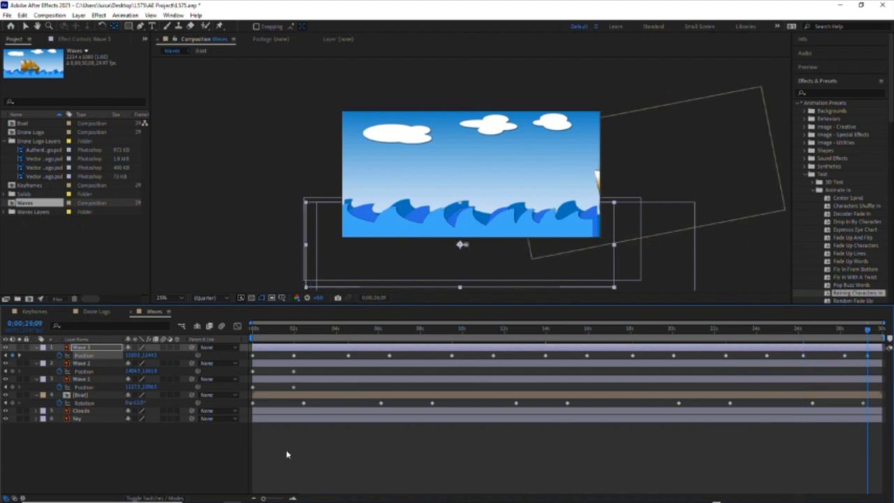
Step: Repeat Wave 2's position keyframes across the timeline, pasting copied sets at spaced times including 0;00;06;19, 0;00;10;09 and 0;00;21;03
left_click(92, 364)
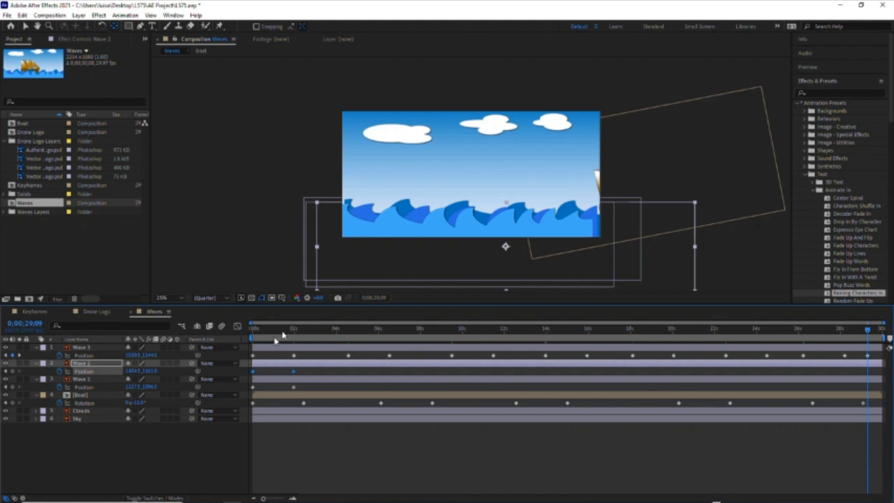
left_click(320, 331)
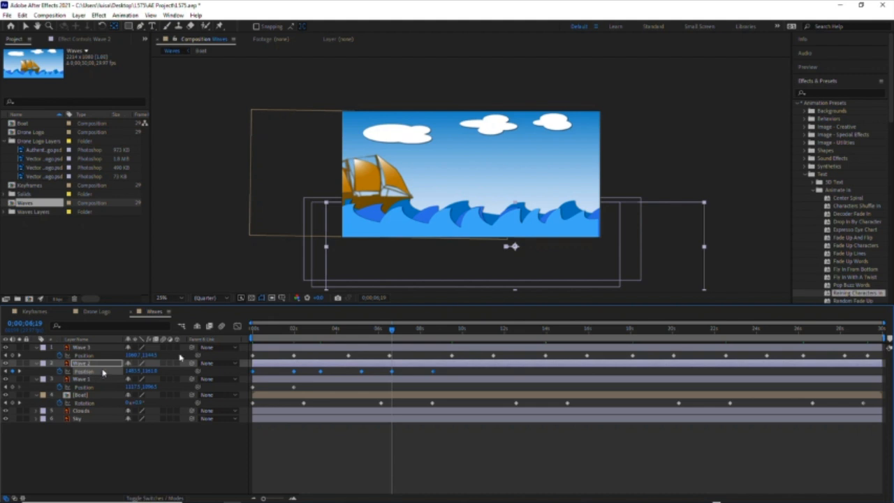
left_click(467, 331)
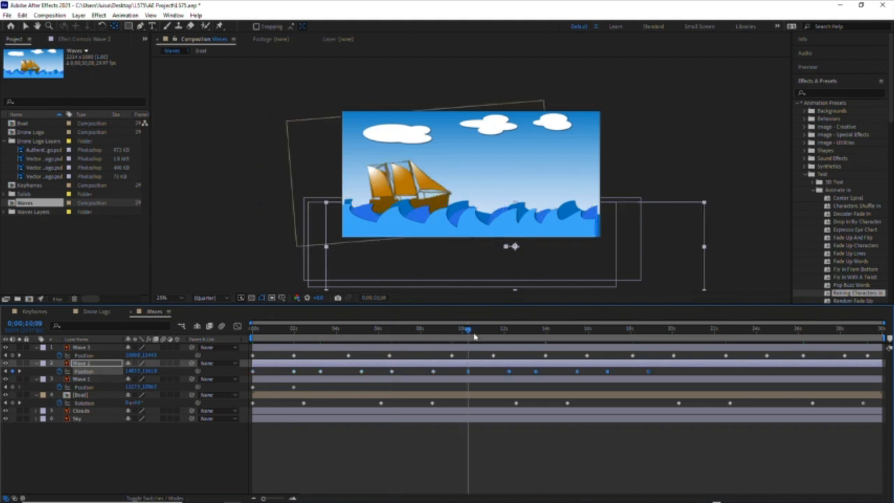
left_click(695, 329)
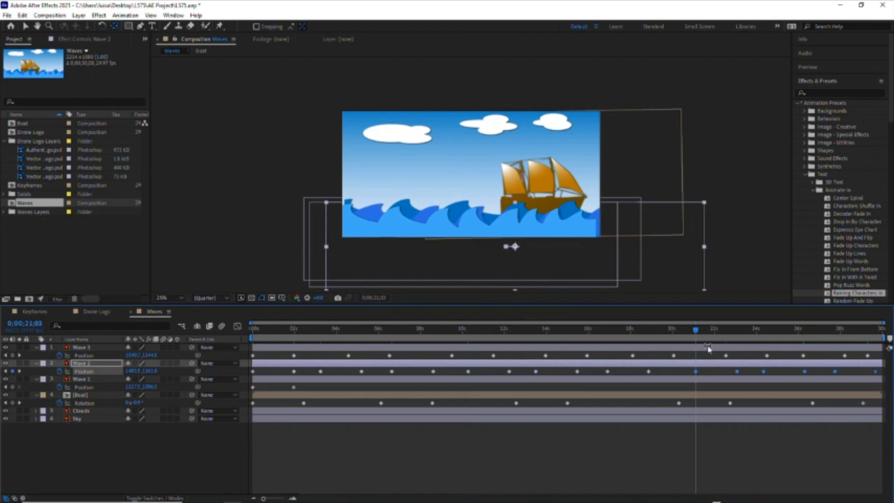
Step: Repeat Wave 1's position keyframes across the timeline, pasting copied sets at spaced times including 0;00;07;29, 0;00;12;24 and 0;00;24;16
left_click(83, 388)
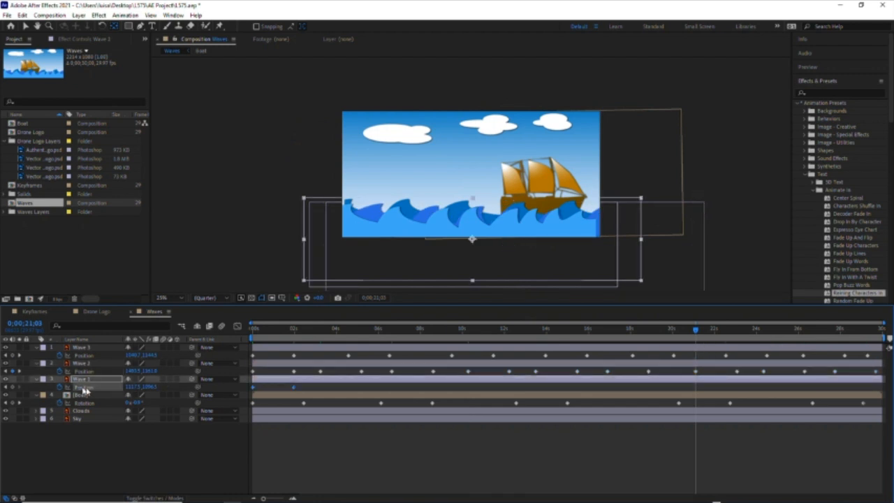
left_click(328, 334)
left_click(421, 336)
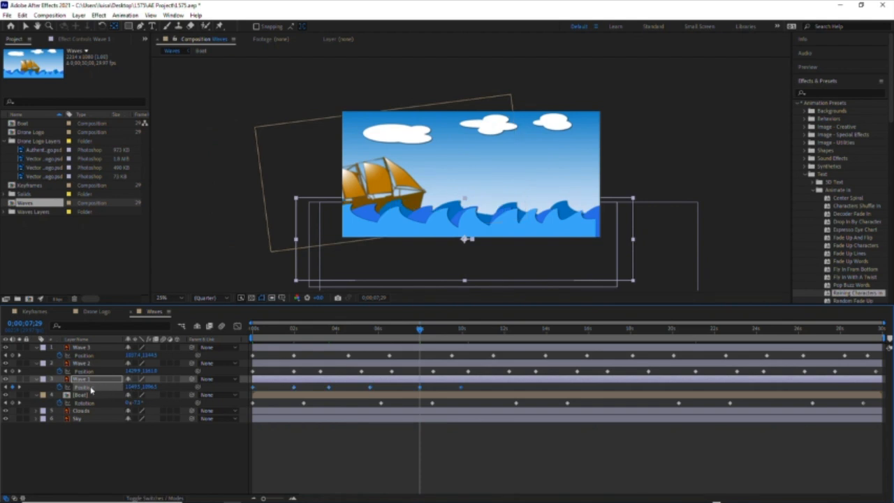
left_click(521, 336)
key("ctrl+v")
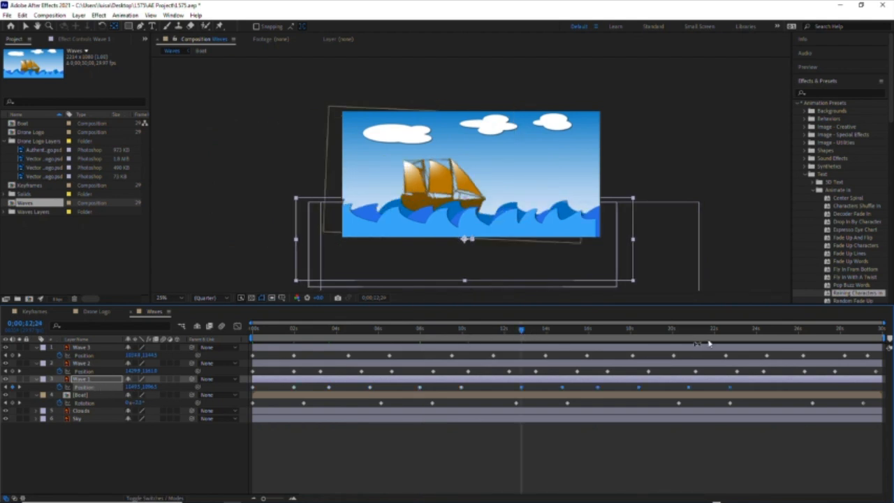
left_click(768, 334)
key("ctrl+v")
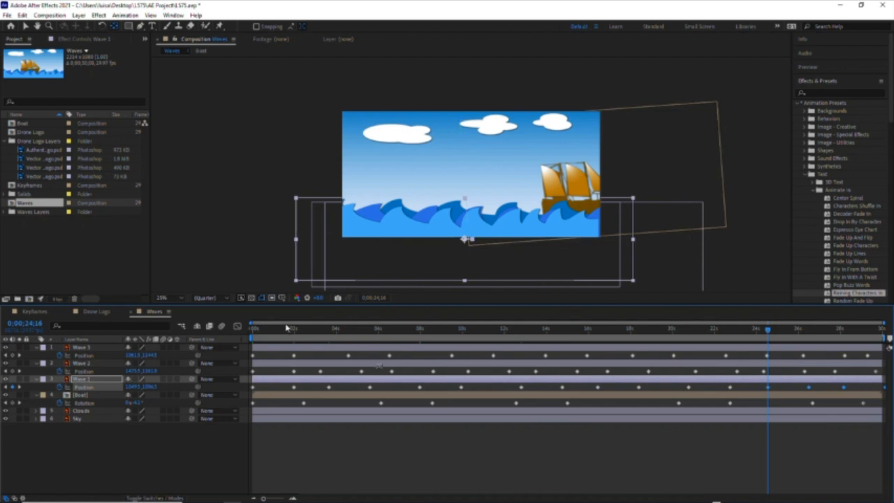
Step: Preview the boat and wave animation from the start of the composition
key("Home")
left_click(168, 461)
key("space")
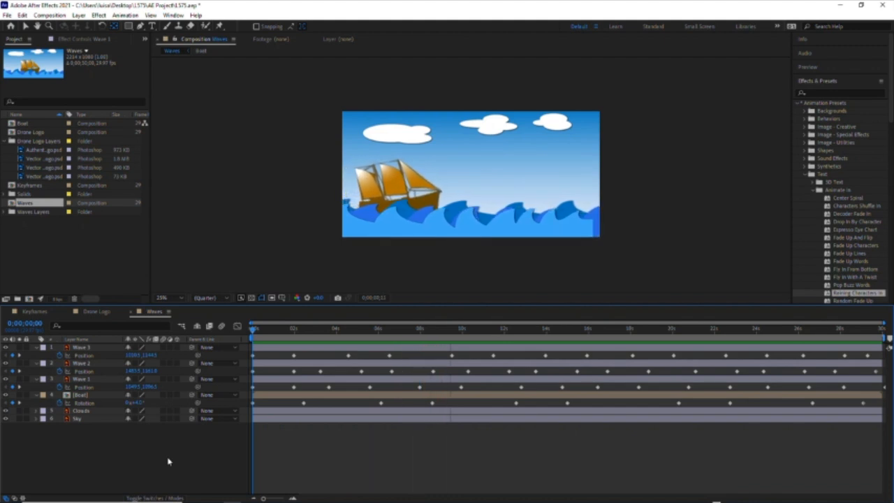
key("space")
Step: Keyframe the Clouds layer's position at 0;00;00;00 and, shifted slightly right to about X 1154, at 0;00;29;29, and preview the drift
left_click(81, 412)
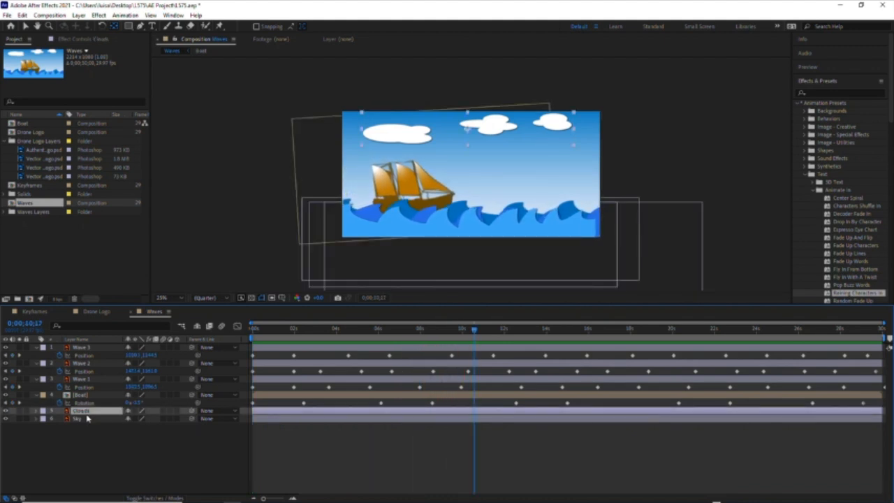
key("p")
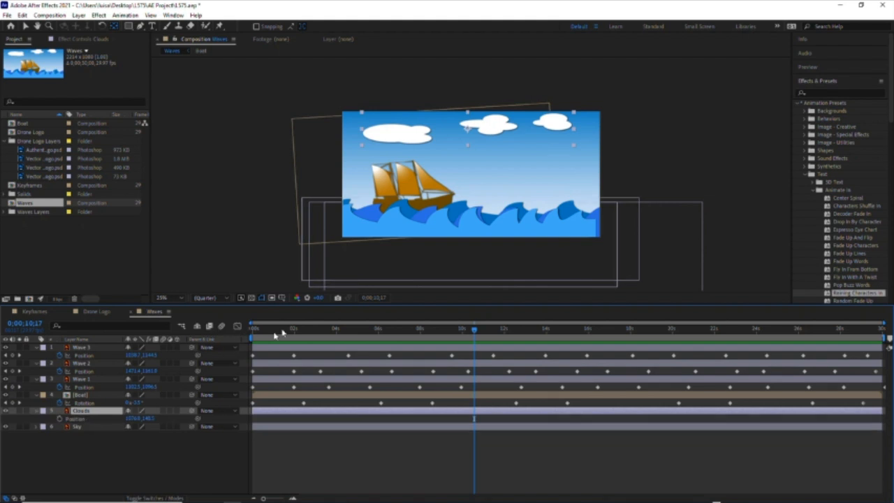
key("Home")
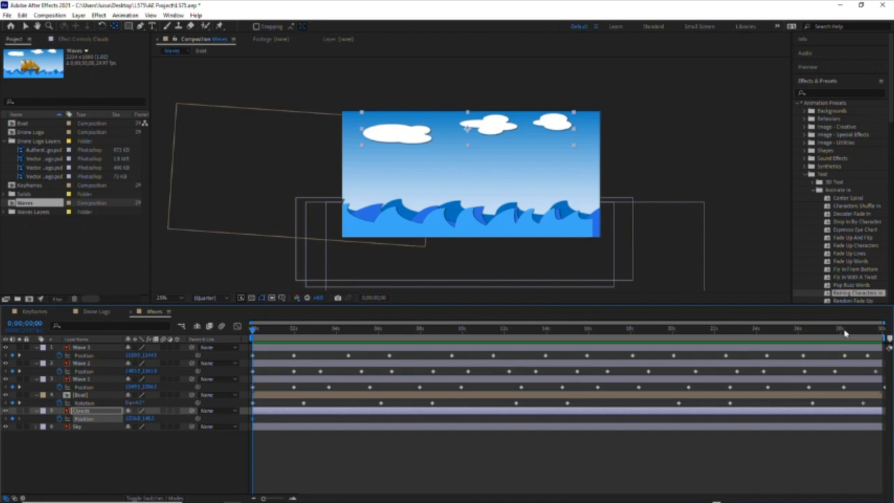
key("End")
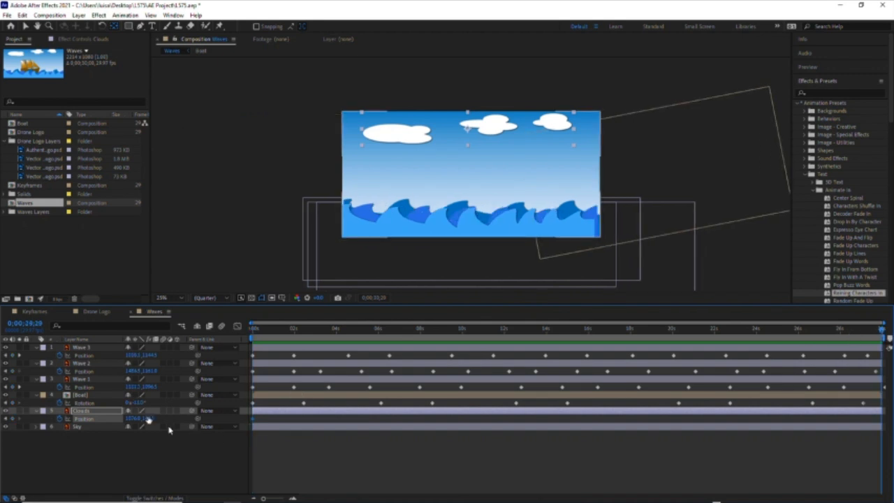
left_click_drag(130, 418, 146, 419)
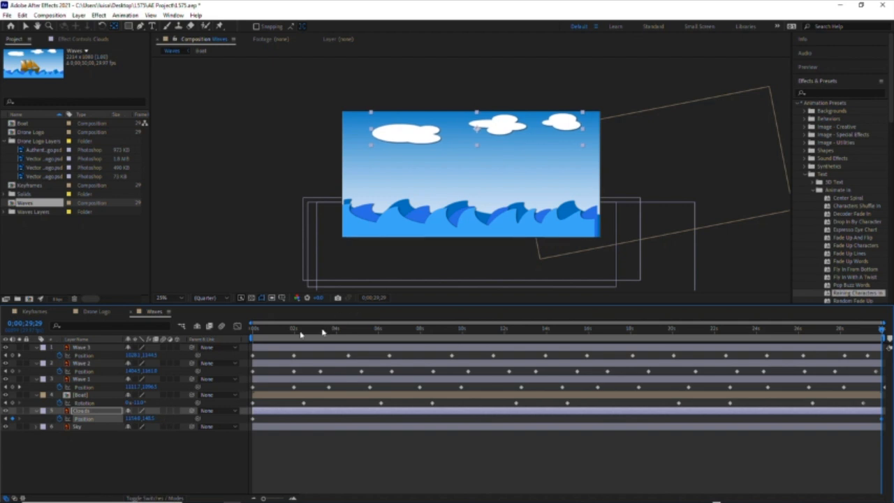
key("Home")
key("space")
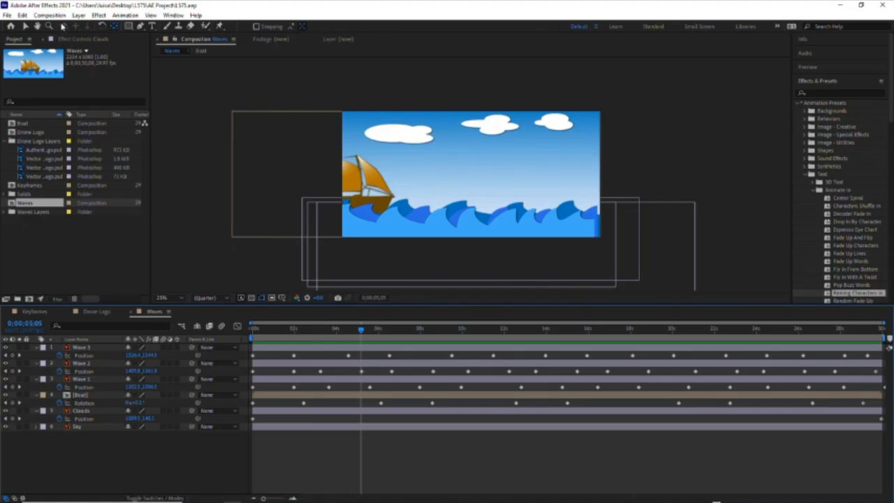
Step: Create a composition named Text Animation with the HDTV 1080 29.97 preset and a 0;00;30;00 duration
left_click(49, 14)
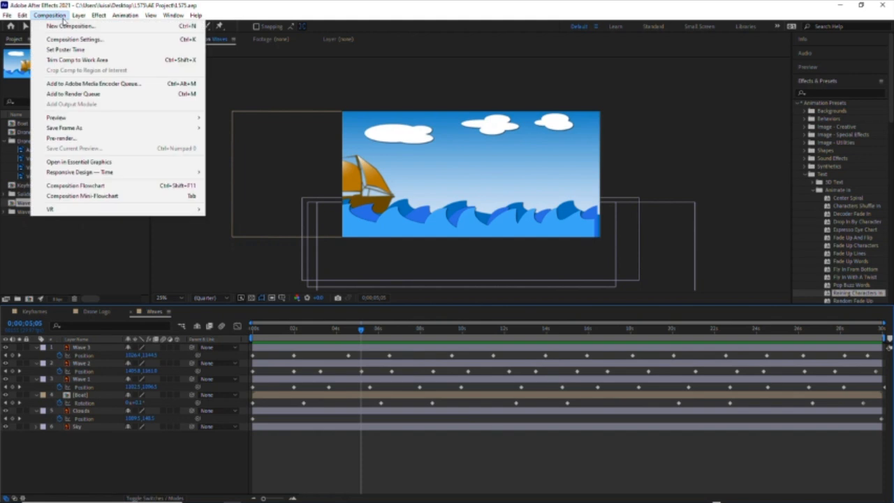
left_click(73, 35)
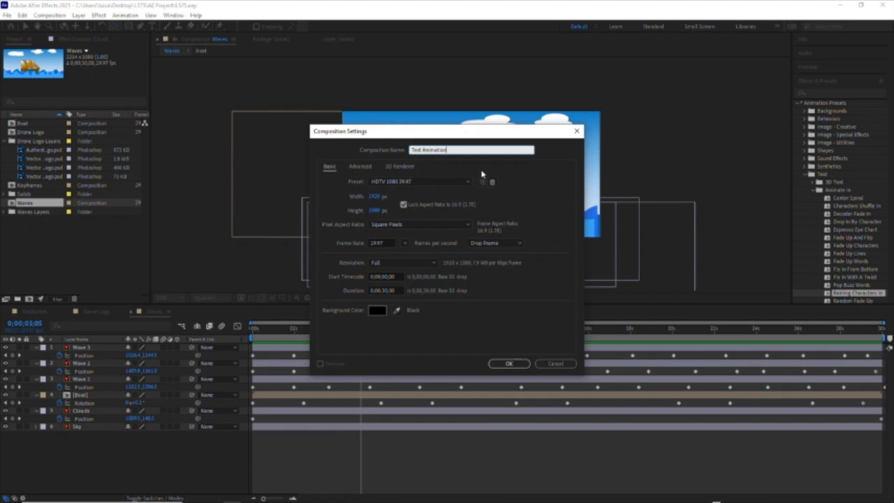
left_click(508, 362)
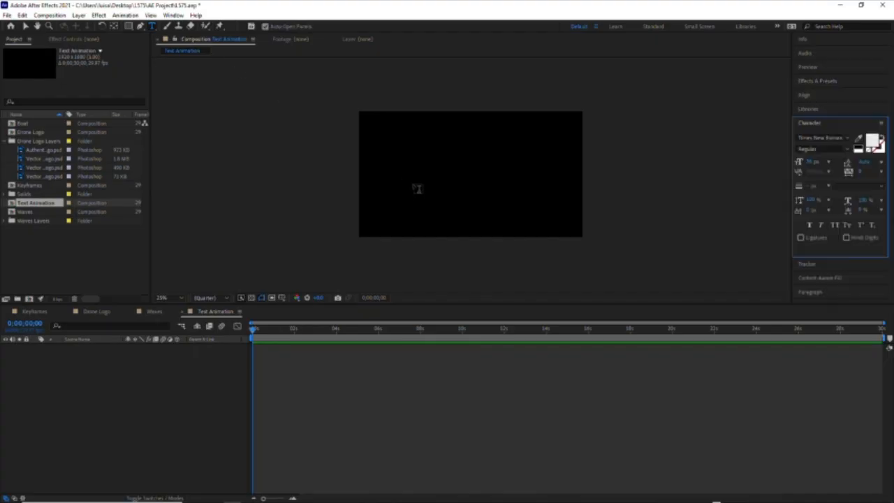
Step: Add a text layer reading "Anything" and format it in Verdana at about 229 px
left_click(403, 173)
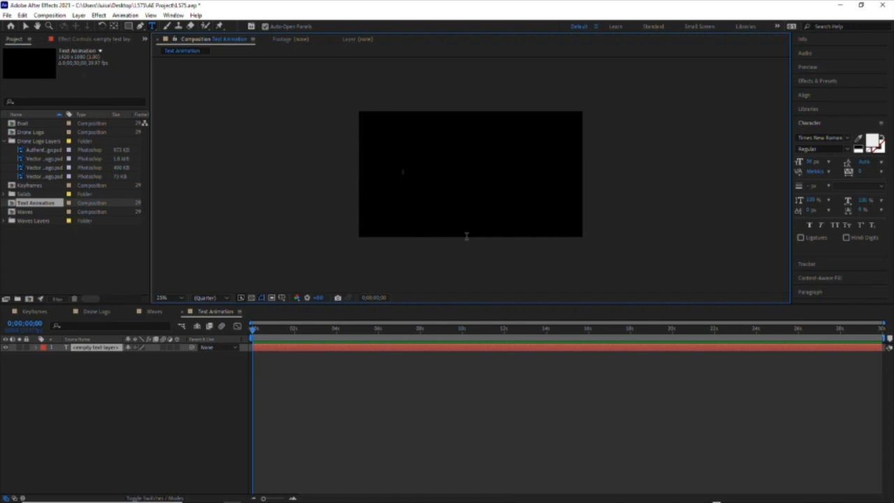
type("Anything")
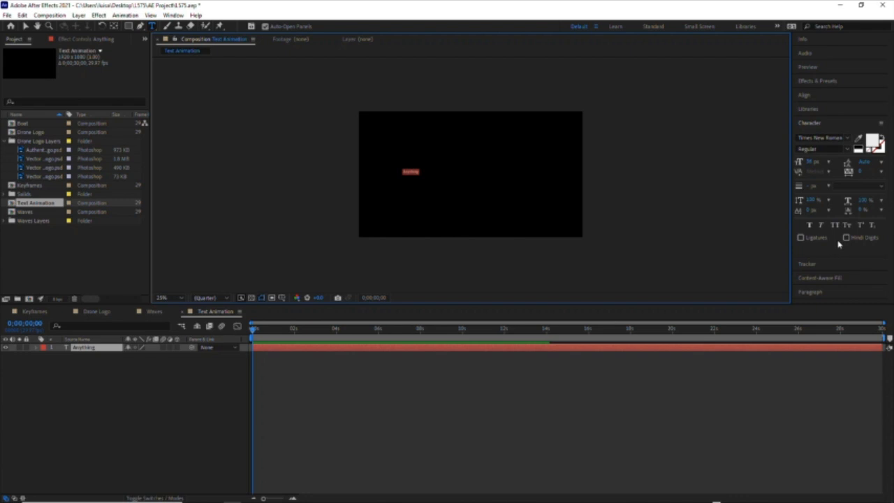
left_click(179, 17)
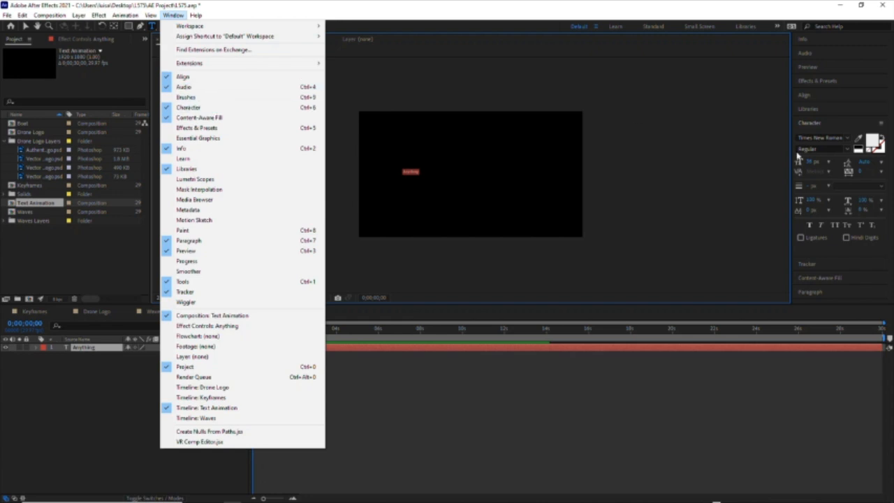
left_click(842, 140)
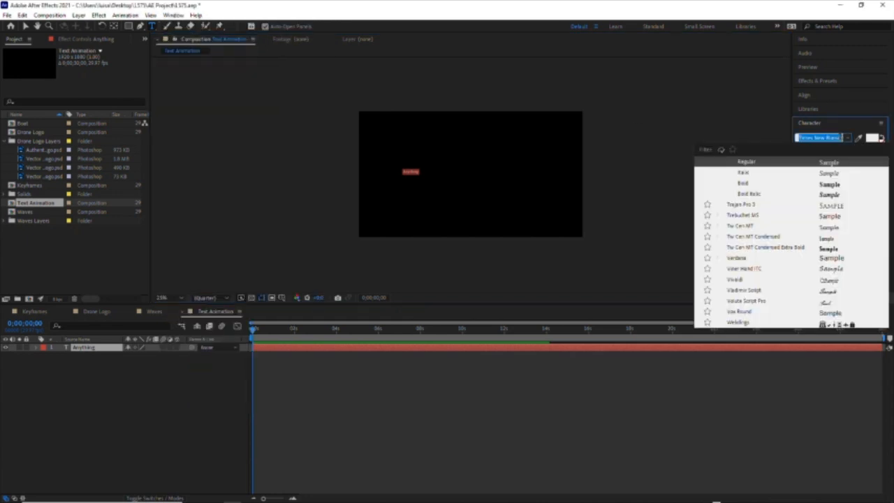
left_click(745, 259)
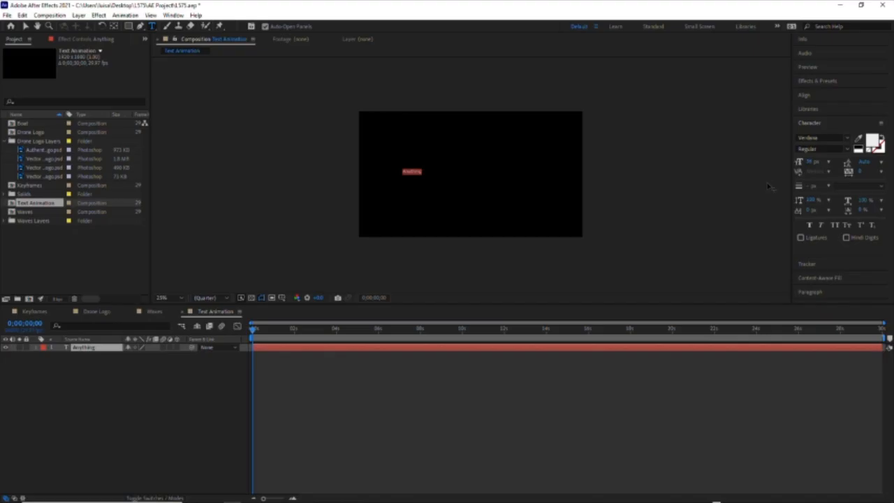
left_click(807, 162)
left_click_drag(830, 161, 891, 172)
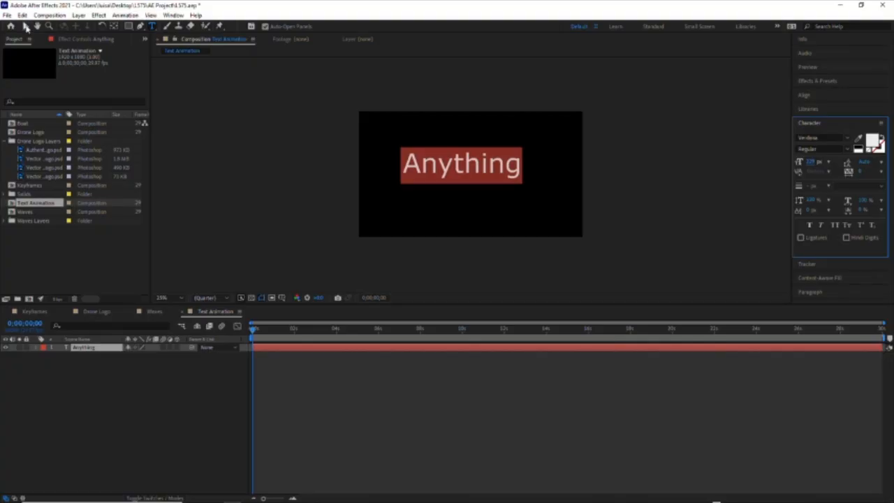
Step: Move the "Anything" text slightly right and down so it sits near the centre of the frame
left_click(26, 27)
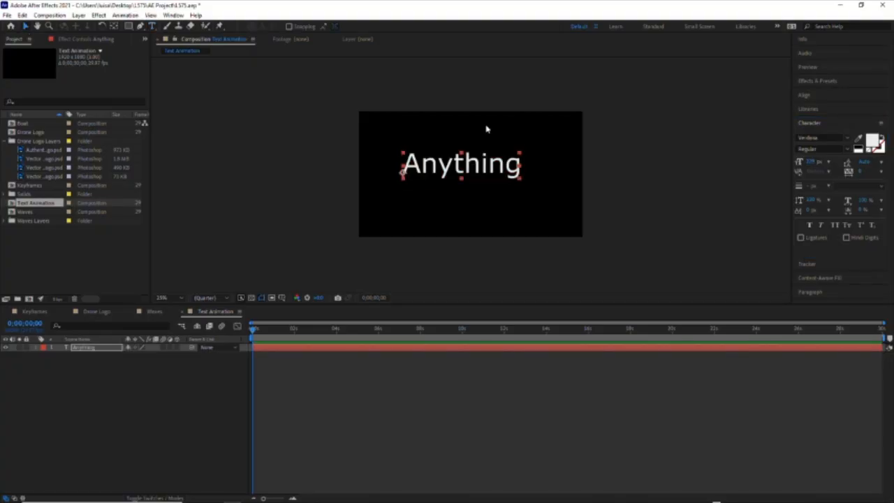
left_click_drag(461, 171, 475, 177)
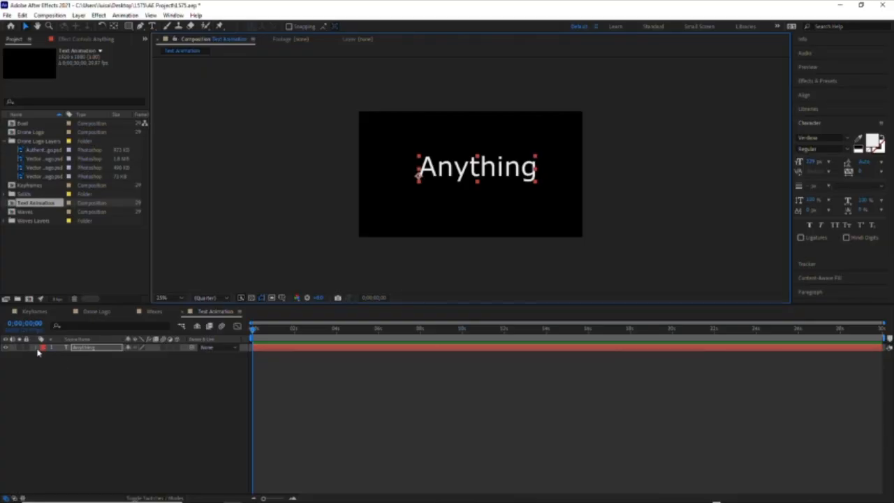
Step: Examine the "Anything" layer's Transform properties and its Text properties, leaving only the Text group expanded
left_click(39, 347)
left_click(61, 363)
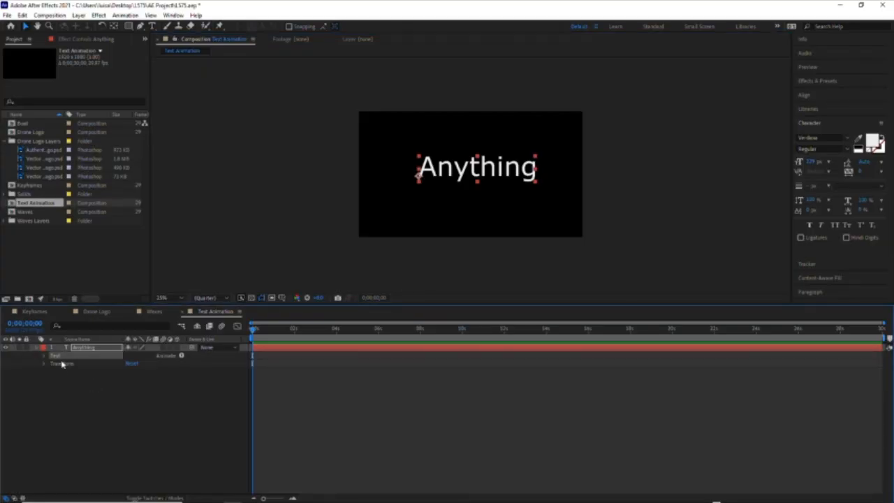
left_click(44, 363)
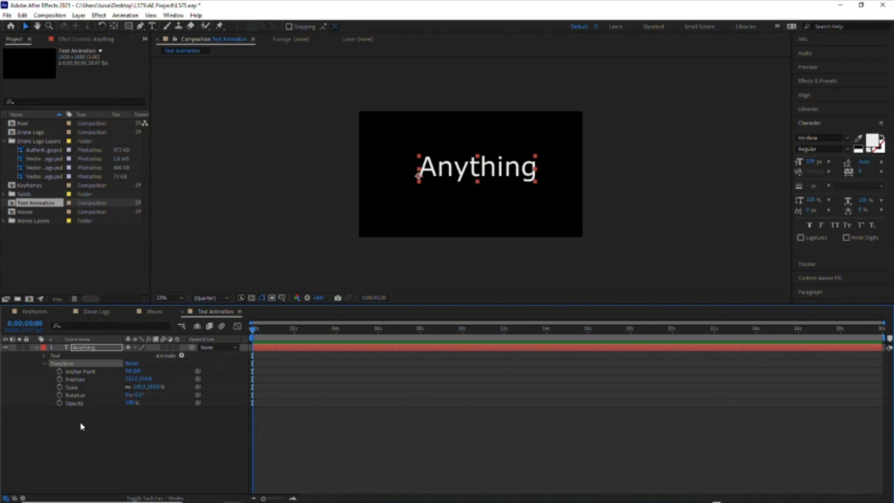
left_click(44, 355)
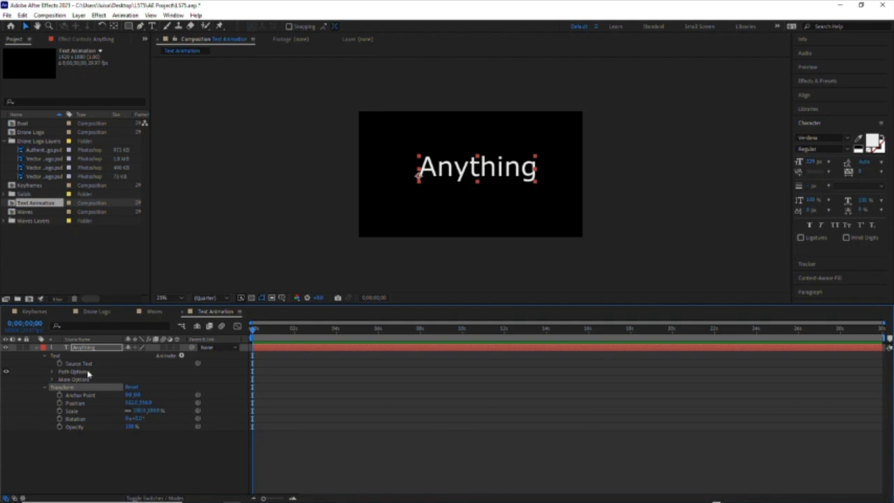
left_click(44, 387)
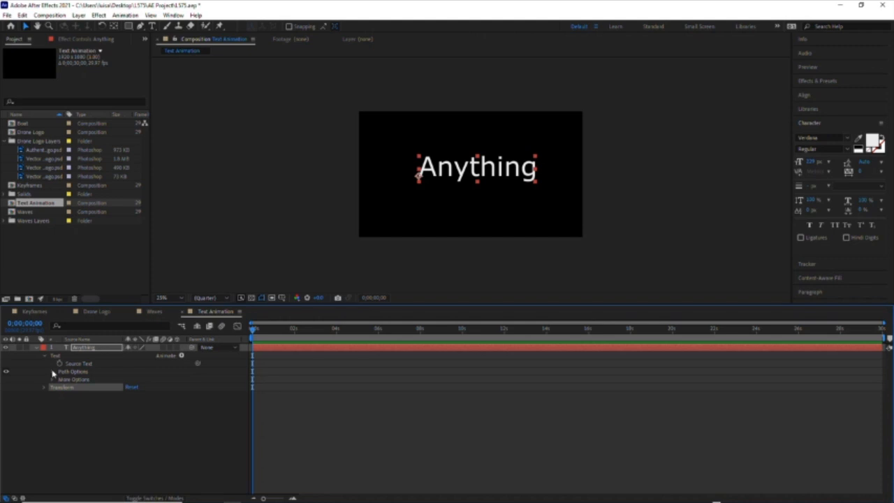
Step: Draw an open U-shaped mask path around the "Anything" text with the Pen tool and set the layer's text Path option to Mask 1
left_click(51, 372)
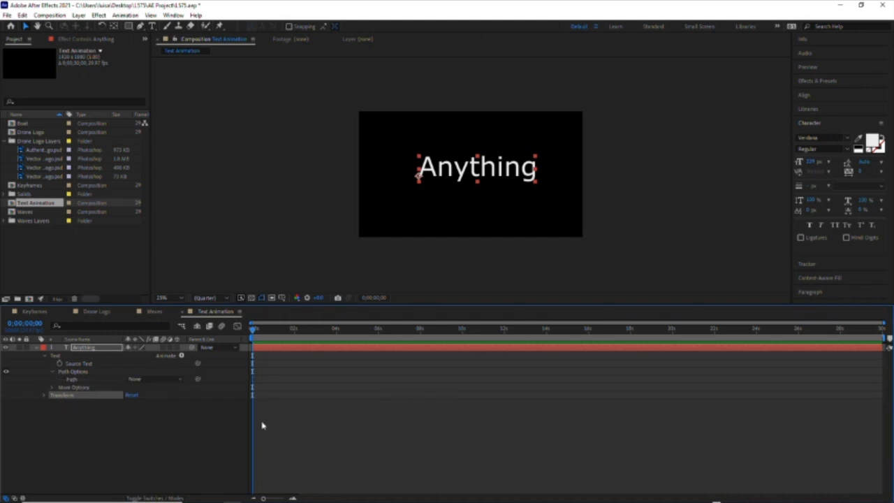
left_click(155, 379)
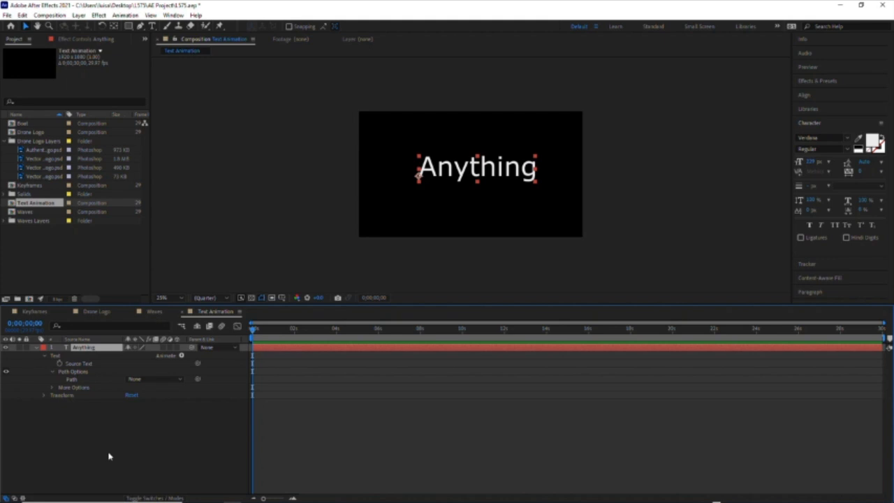
left_click(129, 28)
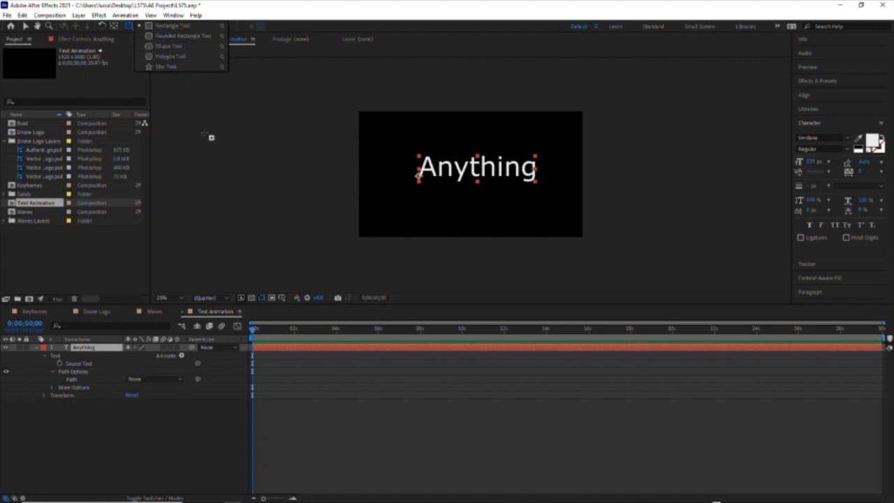
left_click(276, 26)
left_click(140, 26)
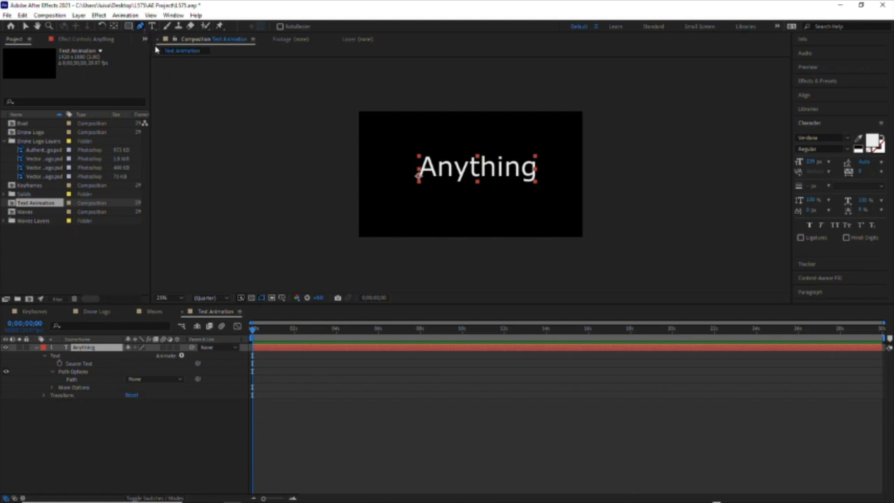
left_click(400, 134)
left_click_drag(461, 210, 527, 209)
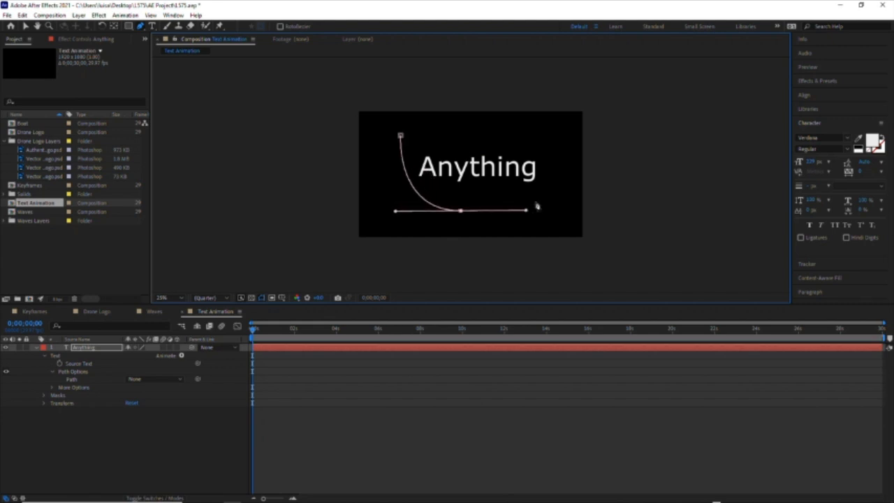
left_click(550, 137)
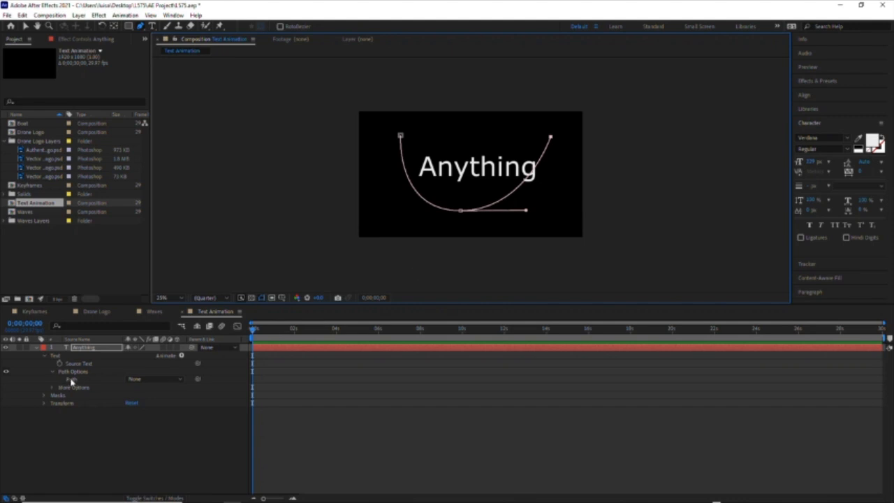
left_click(150, 379)
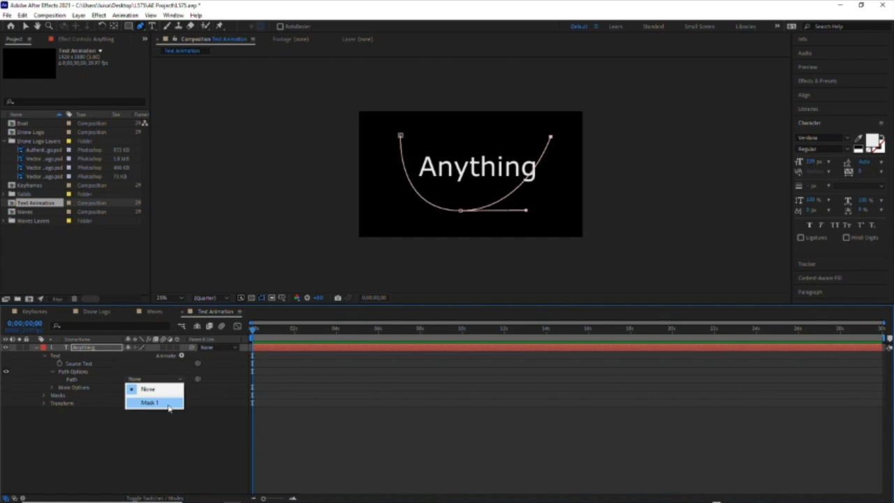
left_click(169, 403)
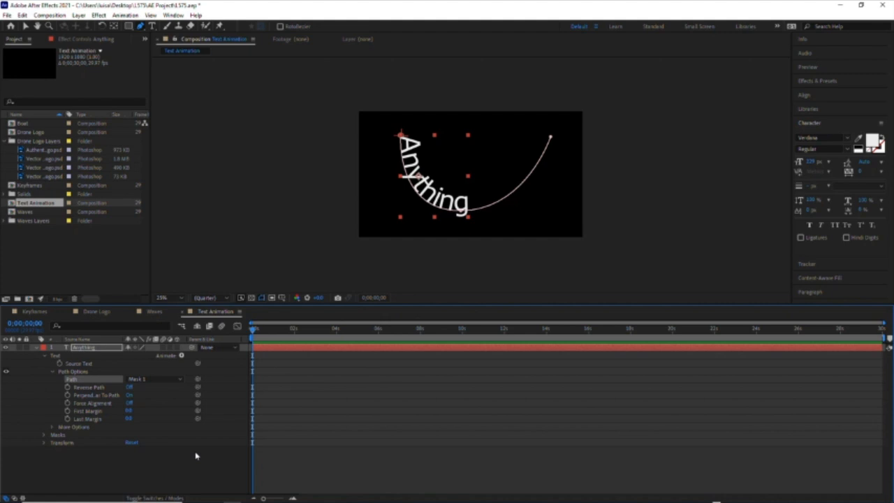
Step: Toggle Reverse Path, Perpendicular To Path and Force Alignment in turn to compare their effects on the curved text, restoring each setting
left_click(129, 387)
left_click(129, 387)
left_click(129, 395)
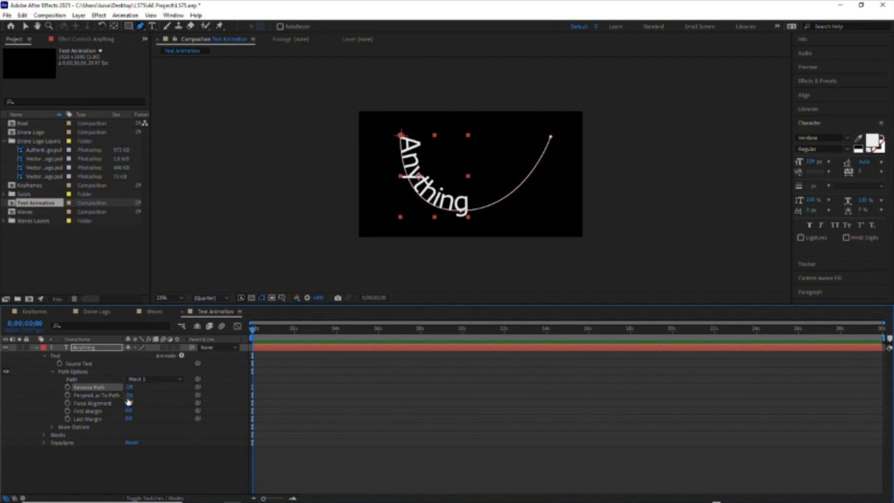
left_click(129, 395)
left_click(129, 395)
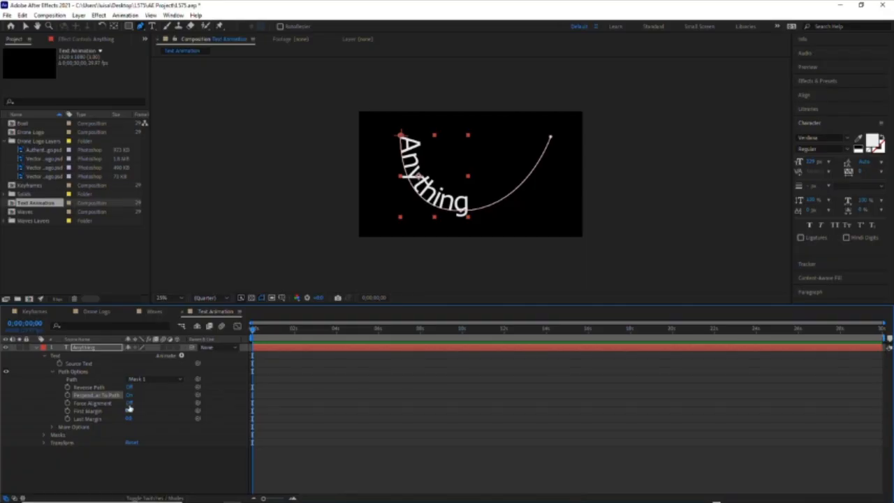
left_click(129, 403)
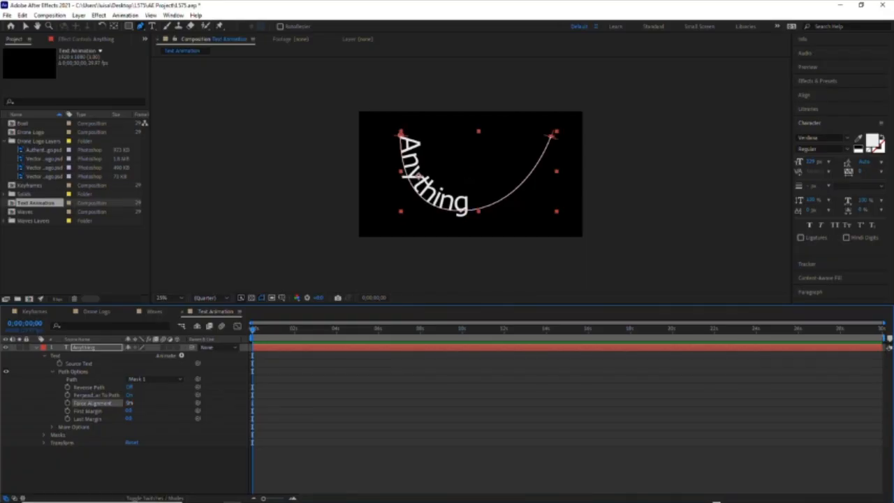
left_click(129, 403)
left_click(130, 403)
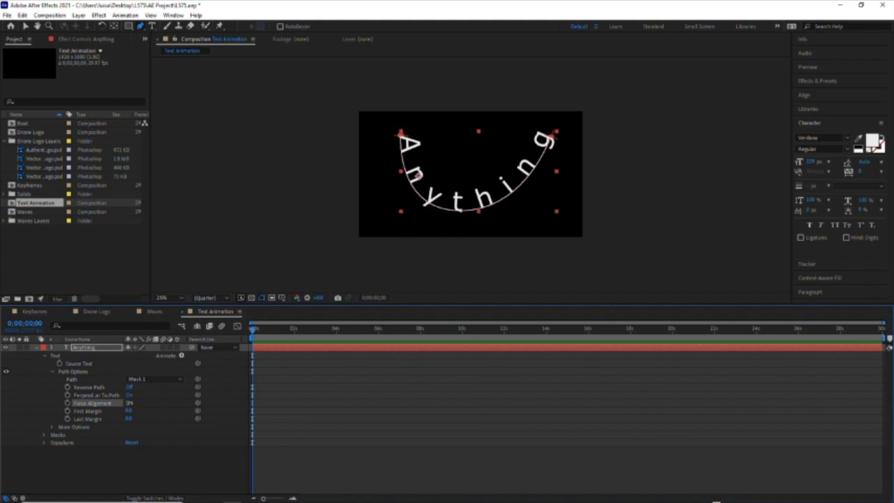
left_click(129, 403)
Step: Shift the text along the curve with First Margin, then center its paragraph alignment with Force Alignment turned on
left_click_drag(129, 411, 182, 411)
left_click_drag(375, 396, 91, 418)
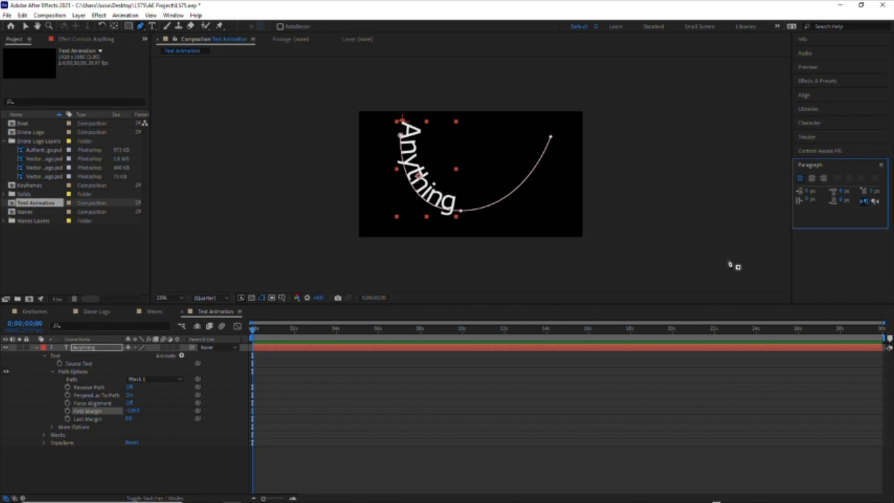
left_click(811, 180)
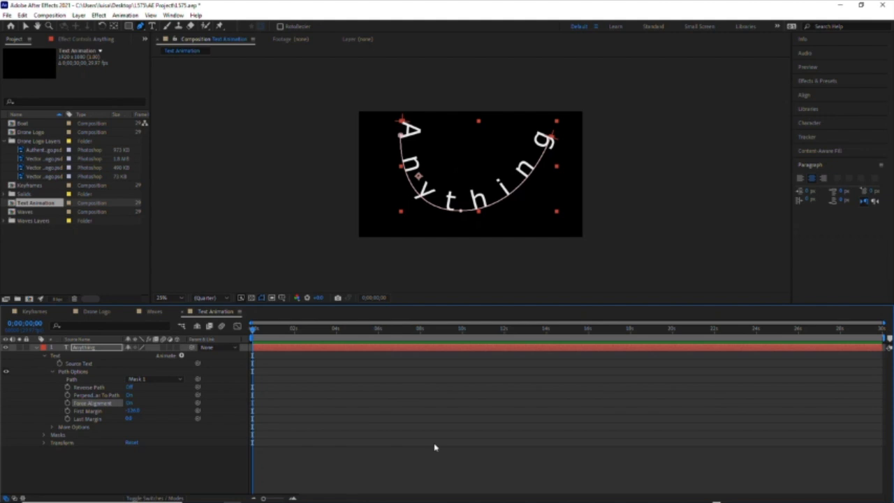
Step: Keyframe First Margin and Last Margin from letters bunched at the curve's lowest point at 0;00;00;00 to letters spread along it at 0;00;02;16
left_click_drag(132, 410, 210, 408)
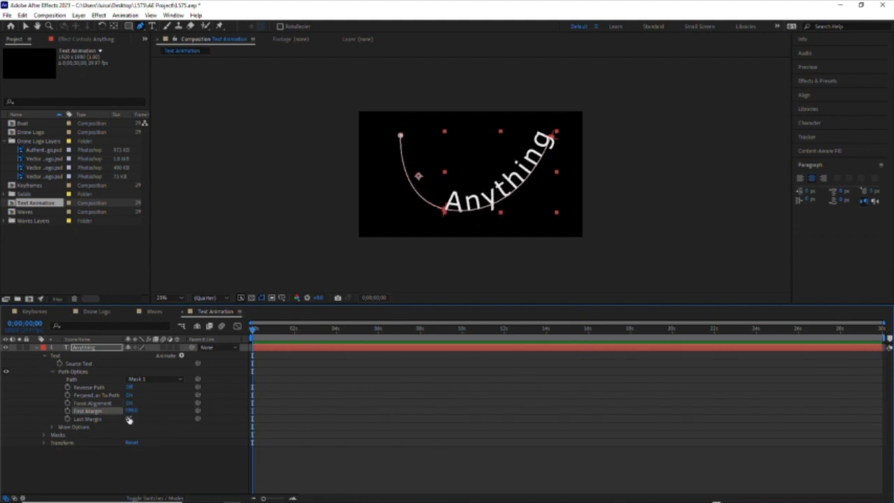
left_click_drag(128, 418, 109, 444)
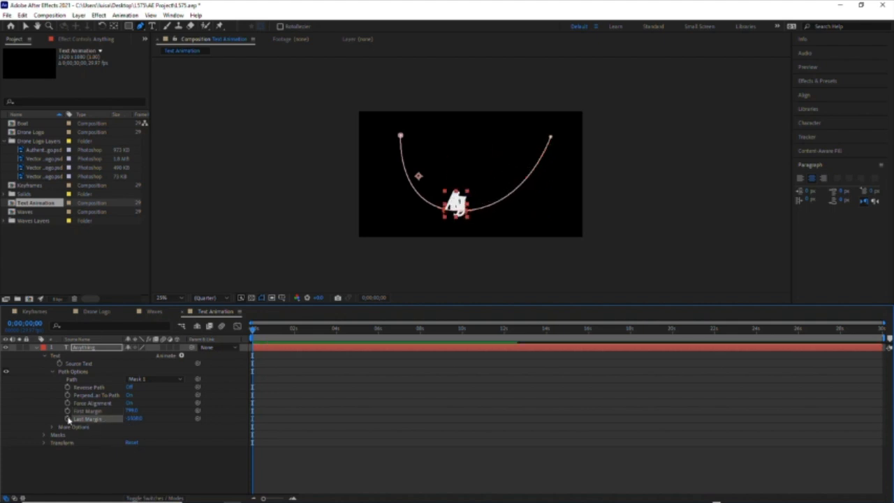
left_click(68, 414)
left_click(305, 331)
left_click_drag(130, 410, 173, 412)
Step: Apply Easy Ease to all First Margin and Last Margin keyframes and preview the path animation from the start
left_click_drag(357, 441, 243, 391)
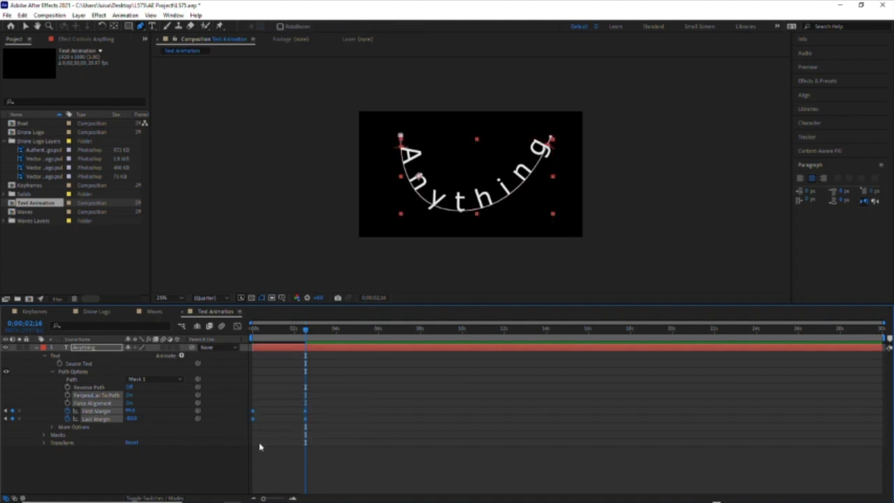
left_click(136, 15)
mouse_move(177, 111)
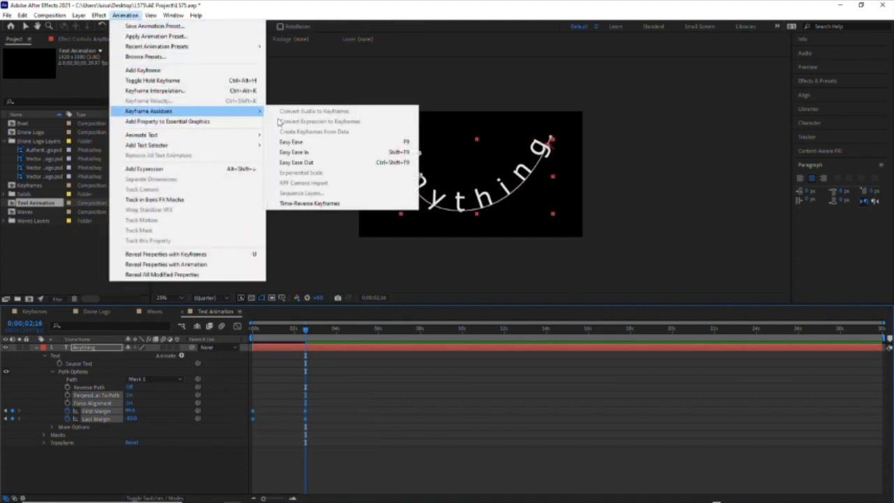
left_click(314, 143)
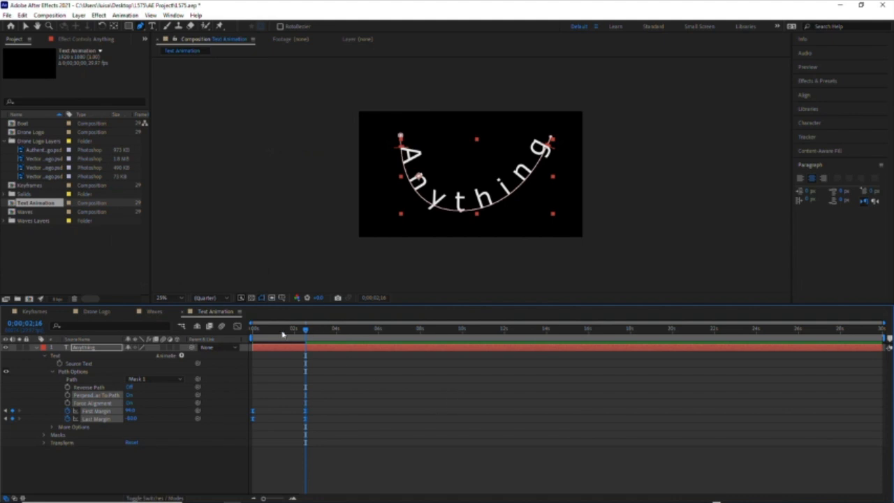
left_click_drag(282, 333, 250, 333)
key("space")
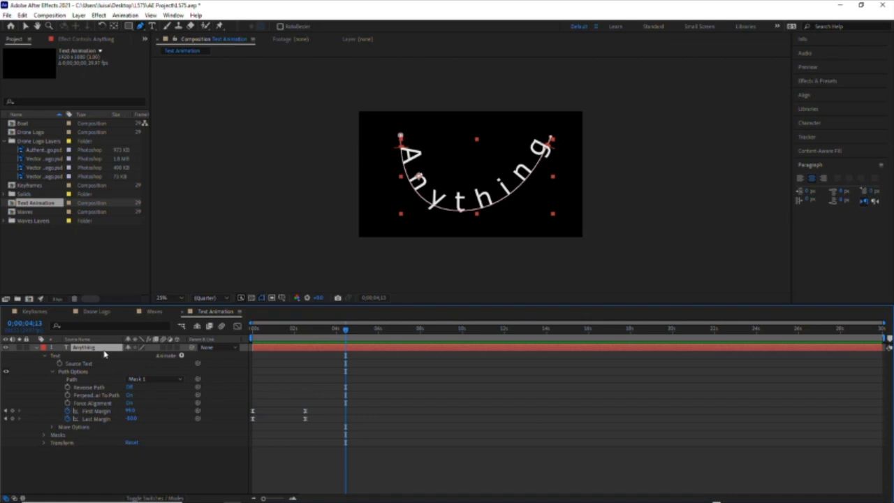
Step: Delete Mask 1 from the "Anything" layer and set the paragraph alignment to left
key("m")
left_click(90, 358)
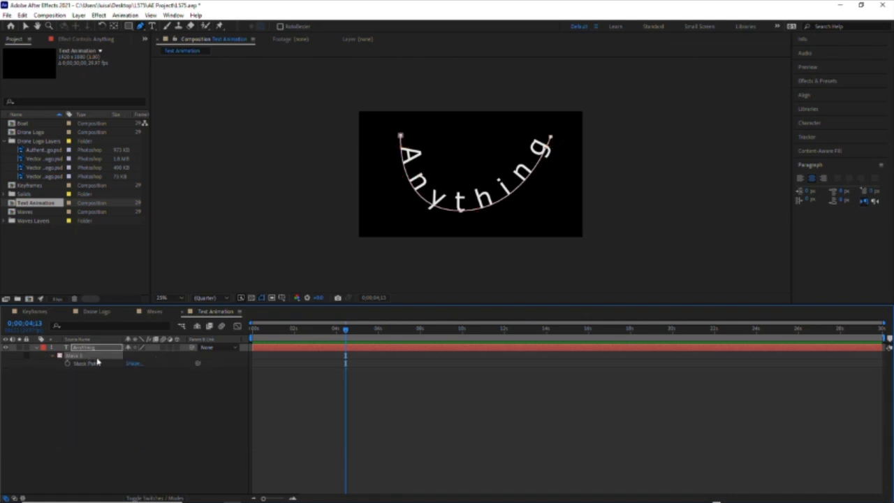
key("Delete")
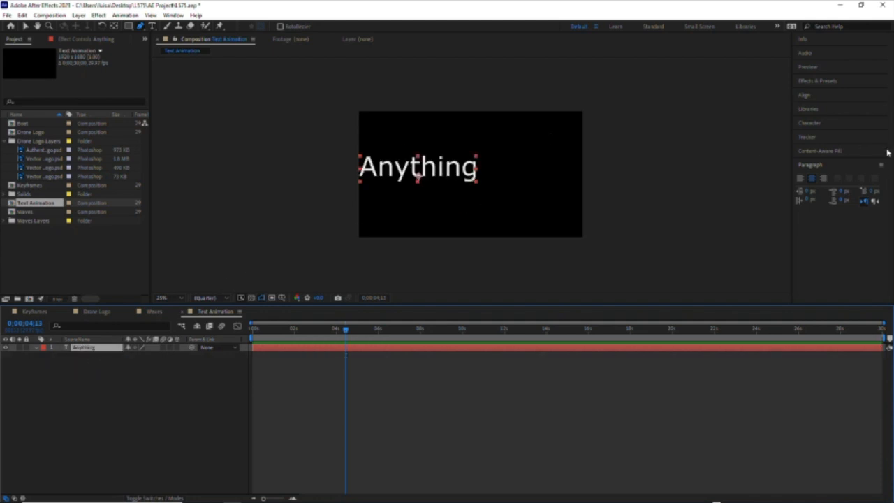
left_click(800, 179)
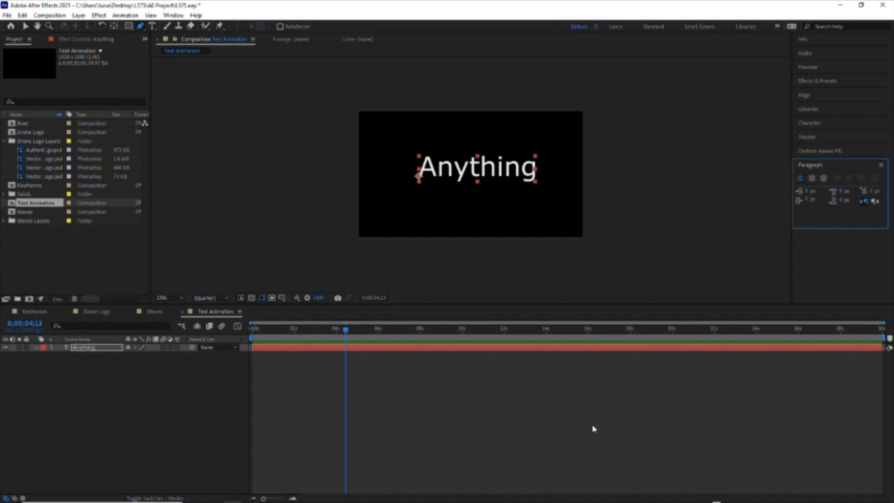
Step: Add a Position animator to the "Anything" text and raise the letters by setting its Position to about 0, -288
left_click(37, 351)
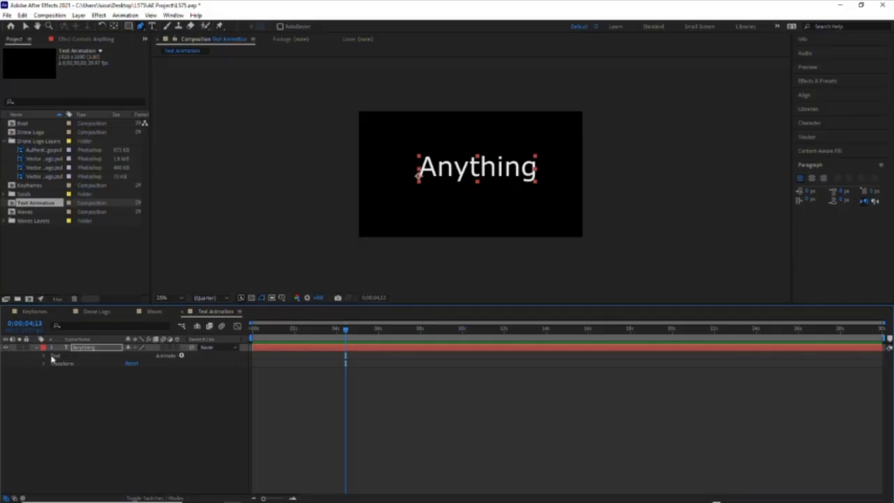
left_click(181, 356)
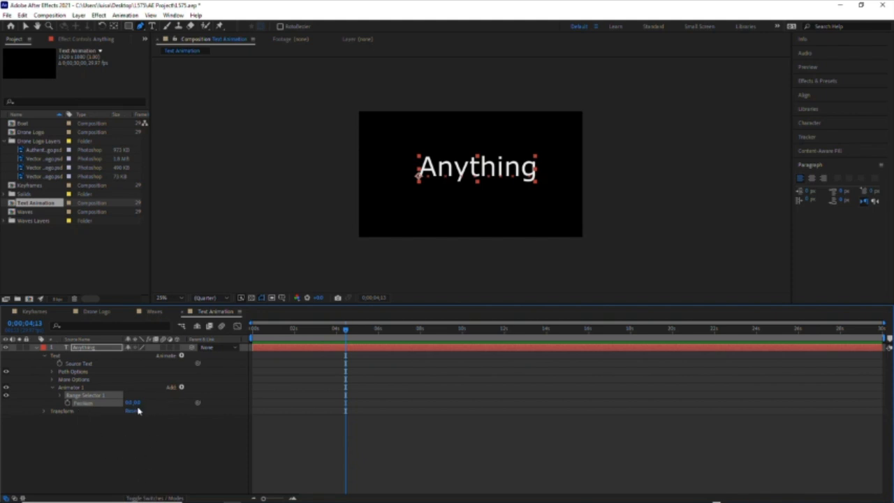
left_click_drag(137, 402, 14, 402)
left_click_drag(135, 402, 104, 402)
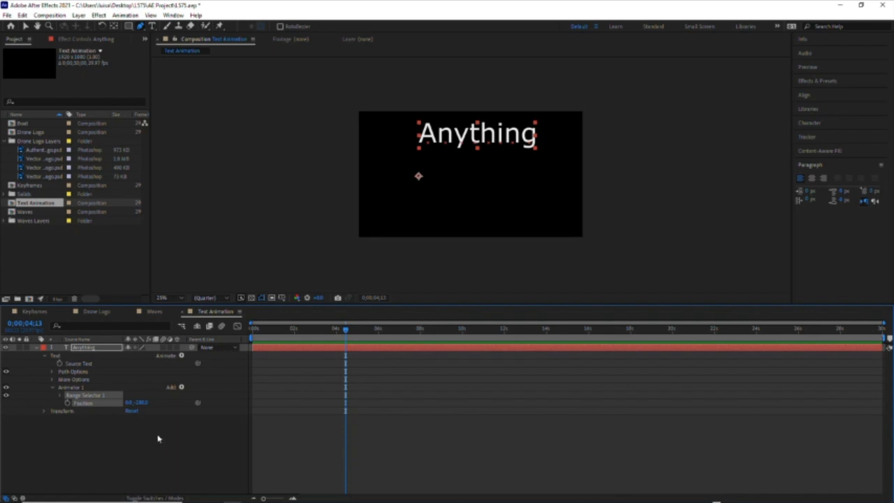
Step: Examine Range Selector 1's Start, End and Offset properties and the matching range markers around the text
left_click(60, 396)
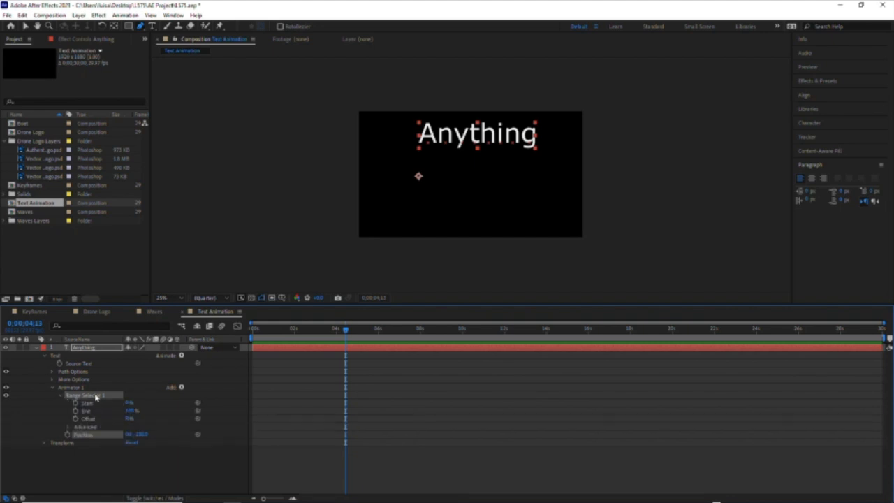
scroll(493, 182, "up", 2)
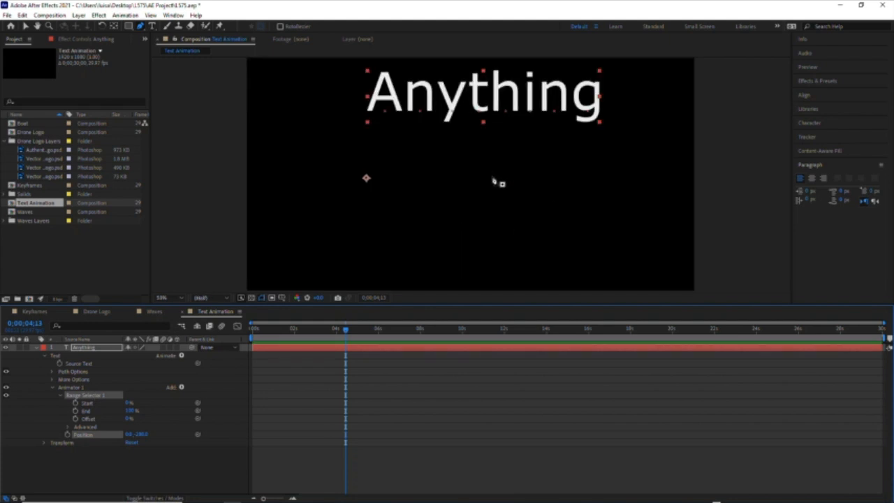
scroll(494, 182, "up", 2)
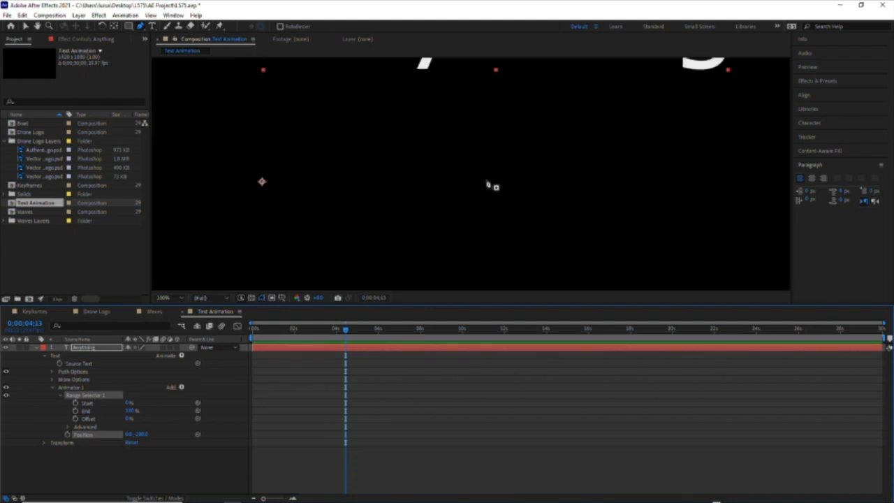
left_click_drag(472, 133, 484, 273)
left_click_drag(475, 236, 475, 246)
key("g")
left_click(89, 404)
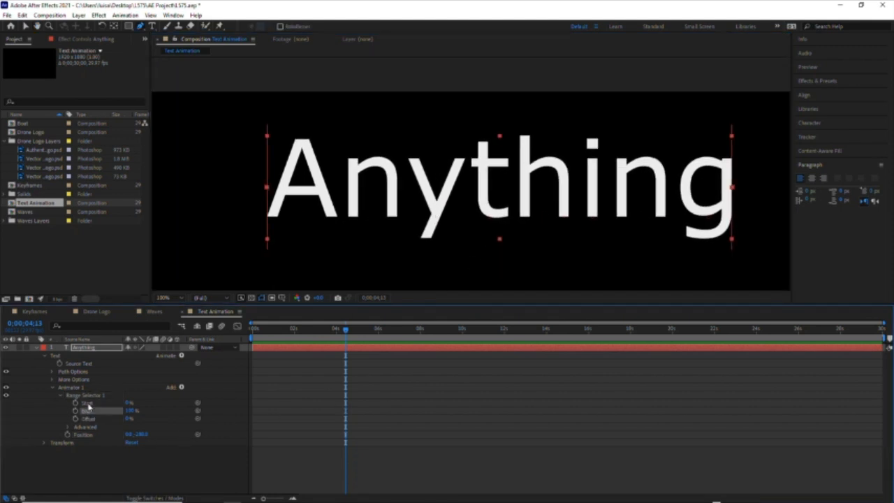
left_click(25, 26)
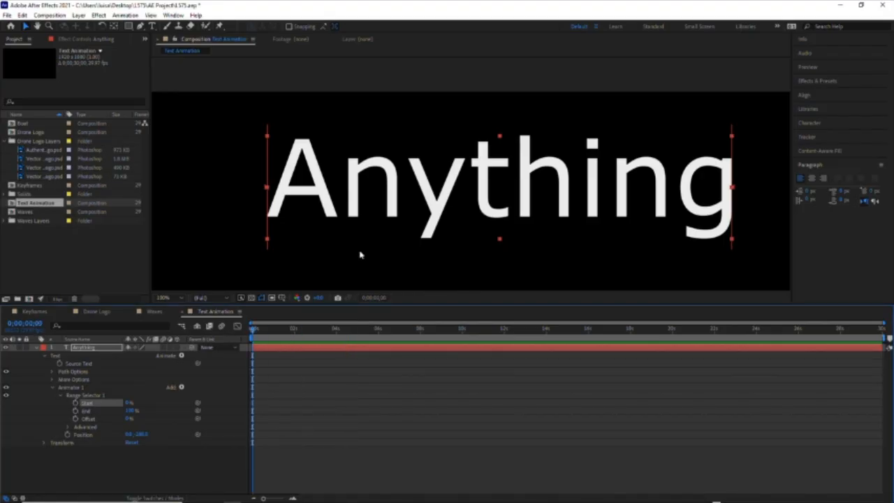
scroll(462, 230, "down", 2)
scroll(462, 230, "up", 1)
left_click_drag(509, 247, 510, 179)
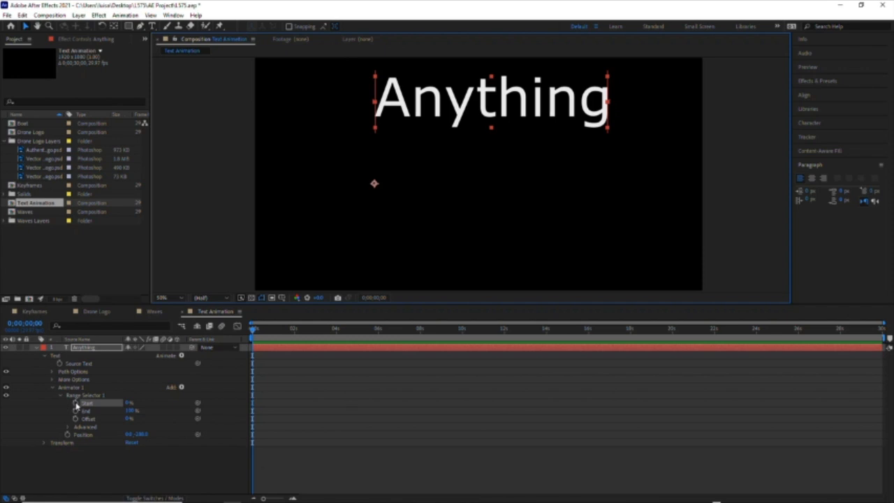
Step: Keyframe Range Selector 1's Start from 0% at 0;00;00;00 to 100% at 0;00;02;01 and preview the animation
left_click(77, 403)
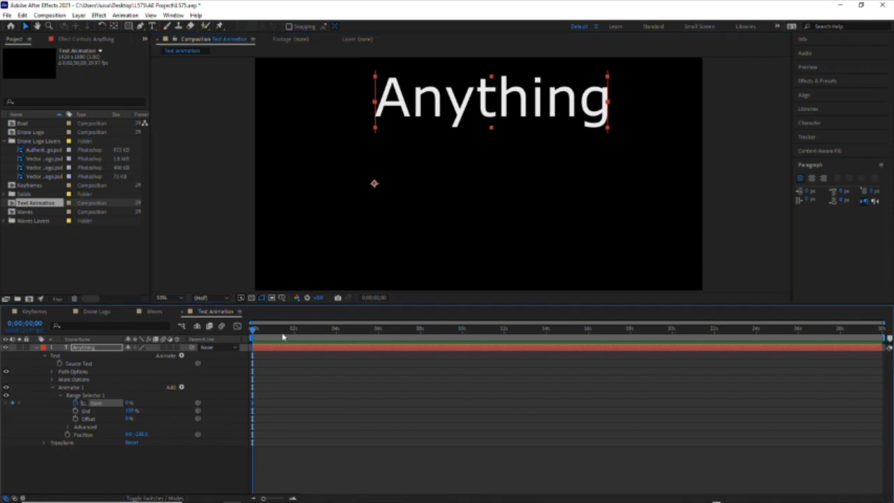
left_click(295, 331)
left_click_drag(129, 403, 183, 402)
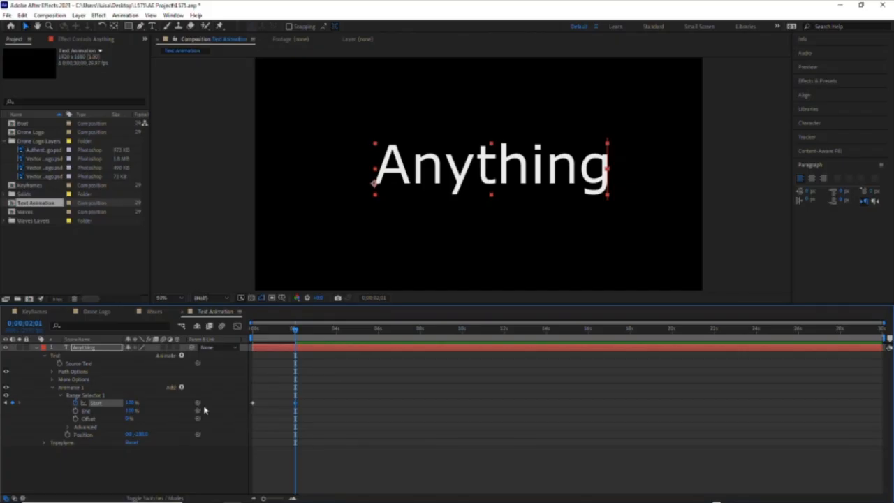
left_click(252, 330)
key("space")
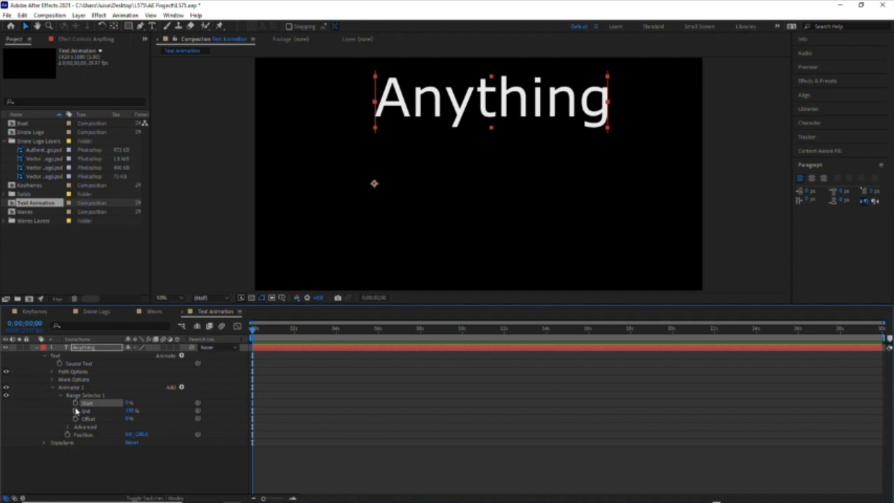
Step: Keyframe Range Selector 1's End from 100% at 0;00;00;00 to 0% at about 2 seconds and preview the animation
left_click(75, 410)
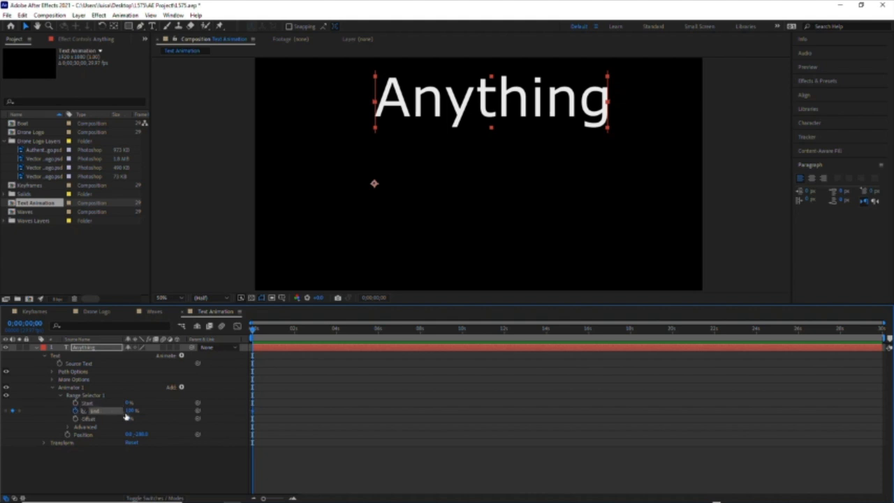
left_click(296, 330)
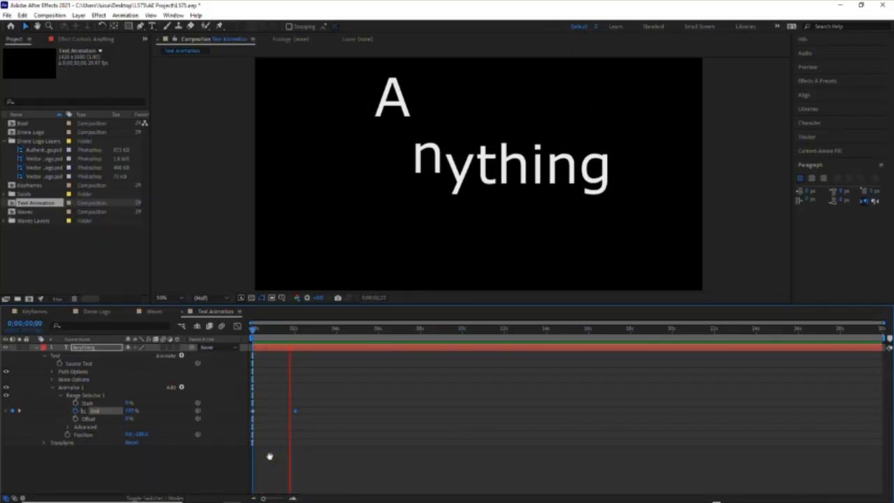
key("space")
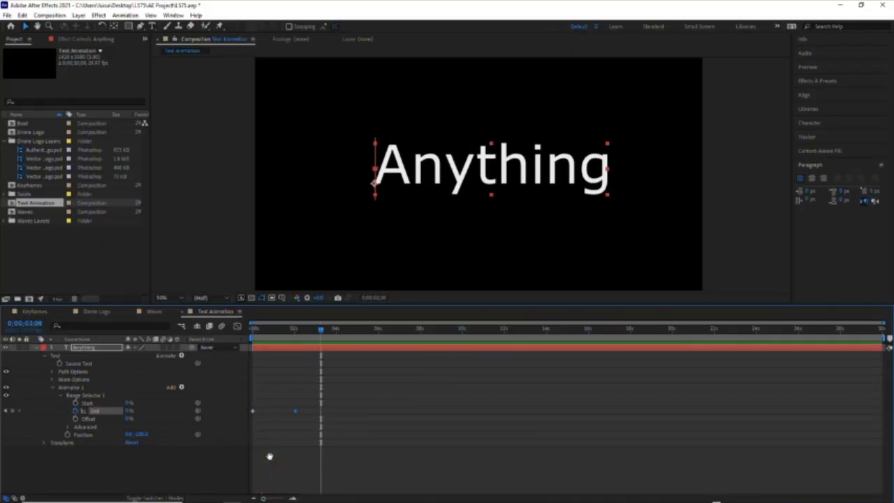
Step: Draw a rectangular mask closely around the "Anything" text on its layer
key("comma")
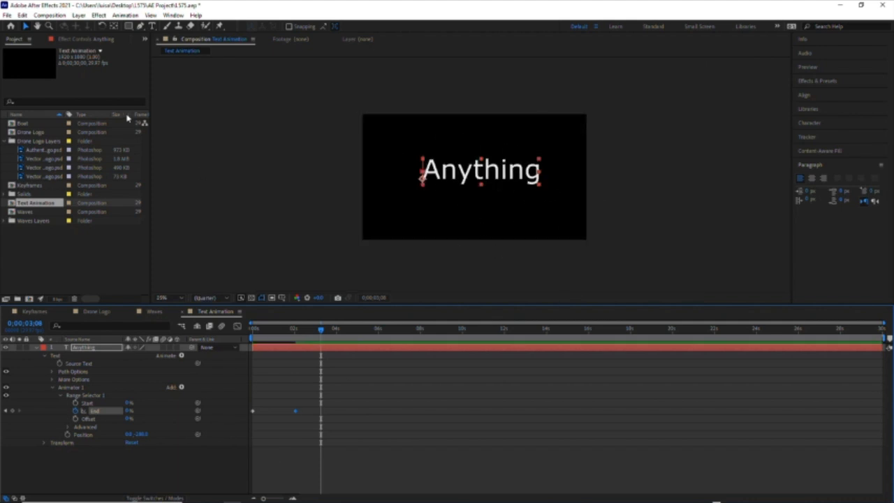
mouse_move(322, 331)
left_mouse_down()
mouse_move(339, 333)
mouse_move(317, 333)
left_mouse_up()
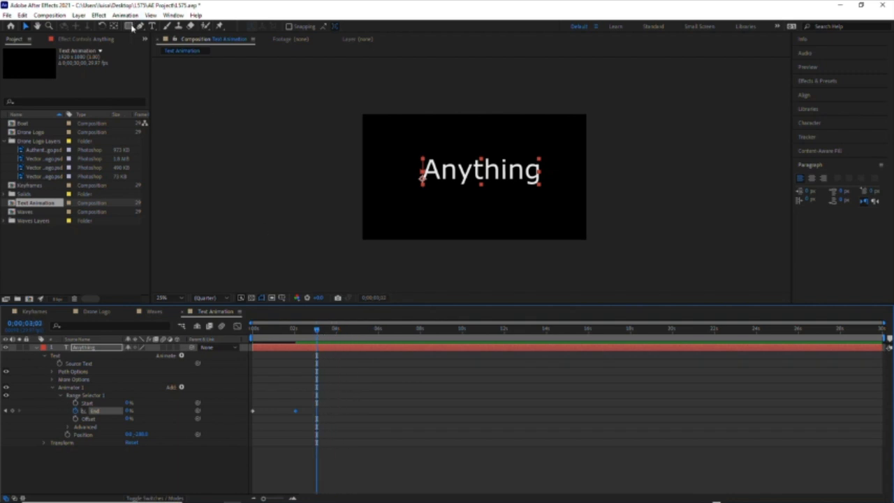
left_click(97, 348)
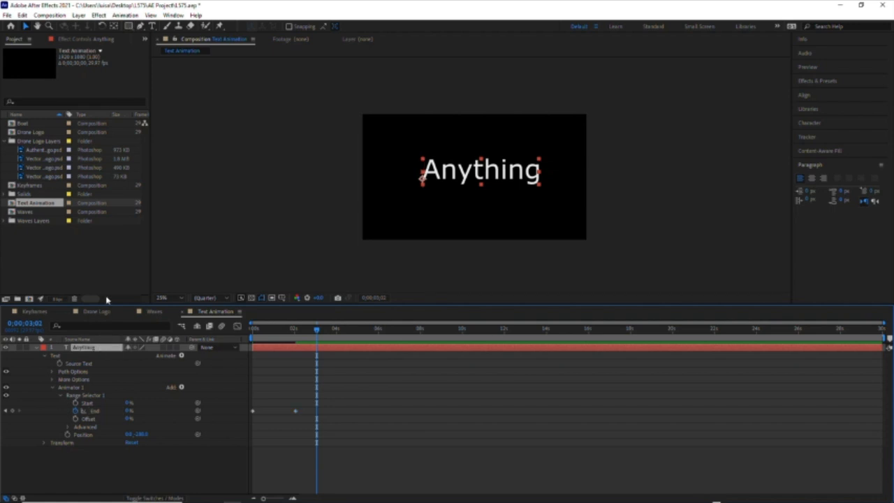
left_click(129, 28)
left_click_drag(415, 157, 544, 186)
Step: Preview the masked text animation from the start, first without and again with motion blur
left_click_drag(316, 329, 167, 335)
key("space")
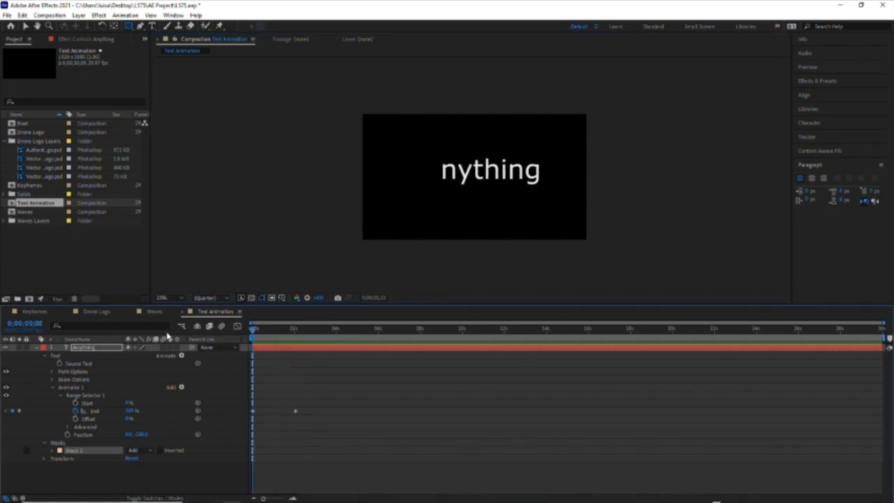
key("space")
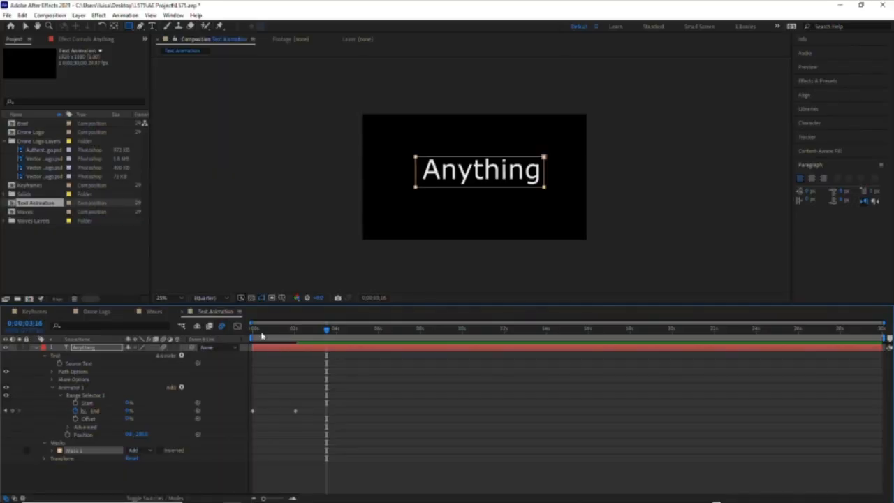
left_click_drag(279, 331, 221, 341)
key("space")
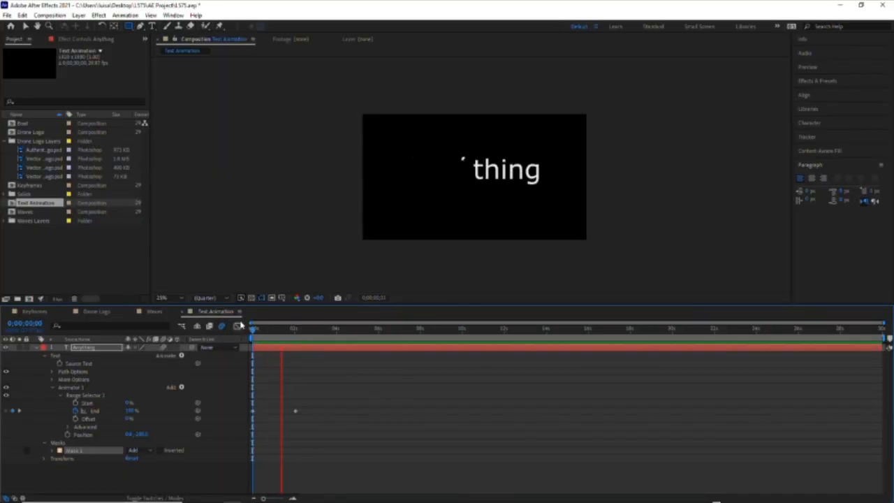
key("space")
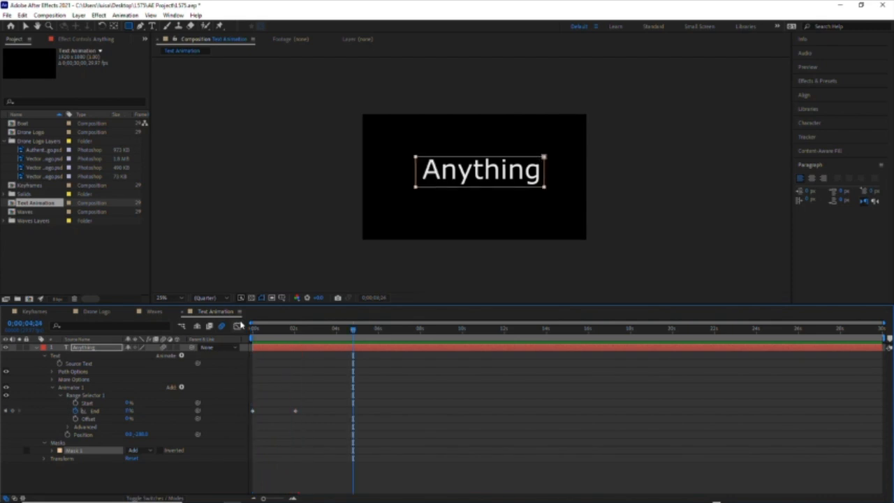
Step: Delete Animator 1 and Mask 1 from the "Anything" layer
left_click(73, 388)
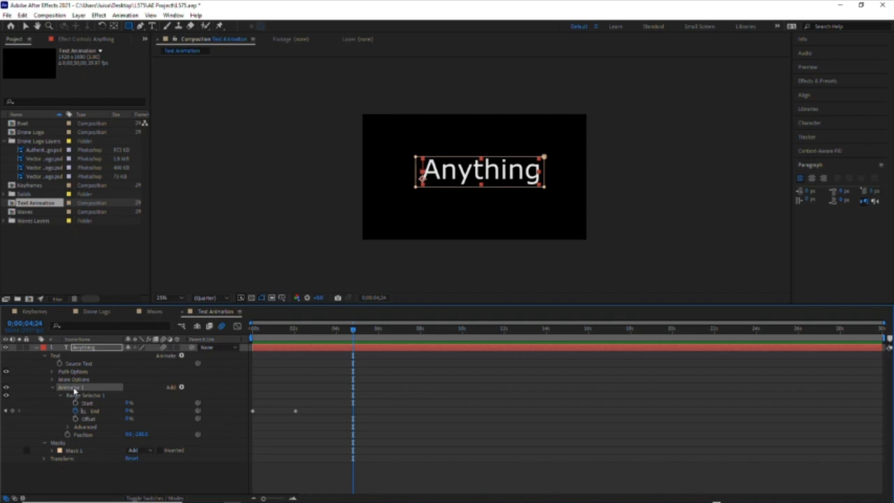
key("Delete")
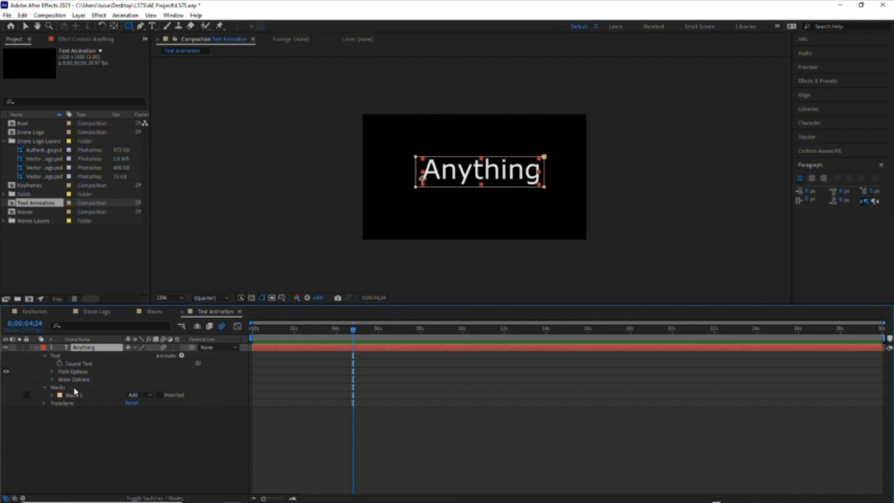
left_click(74, 395)
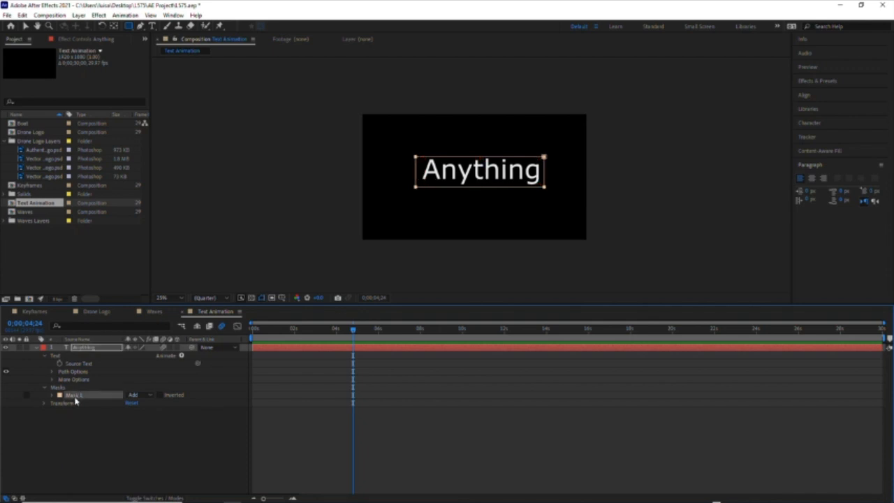
key("Delete")
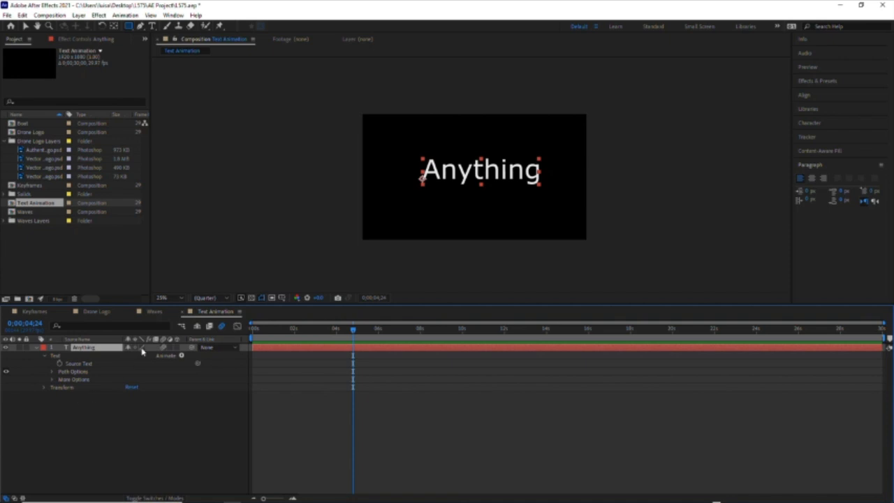
Step: Add an Opacity animator to the "Anything" text and set its Opacity to 0%
left_click(180, 356)
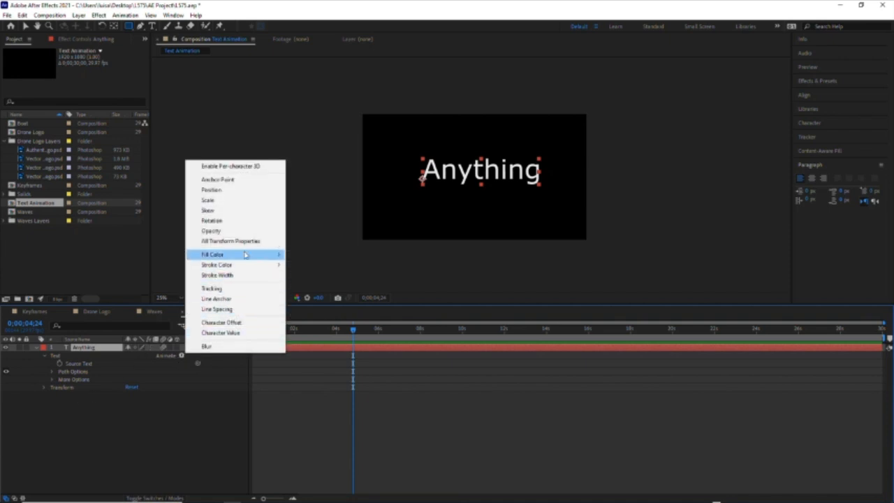
left_click(246, 230)
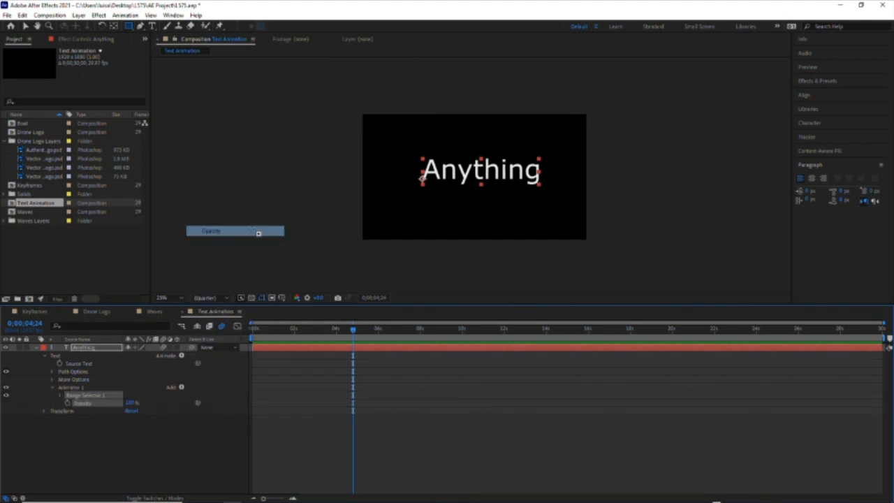
left_click(129, 403)
type("0")
key("Return")
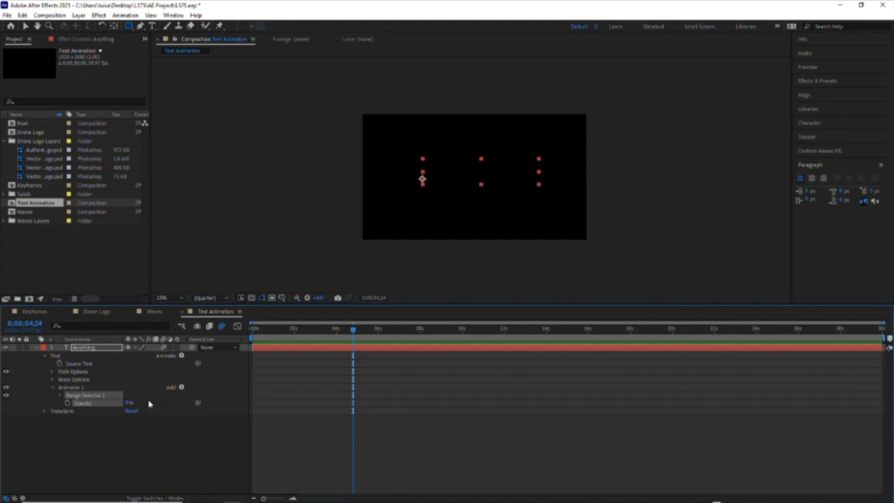
Step: Add a Wiggly selector to the Opacity animator, expand its properties and preview the text from 0;00;00;00
left_click(181, 388)
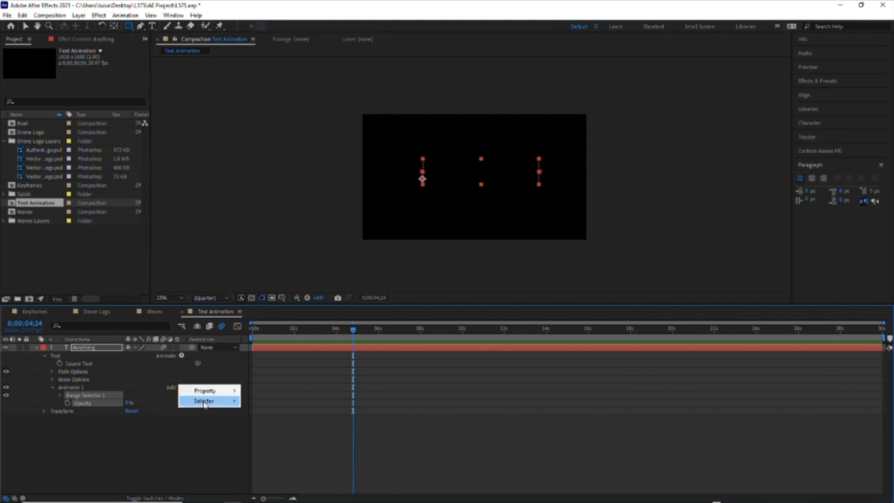
mouse_move(204, 403)
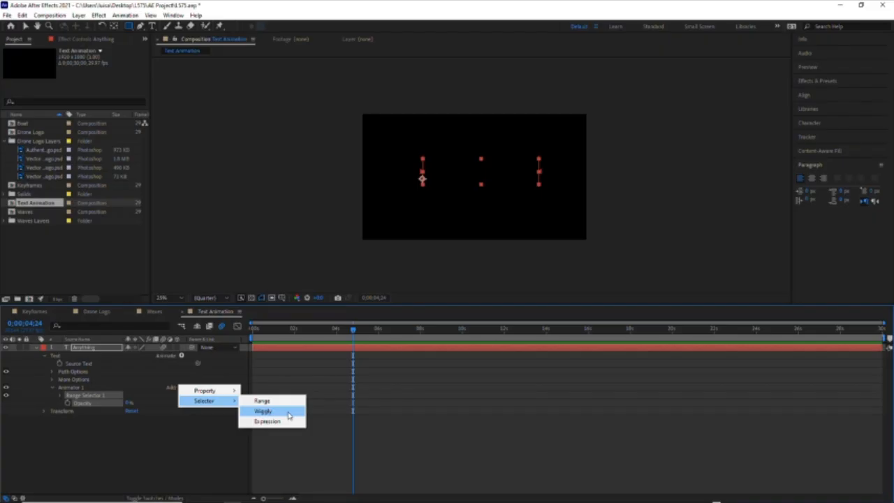
left_click(288, 415)
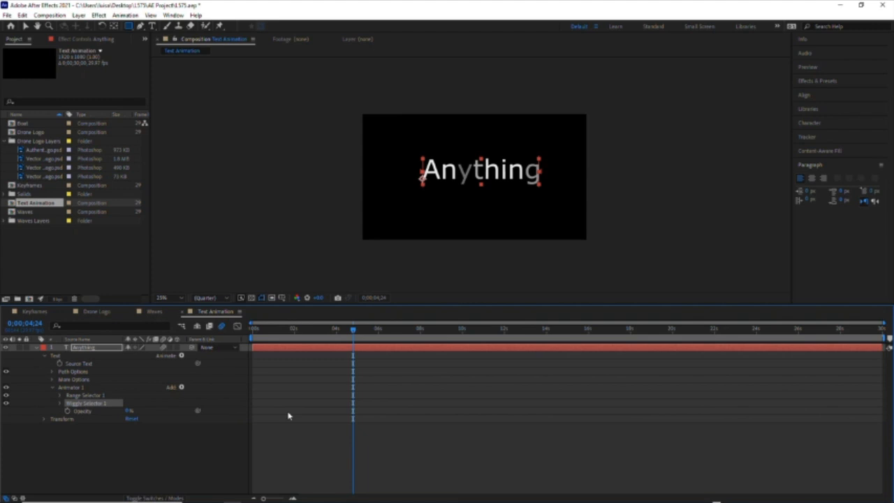
left_click(60, 404)
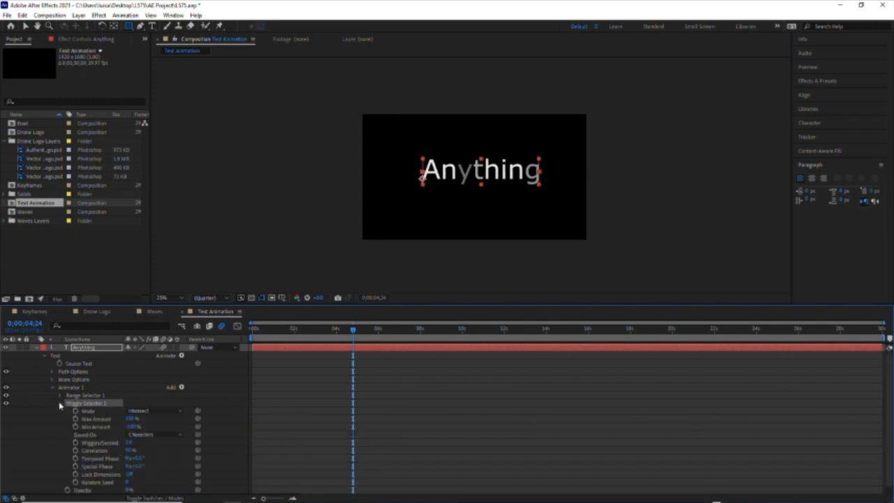
left_click(128, 443)
left_click(225, 422)
left_click(253, 328)
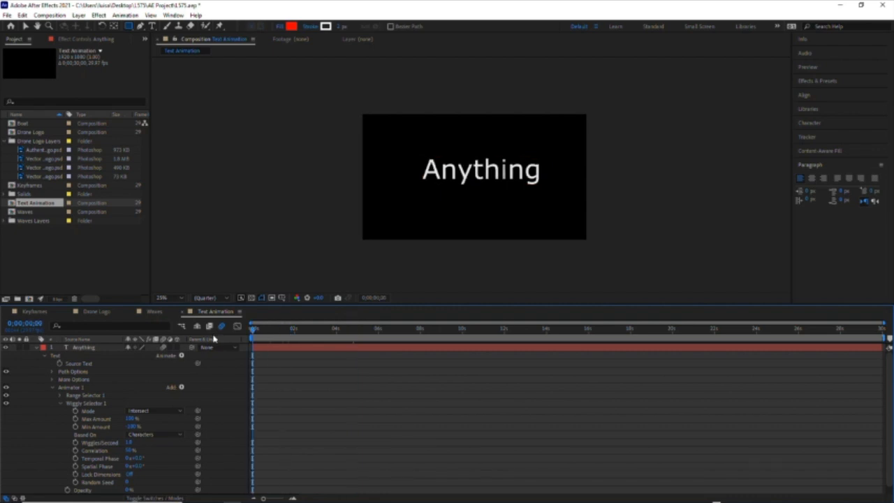
key("space")
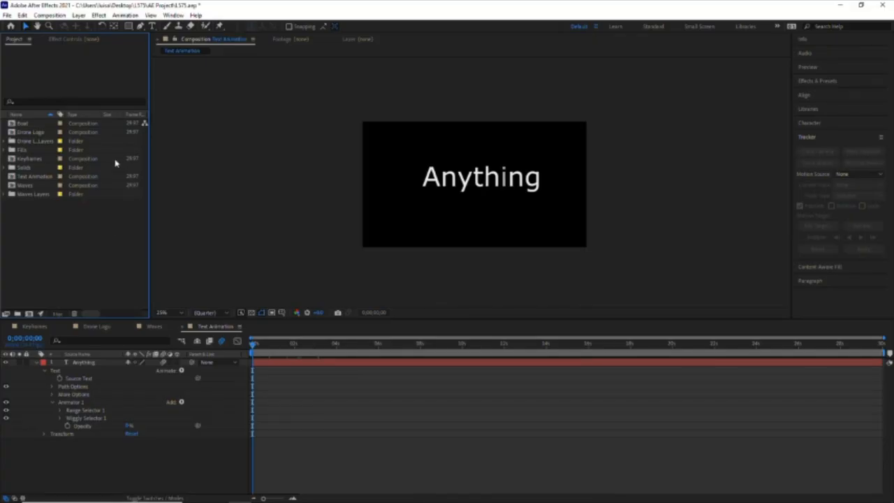
Step: Create a new composition named "Masks" with the HDTV 1080 29.97 preset
left_click(50, 15)
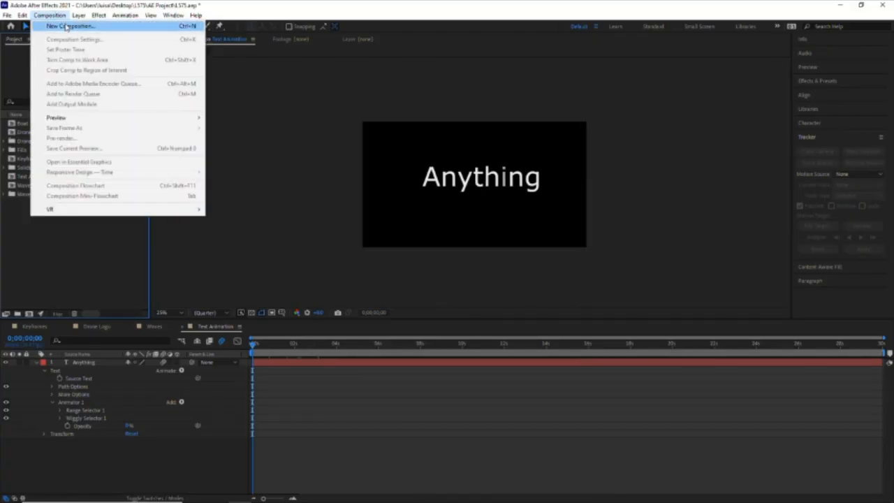
left_click(70, 38)
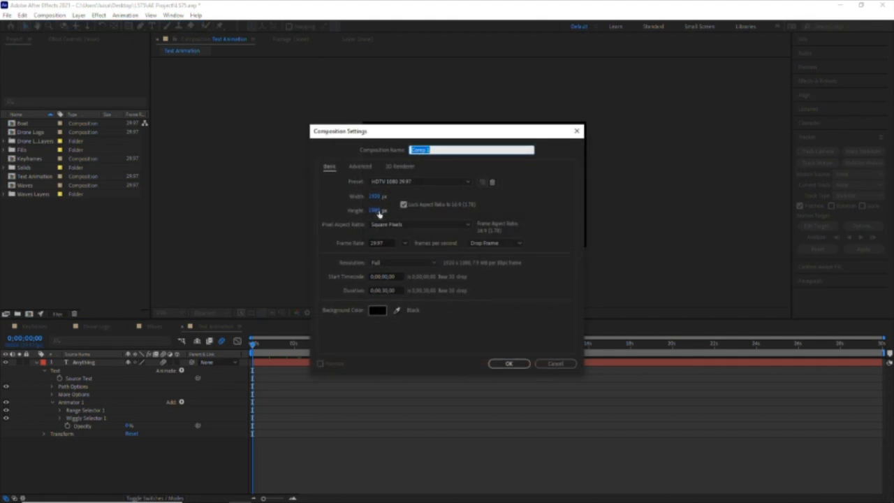
type("Masks")
key("Return")
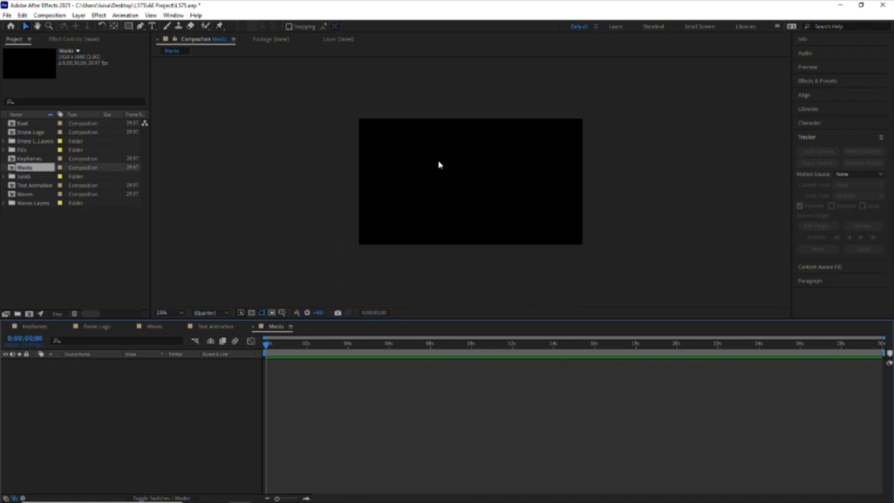
Step: Add a medium blue solid layer filling the whole Masks composition
left_click(79, 15)
mouse_move(85, 26)
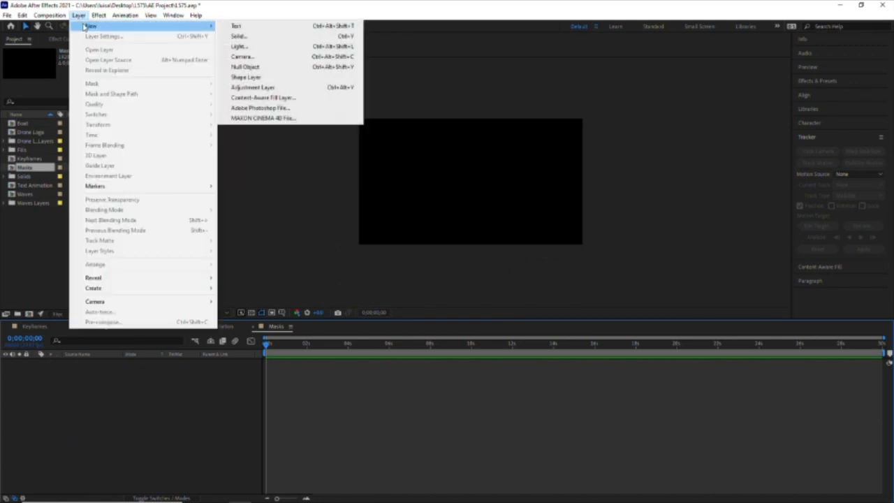
left_click(250, 36)
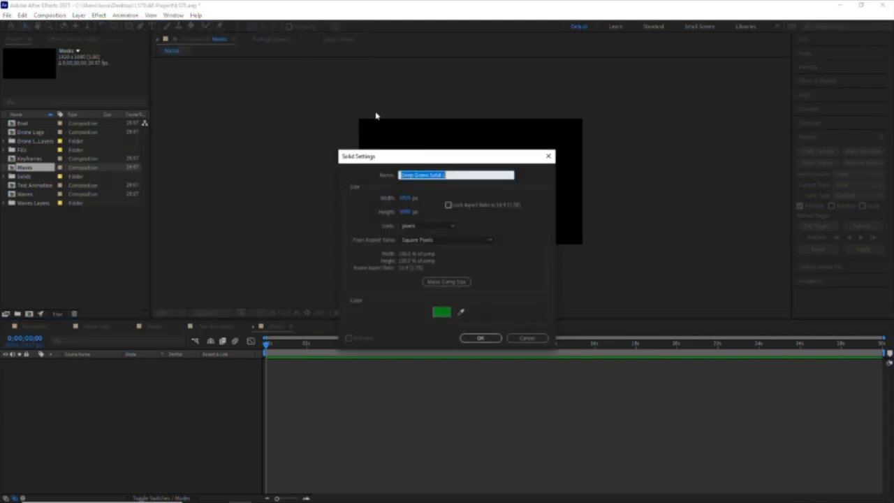
left_click(441, 312)
left_click(466, 250)
left_click(446, 238)
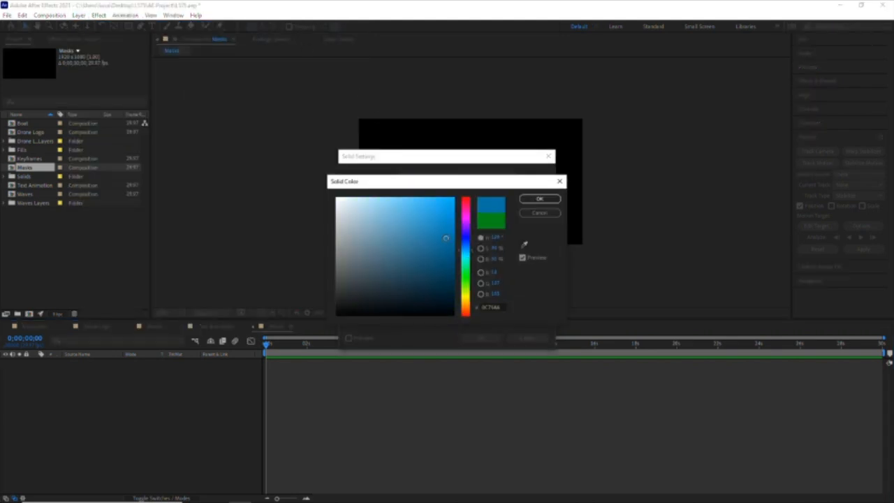
left_click(539, 199)
left_click(481, 338)
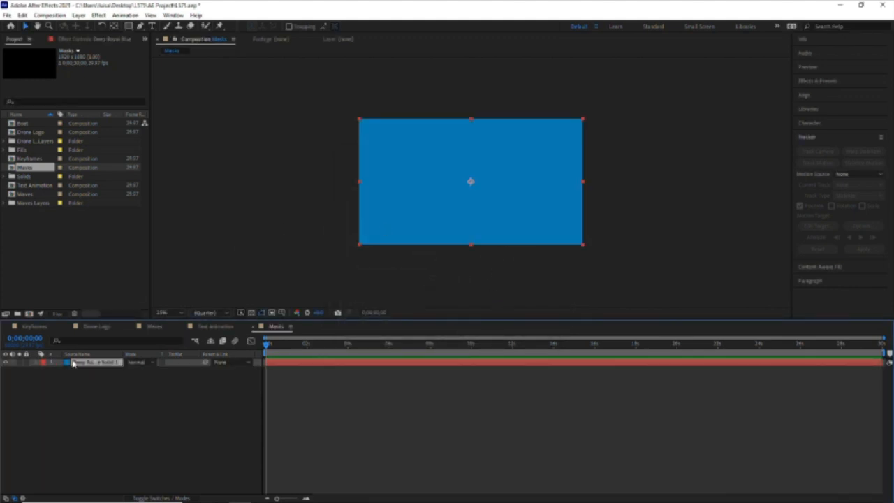
Step: Draw a rectangular mask over the middle of the blue solid, leaving a margin on all sides
left_click(129, 27)
left_click_drag(399, 149, 525, 211)
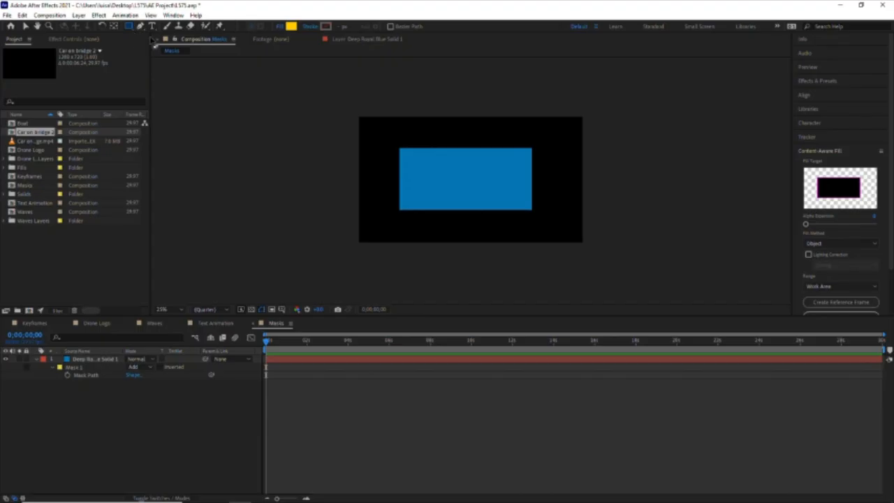
left_click_drag(382, 137, 552, 223)
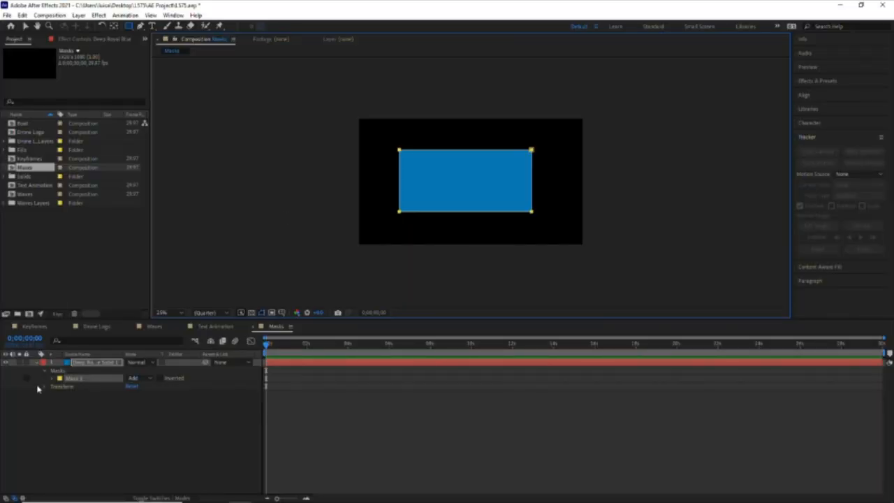
Step: Keyframe Mask 1's path from the rectangle at 0;00;00;00 to a slanted four-sided shape at 0;00;01;28 by moving three corner points
key("m")
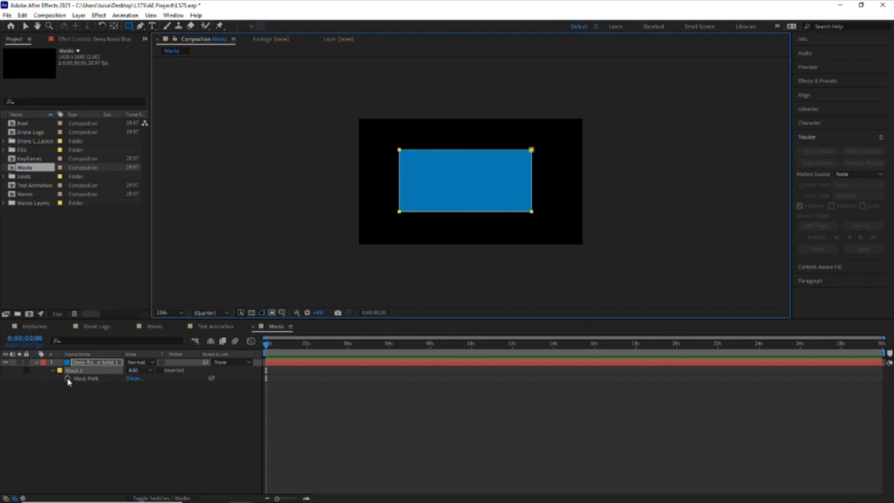
left_click(68, 378)
left_click(305, 344)
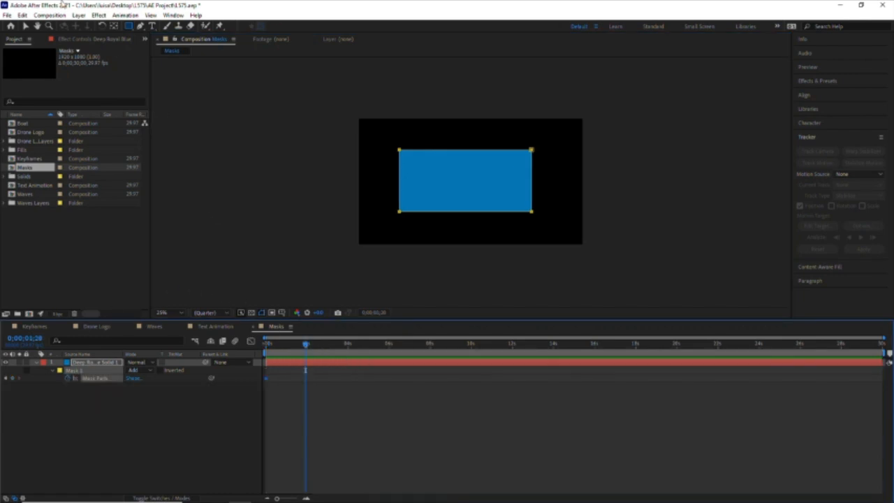
left_click(26, 26)
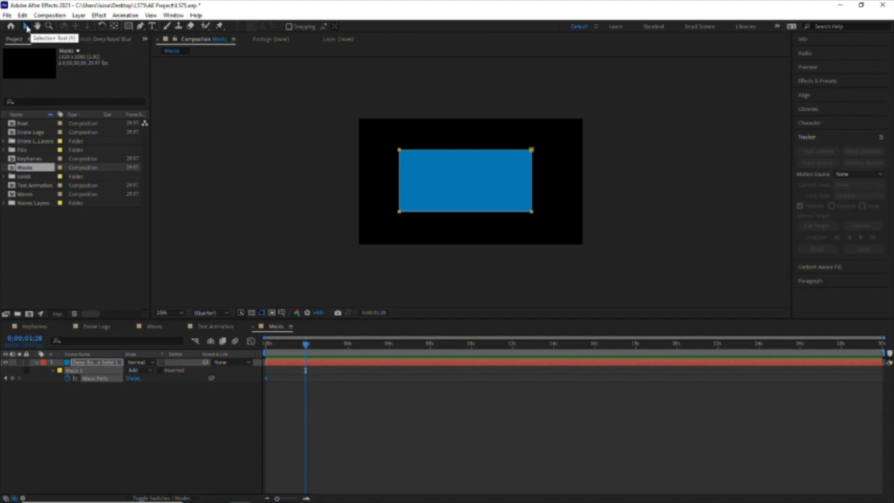
left_click(425, 263)
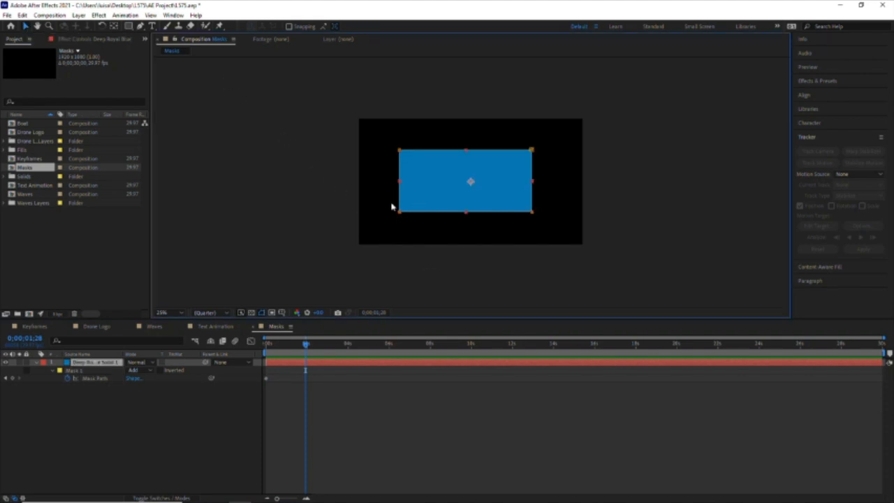
left_click_drag(399, 212, 433, 183)
left_click_drag(532, 212, 531, 183)
left_click_drag(532, 149, 488, 136)
left_click_drag(305, 345, 259, 353)
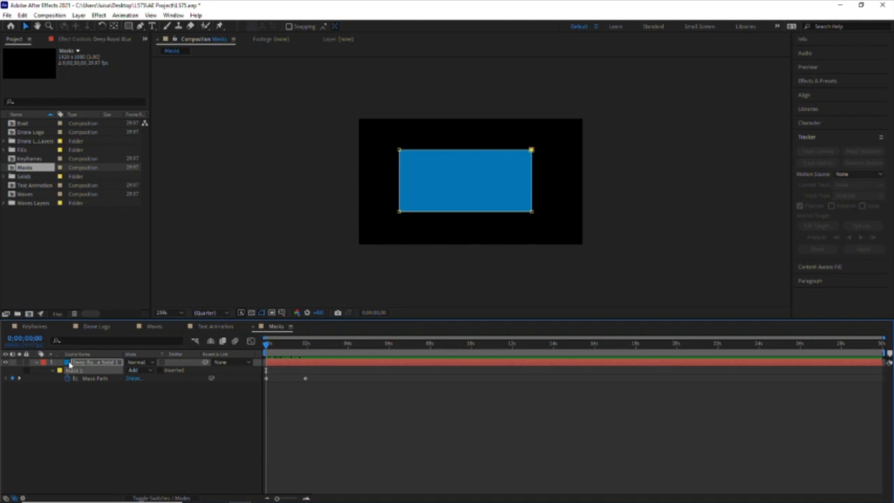
Step: Open the solid in its layer view, target Mask 1, and replace its path with a large star at 0;00;03;17
double_click(69, 364)
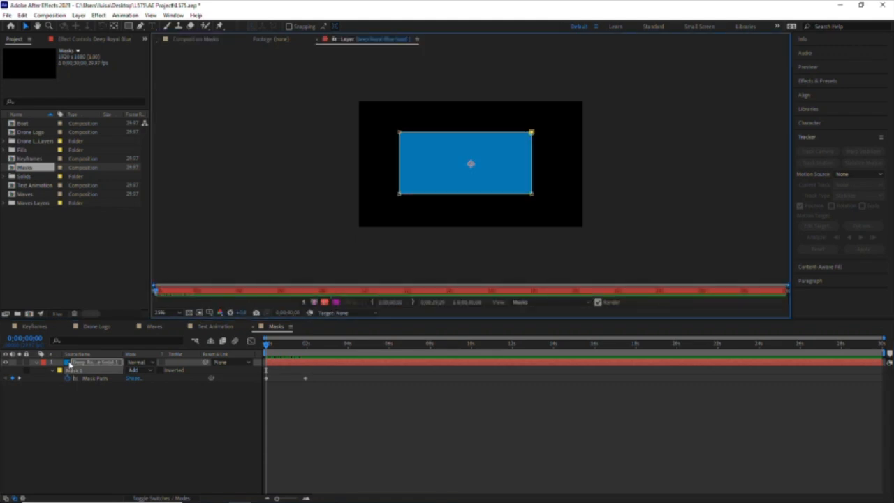
left_click(337, 312)
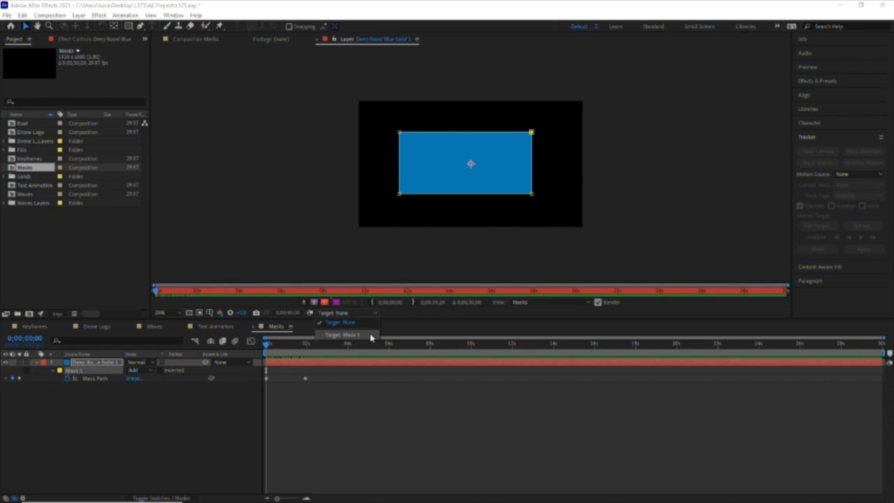
left_click(371, 336)
left_click(339, 344)
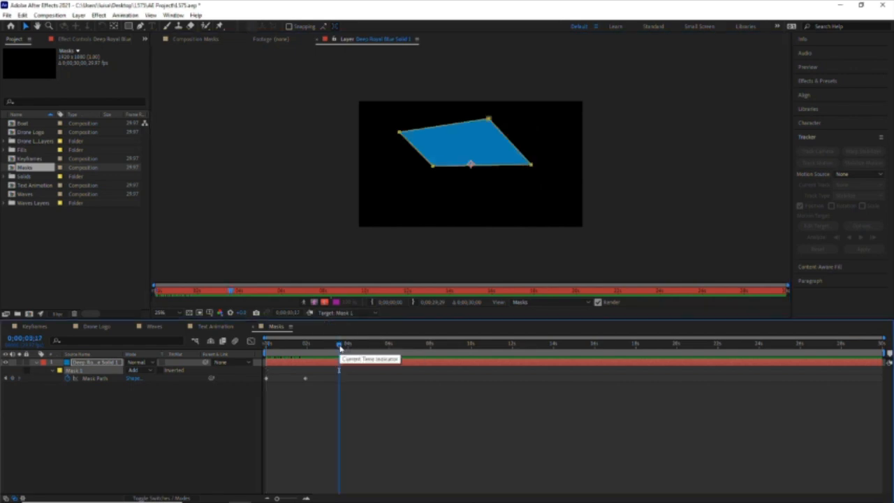
left_click_drag(130, 29, 186, 70)
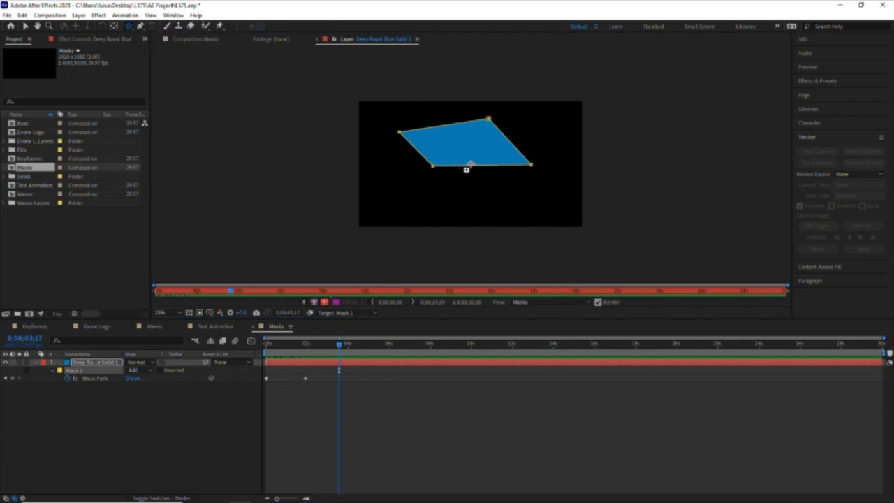
left_click_drag(461, 160, 490, 199)
left_click_drag(341, 344, 339, 364)
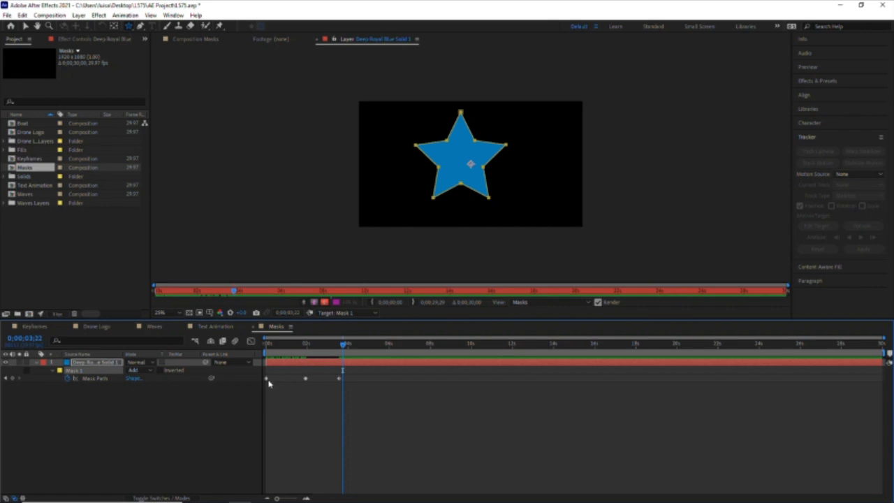
Step: Copy the first Mask Path keyframe to 0;00;05;09 so the star morphs back into the rectangle, and return to the start
left_click(267, 380)
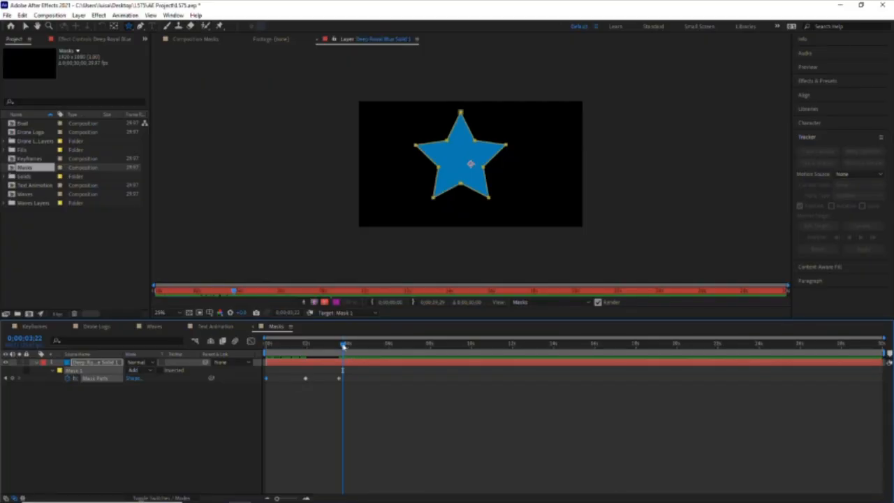
left_click_drag(343, 346, 375, 344)
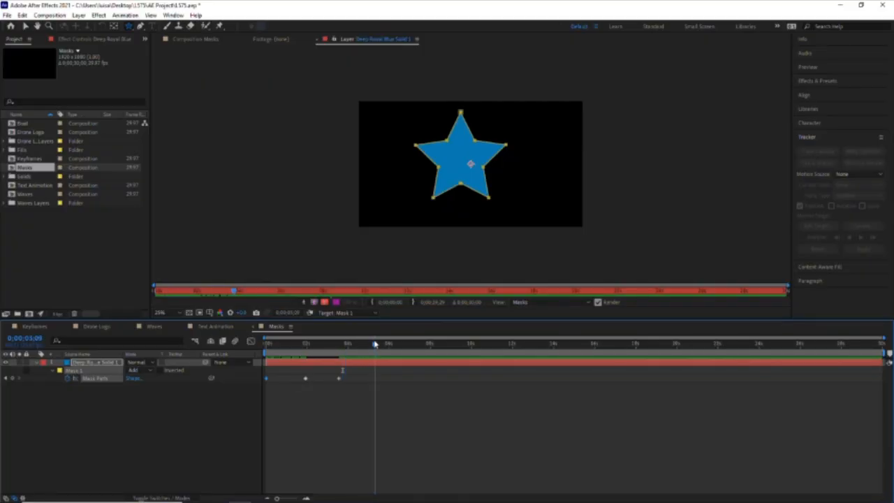
left_click_drag(374, 345, 254, 363)
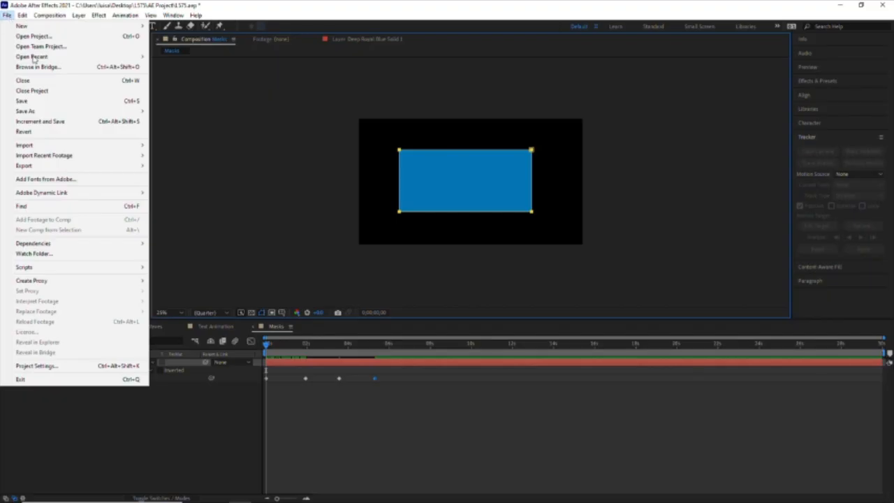
Step: Import the footage Car on bridge.mp4 and create a new composition from it
mouse_move(70, 146)
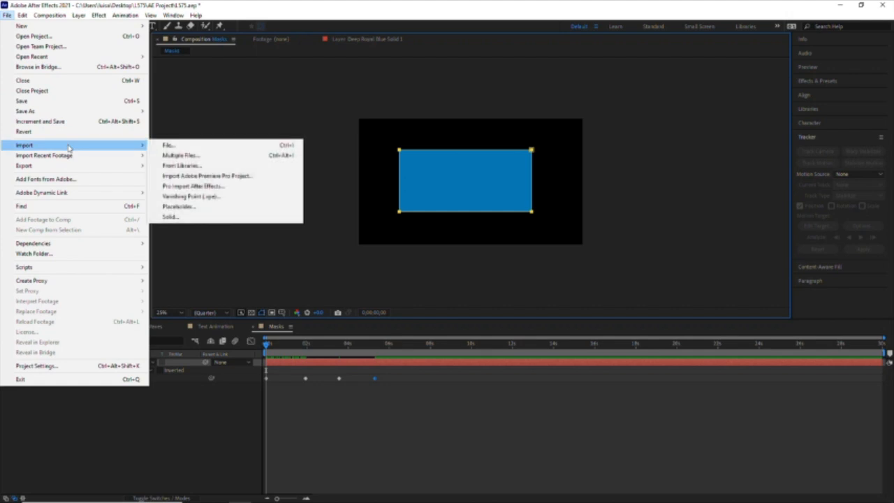
left_click(163, 147)
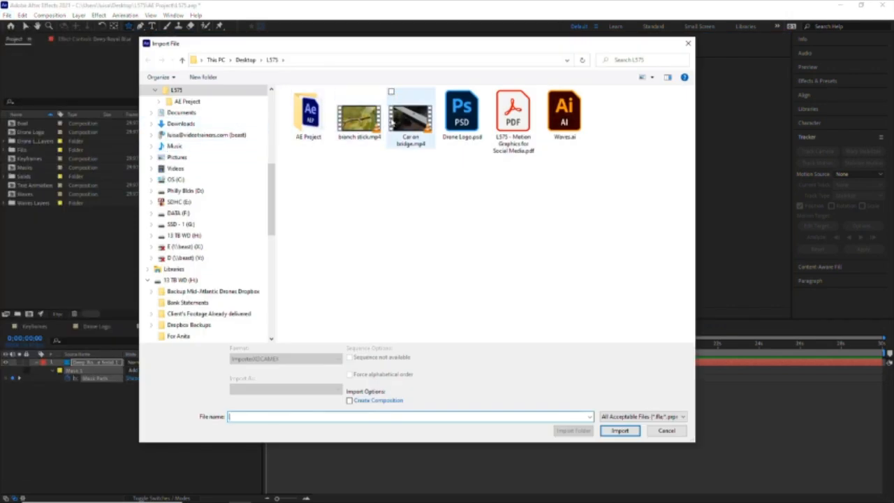
left_click(392, 120)
left_click(626, 431)
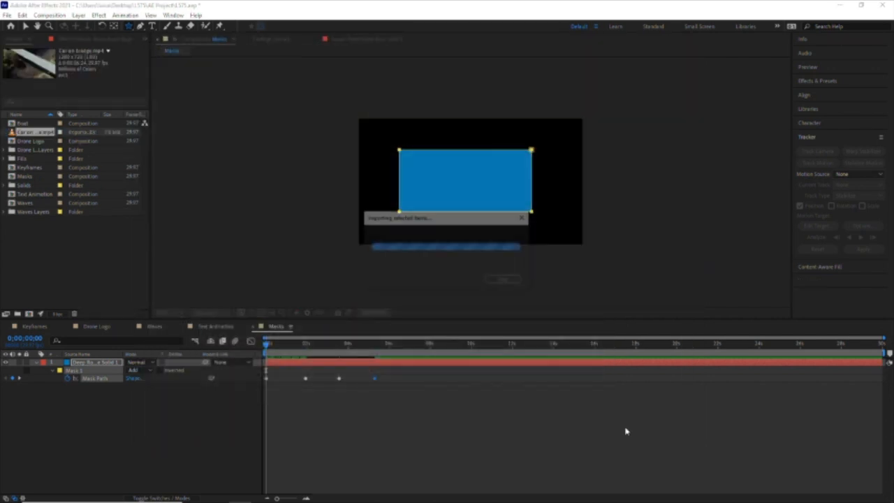
right_click(12, 133)
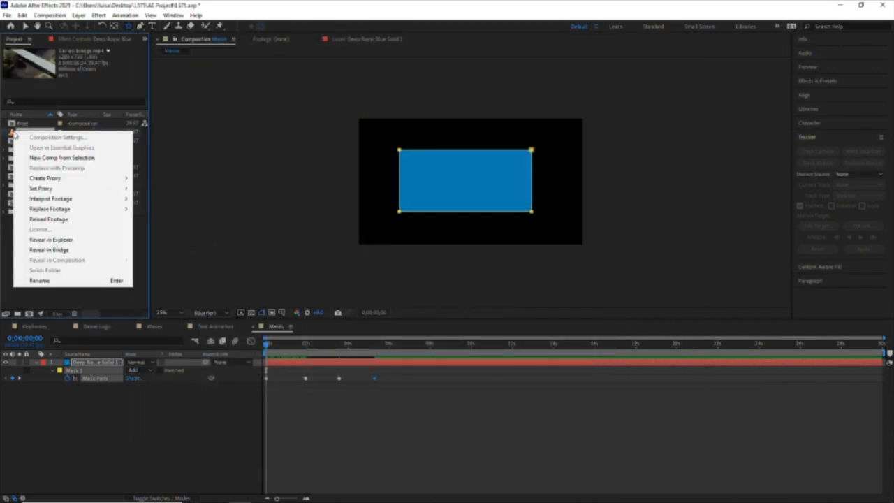
left_click(89, 158)
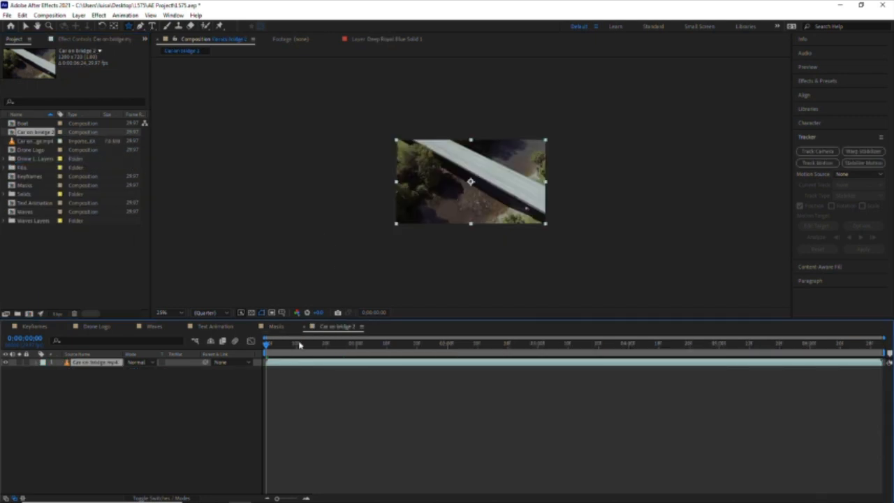
Step: Draw a closed Pen tool mask tightly around the car on the bridge at 0:00:01:18
left_click_drag(273, 348, 412, 345)
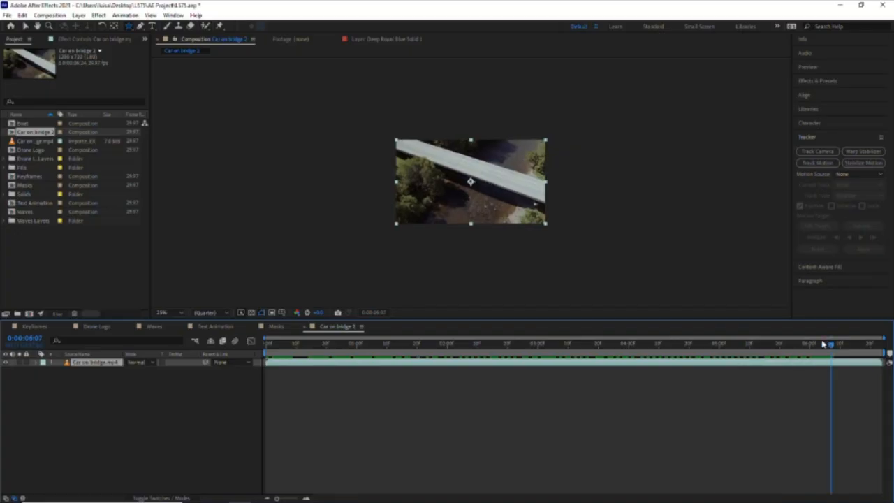
left_click_drag(824, 344, 411, 344)
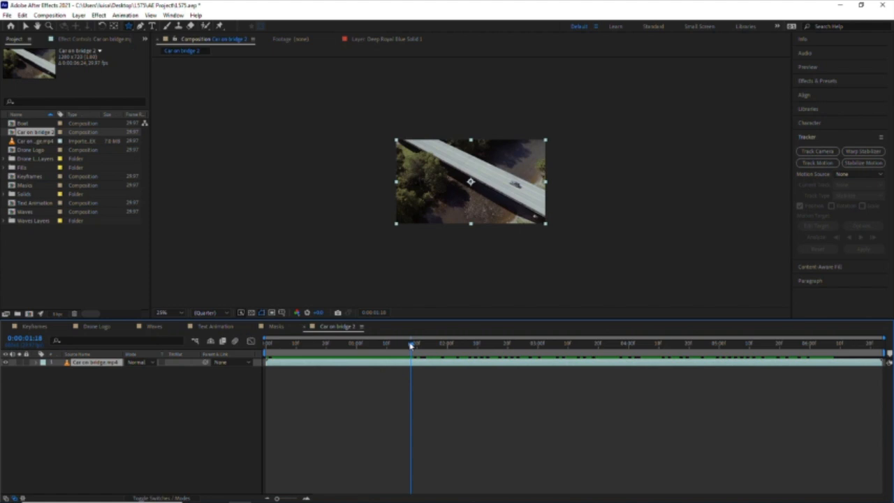
left_click(141, 26)
key("period")
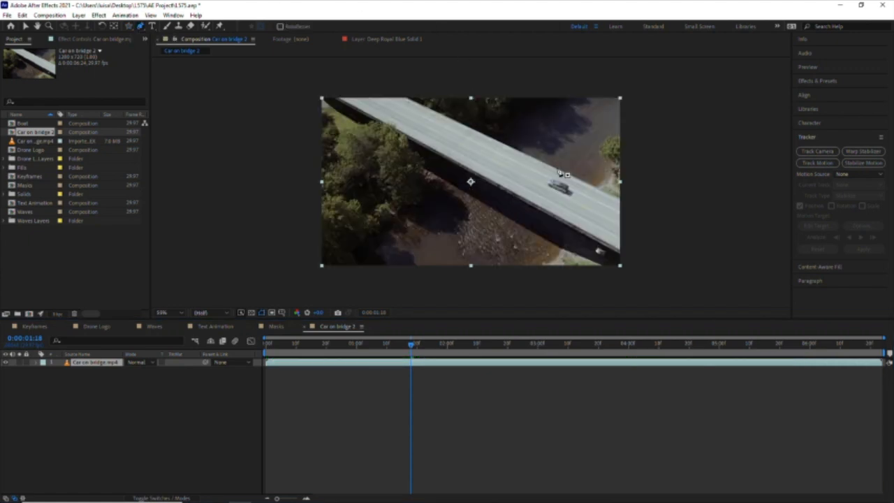
left_click(547, 176)
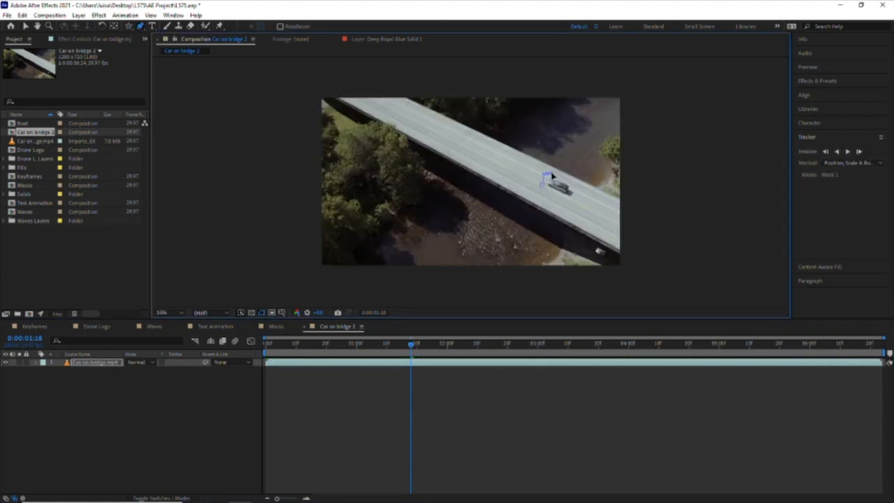
left_click(573, 186)
left_click_drag(562, 199, 552, 193)
left_click(543, 188)
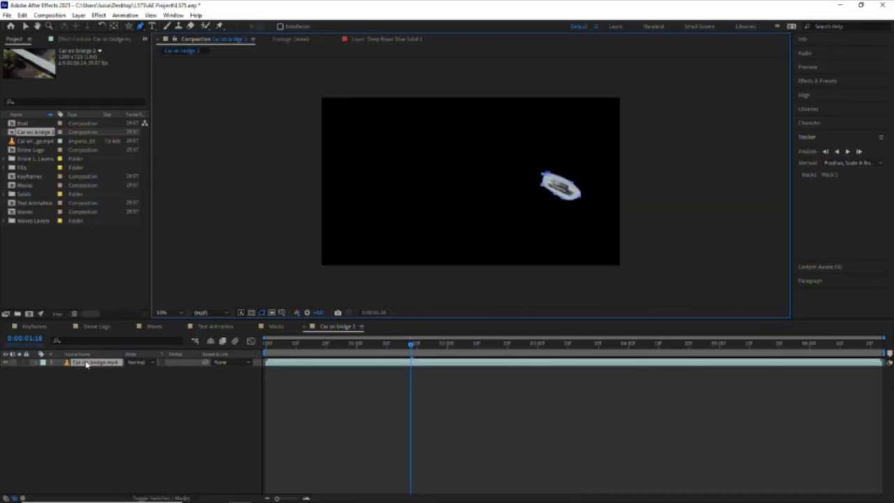
Step: Reveal the car mask's path on the footage layer and set its mask mode to None
left_click(104, 361)
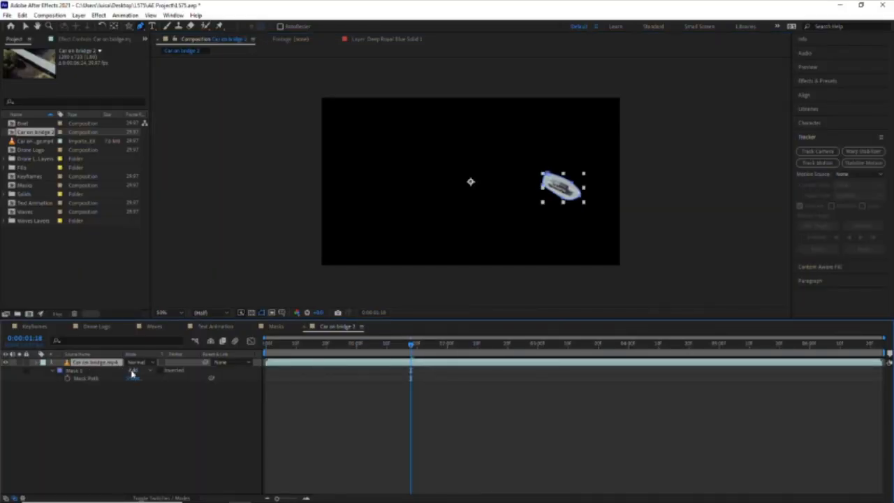
left_click(135, 371)
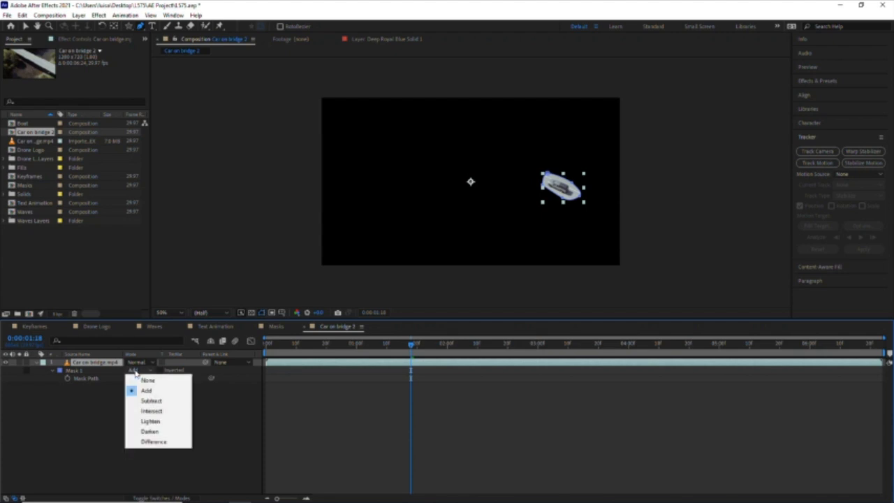
left_click(145, 379)
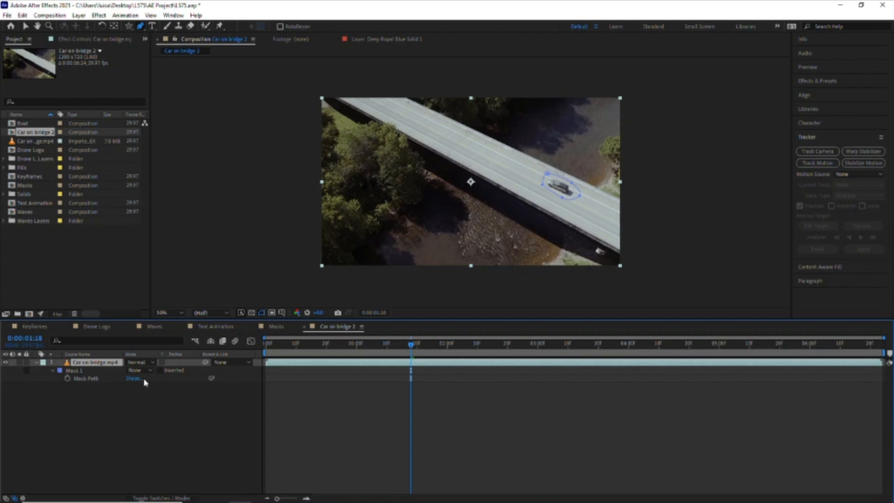
Step: Track the car mask backward and forward from 0:00:01:18, and scrub through the clip to check the tracking
left_click(80, 373)
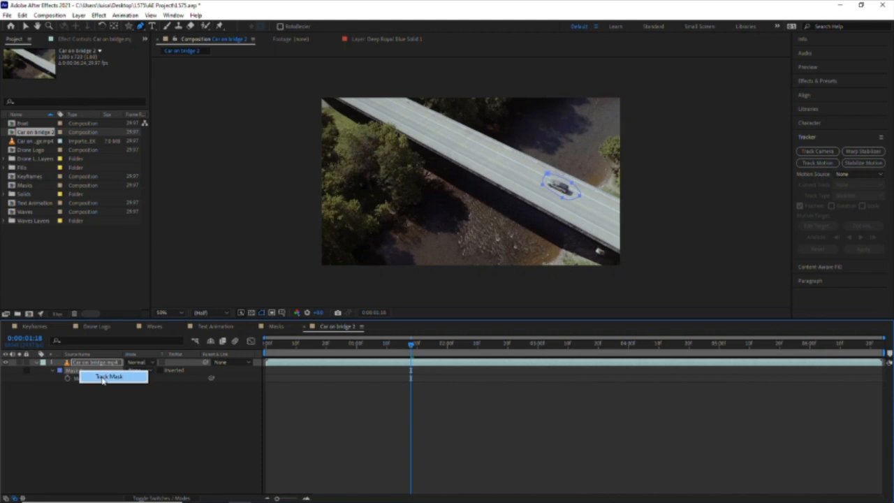
left_click(108, 377)
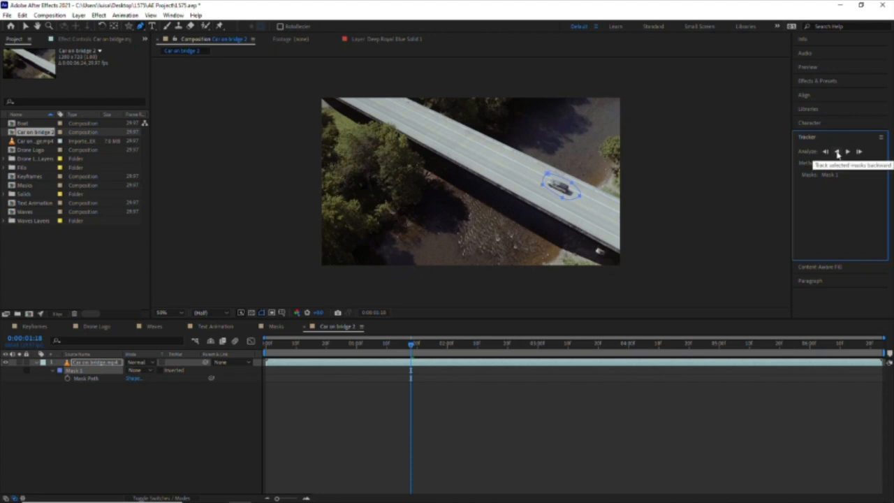
left_click(837, 153)
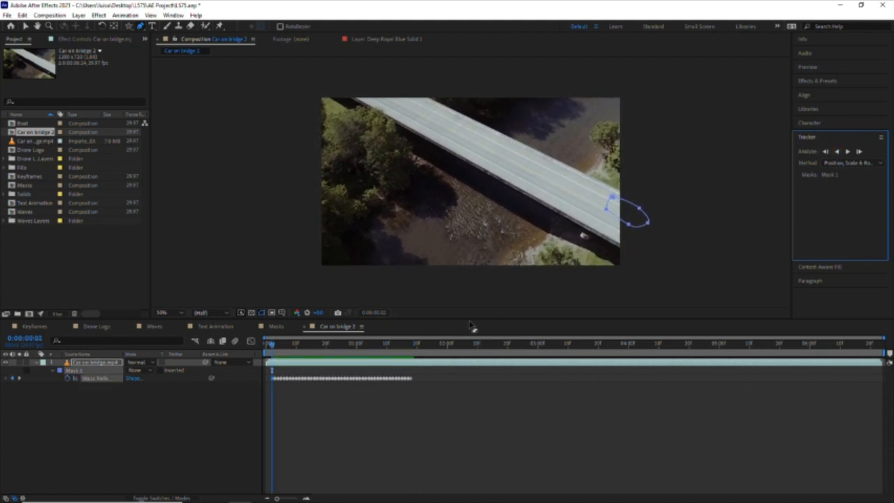
left_click_drag(416, 346, 411, 346)
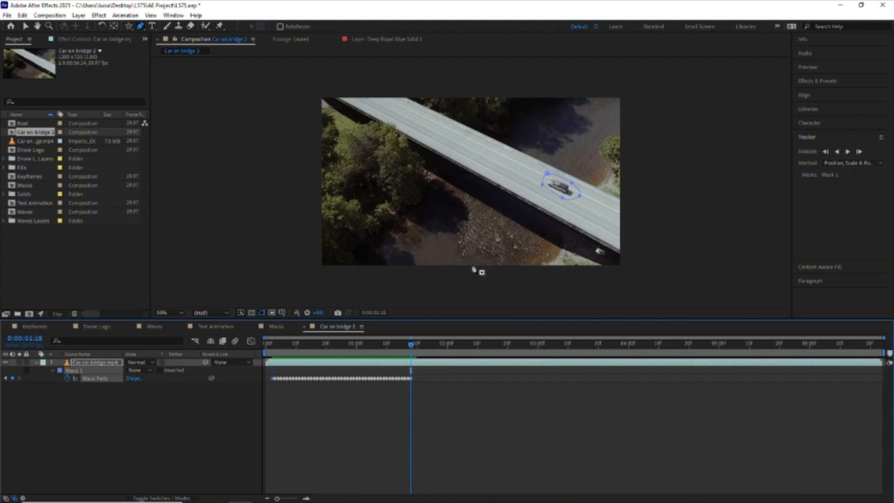
left_click(847, 151)
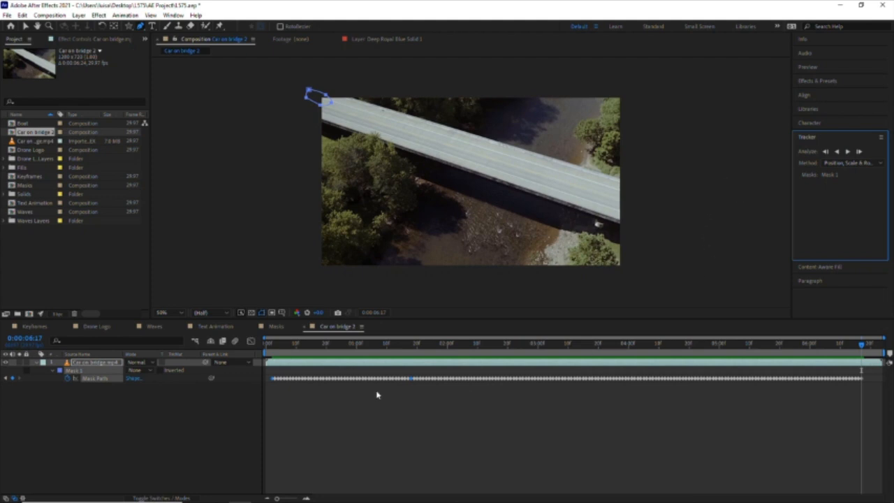
left_click_drag(313, 351, 574, 357)
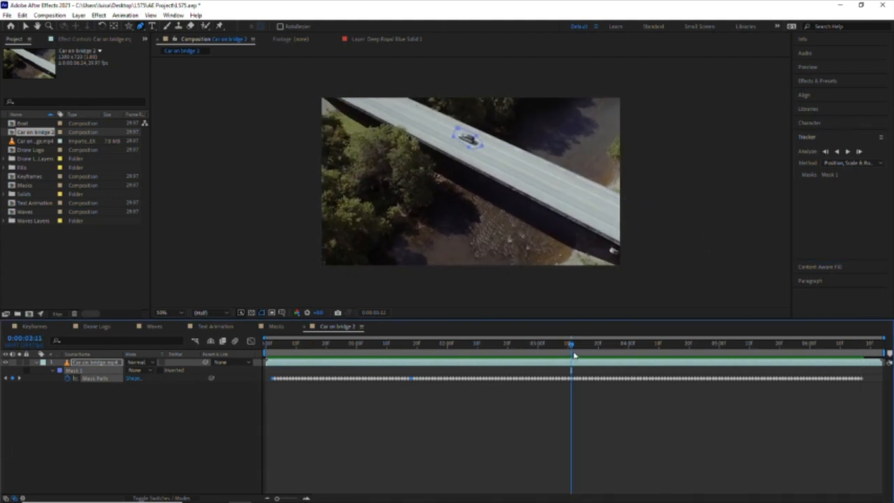
Step: Open the Content-Aware Fill settings and choose Object as the fill method
left_click(822, 267)
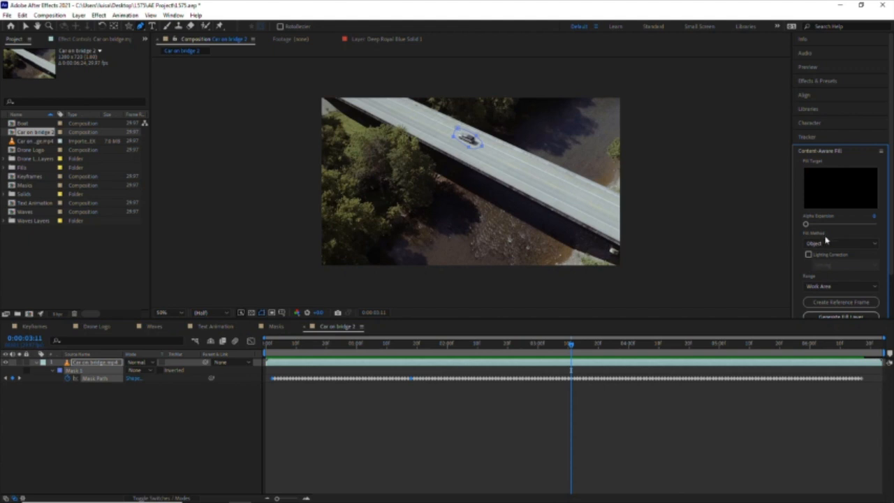
left_click(826, 242)
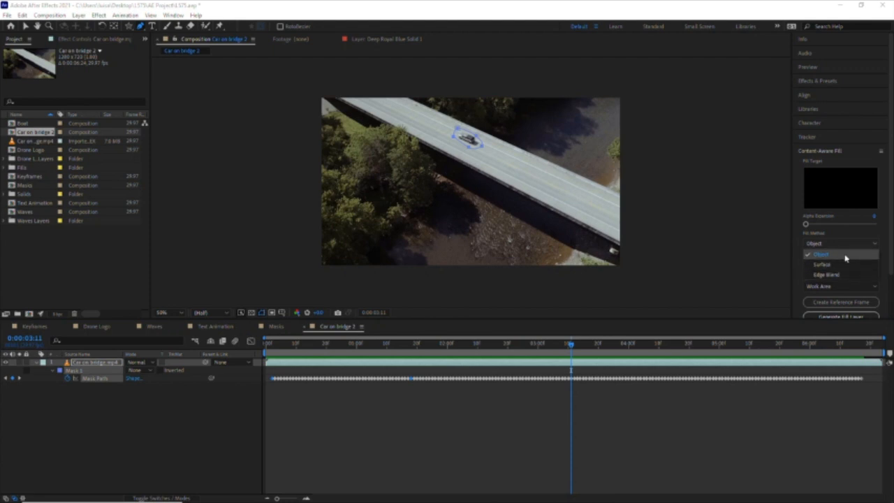
left_click(845, 258)
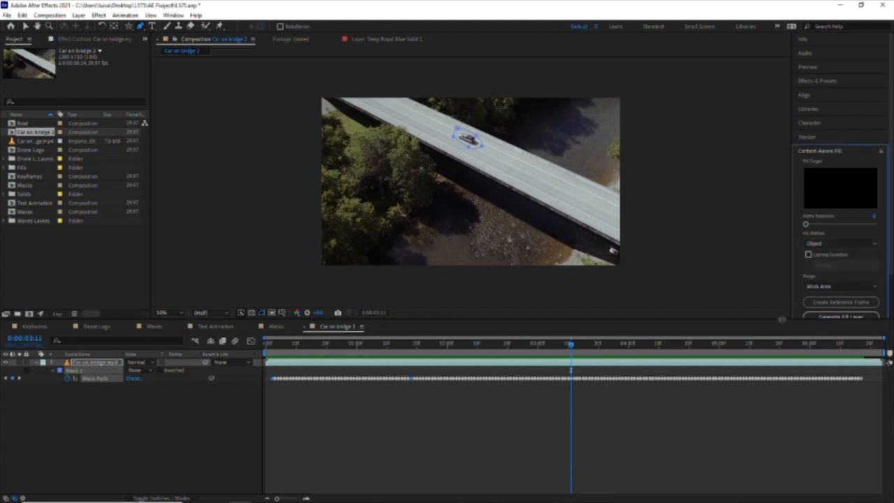
Step: Keep the fill range on Work Area and set the car mask's mode to Subtract
left_click_drag(782, 319, 785, 390)
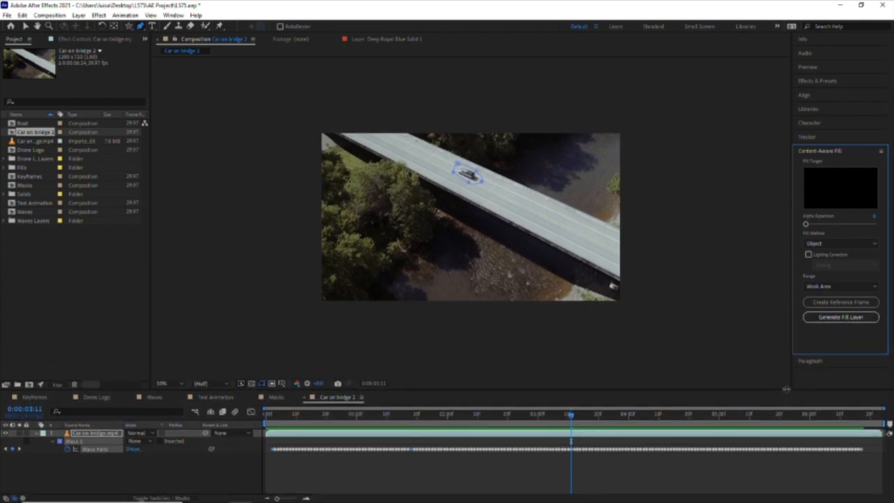
left_click(875, 287)
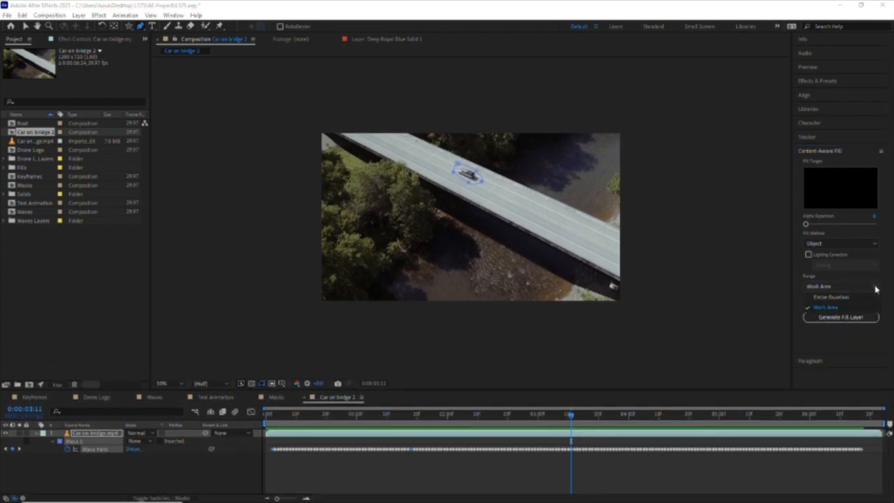
left_click(843, 307)
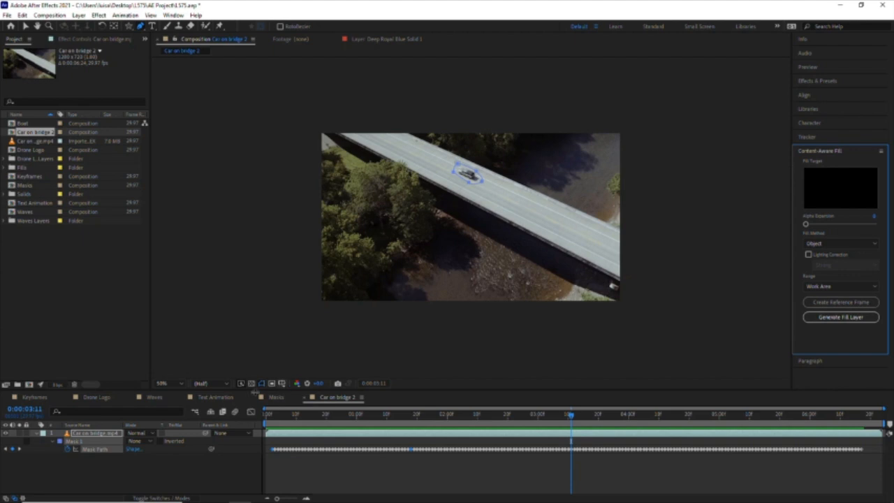
left_click(140, 441)
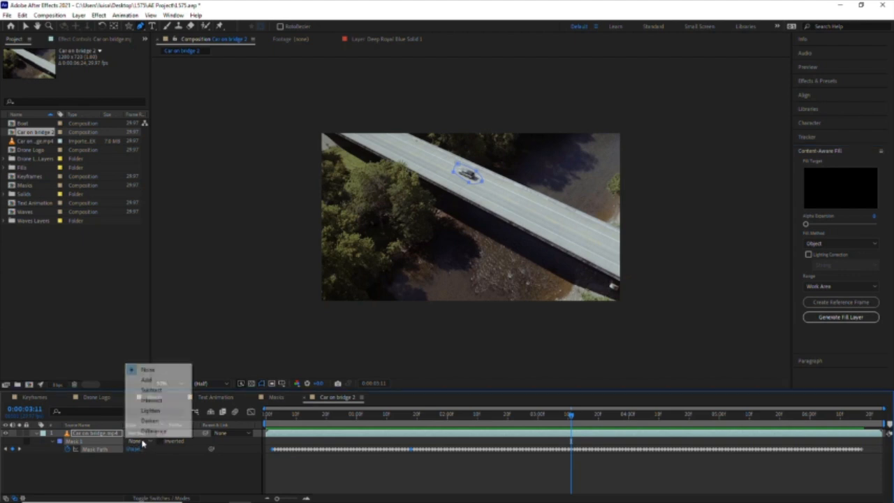
left_click(150, 390)
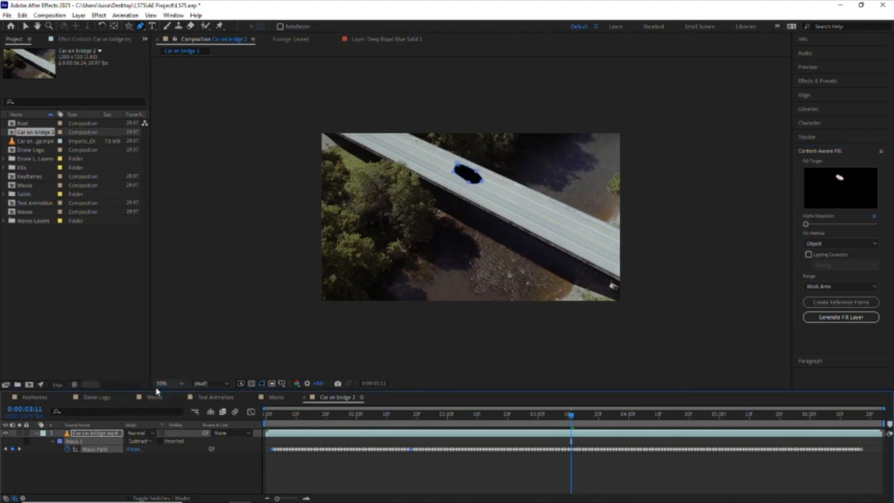
Step: Feather the edges of the car mask and generate the Content-Aware Fill layer
key("f")
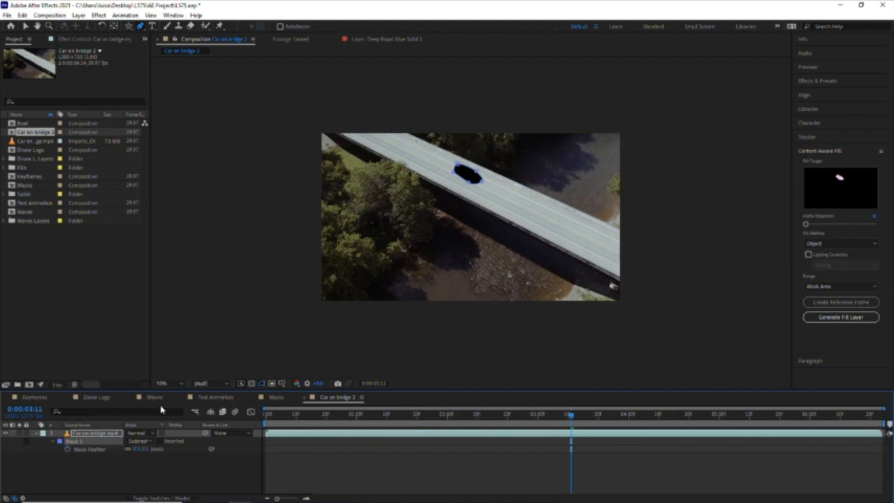
left_click_drag(137, 448, 188, 449)
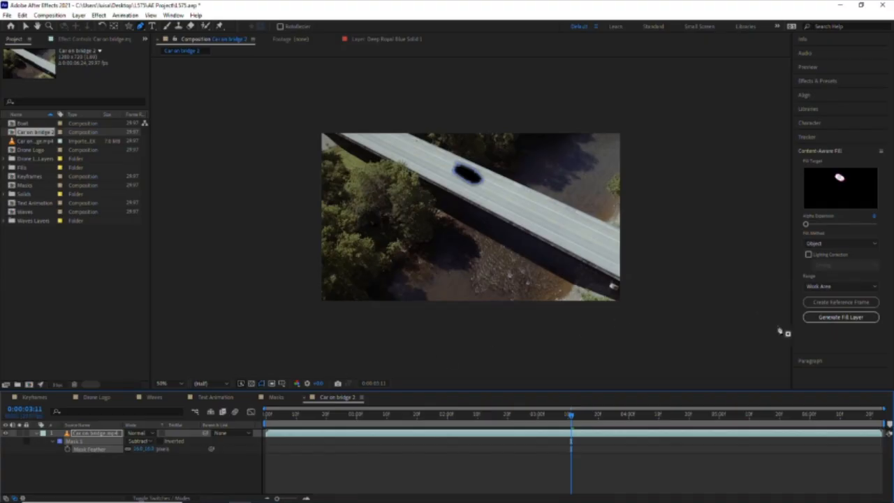
left_click(841, 316)
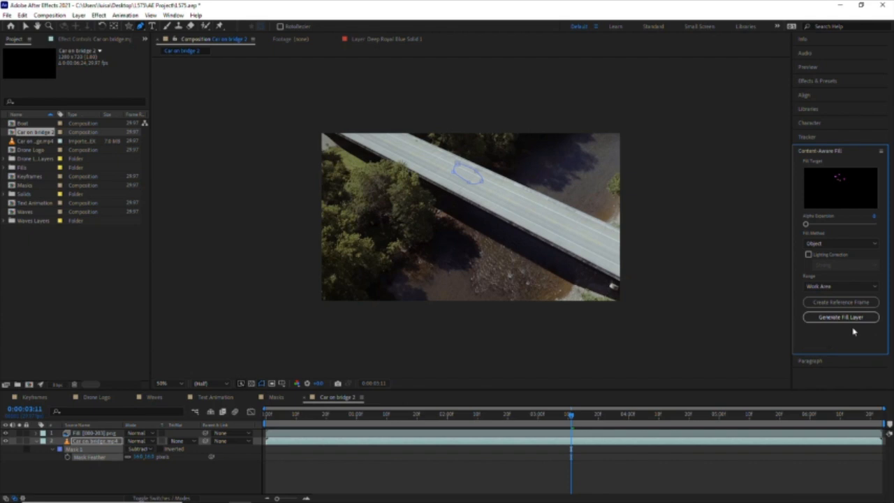
Step: Scrub through the bridge clip to check the car removal from start to end
left_click_drag(275, 417, 440, 437)
left_click(477, 476)
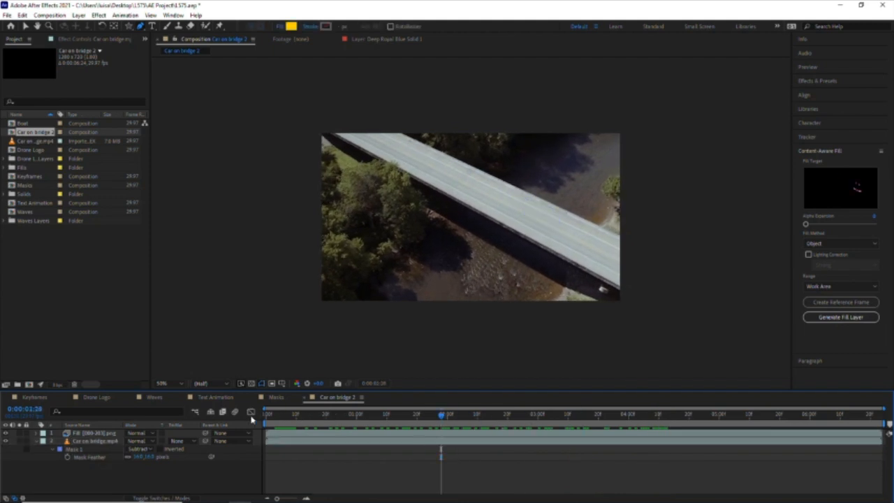
left_click_drag(323, 419, 772, 422)
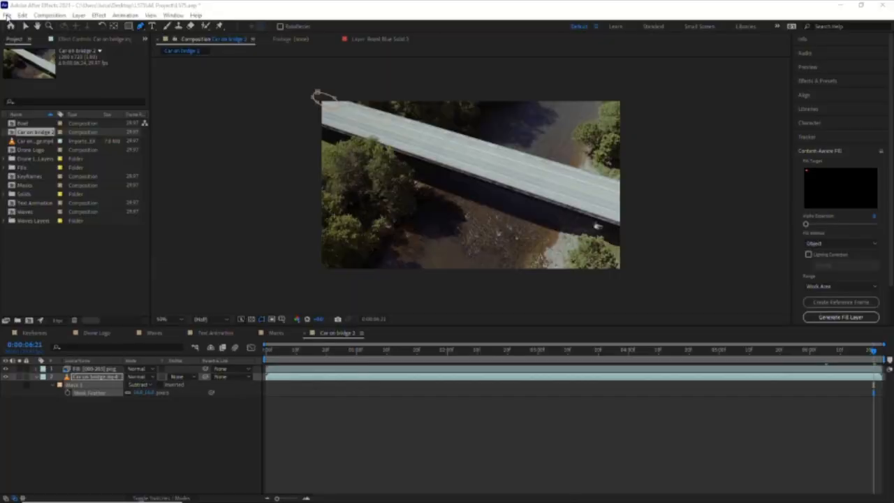
Step: Import branch stick.mp4 and create a new composition from the clip
left_click(6, 15)
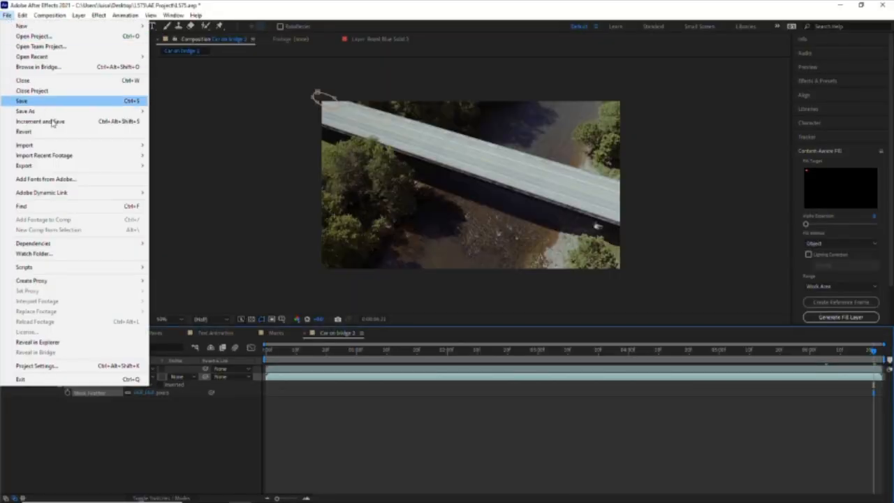
mouse_move(120, 149)
left_click(187, 146)
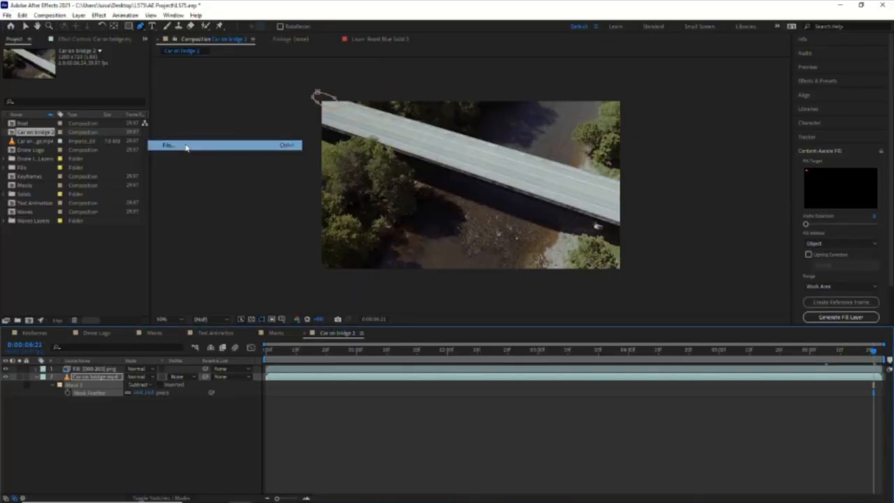
left_click(359, 118)
left_click(619, 430)
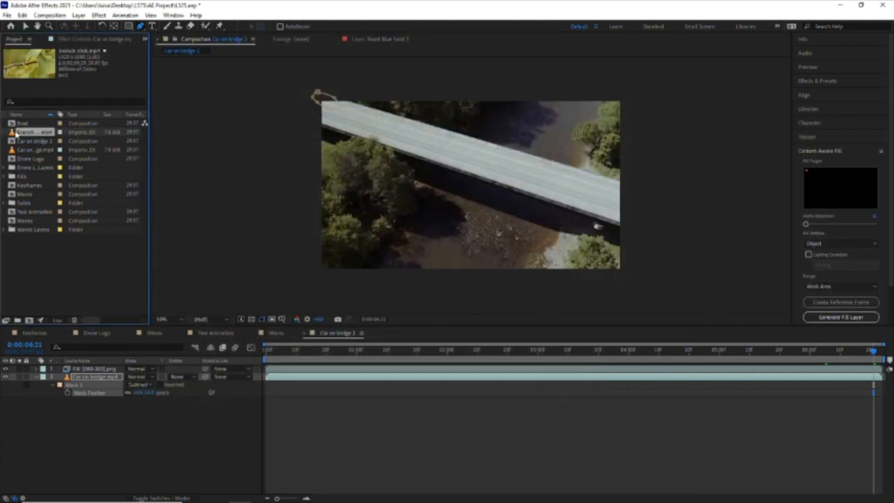
right_click(14, 131)
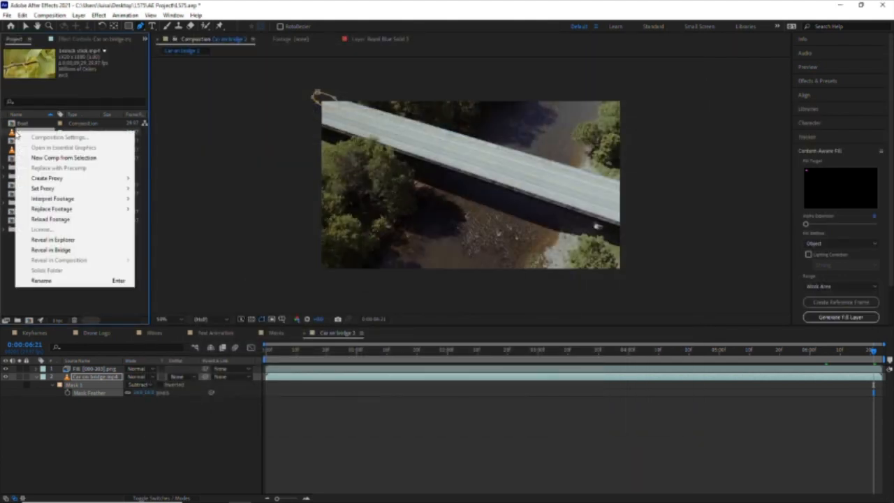
left_click(69, 158)
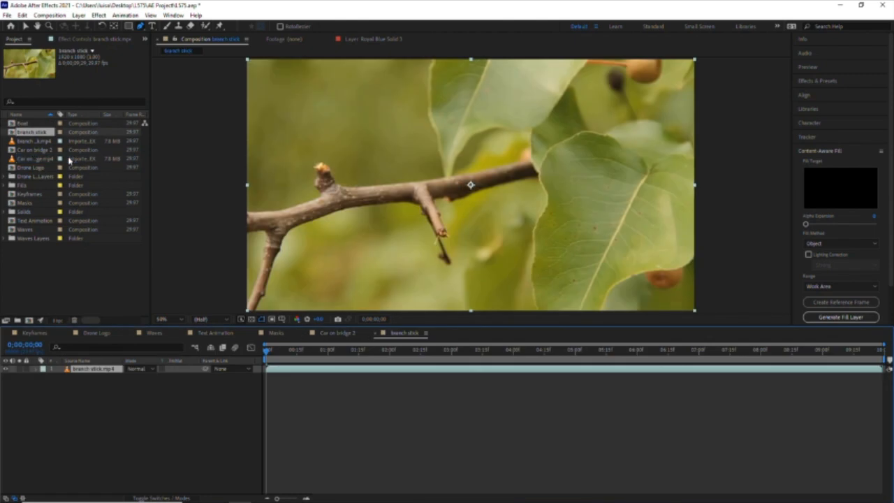
Step: Run Track Camera on the branch stick.mp4 layer to analyze its camera motion
right_click(84, 369)
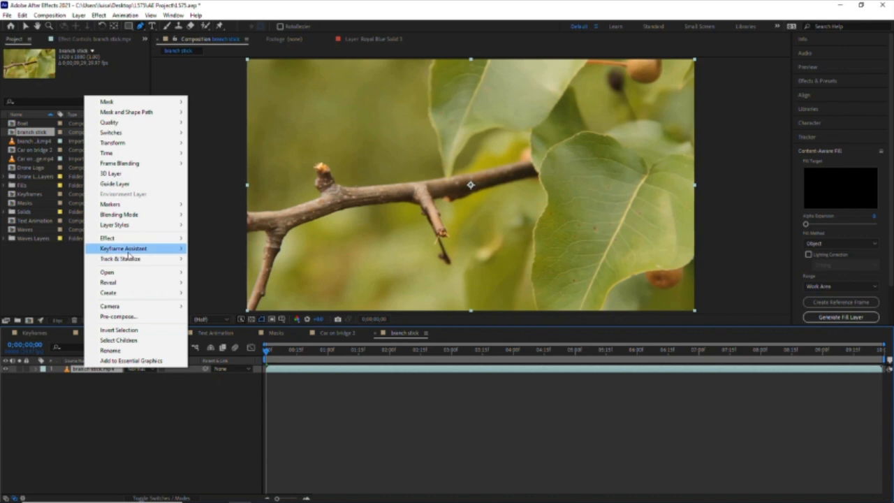
mouse_move(130, 260)
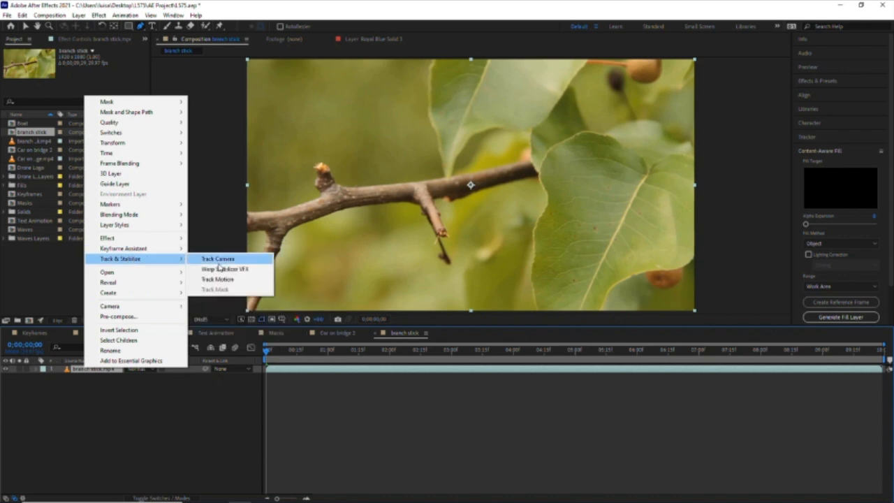
left_click(230, 260)
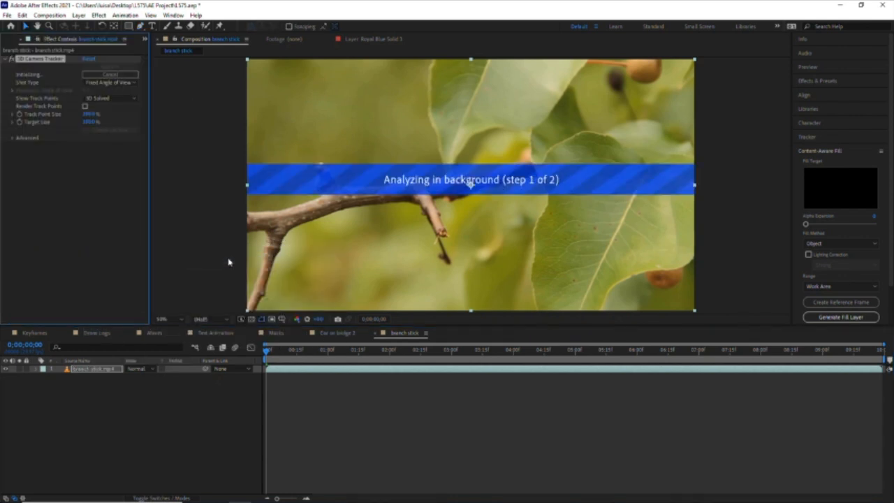
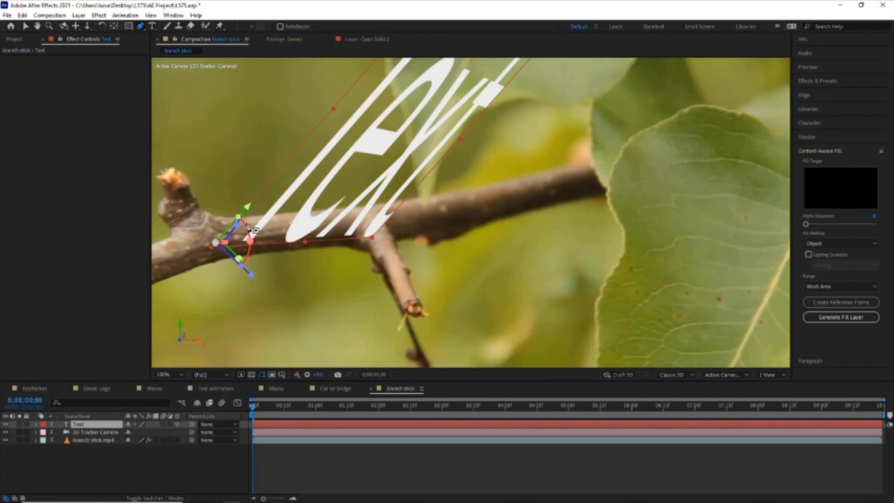
Step: Finish the mask path along the branch's upper edge on the Text layer and assign Mask 1 as the text's path
left_click(247, 217)
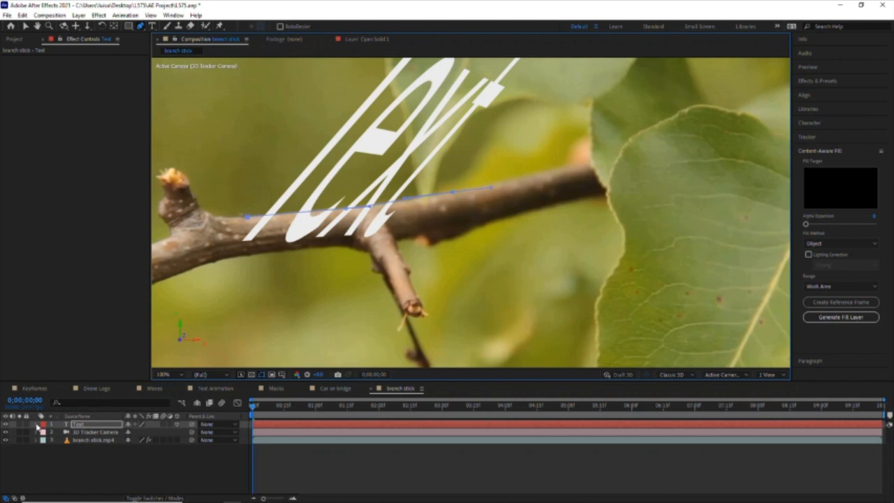
left_click(37, 424)
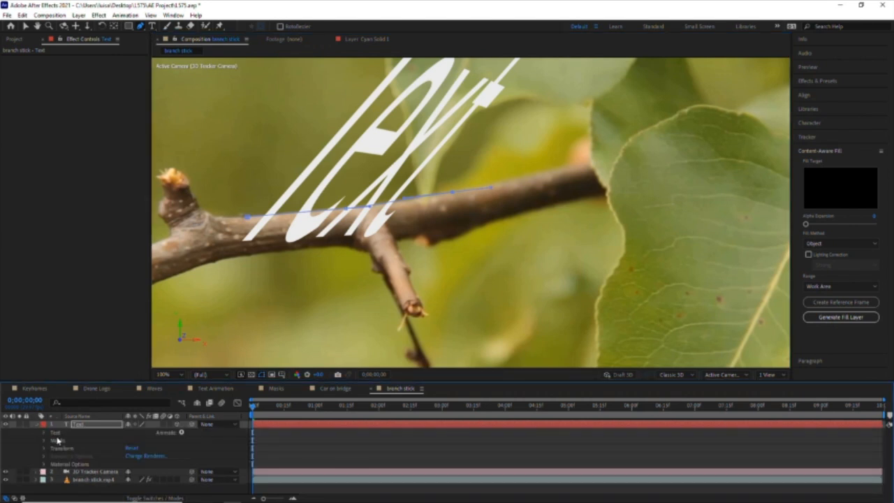
left_click(45, 432)
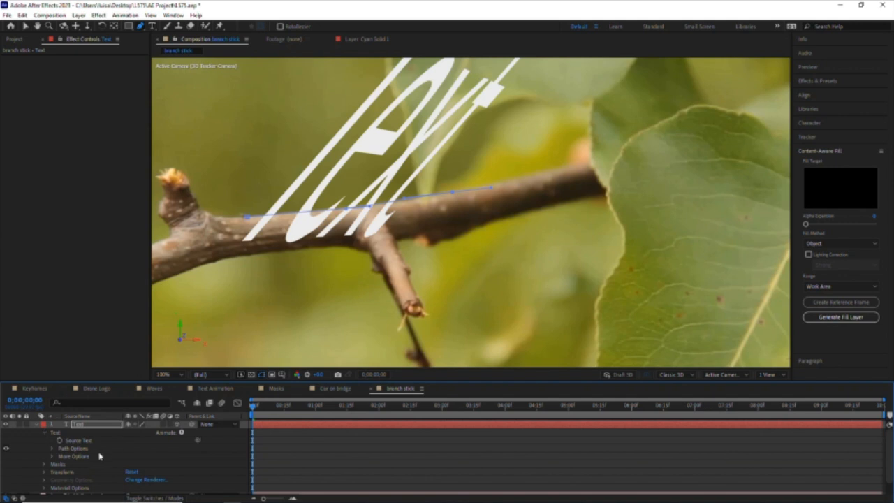
left_click(53, 449)
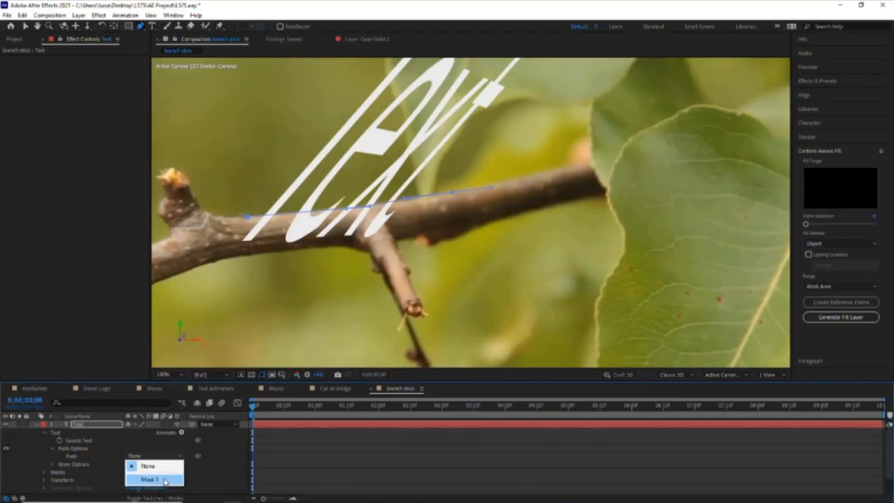
left_click(165, 482)
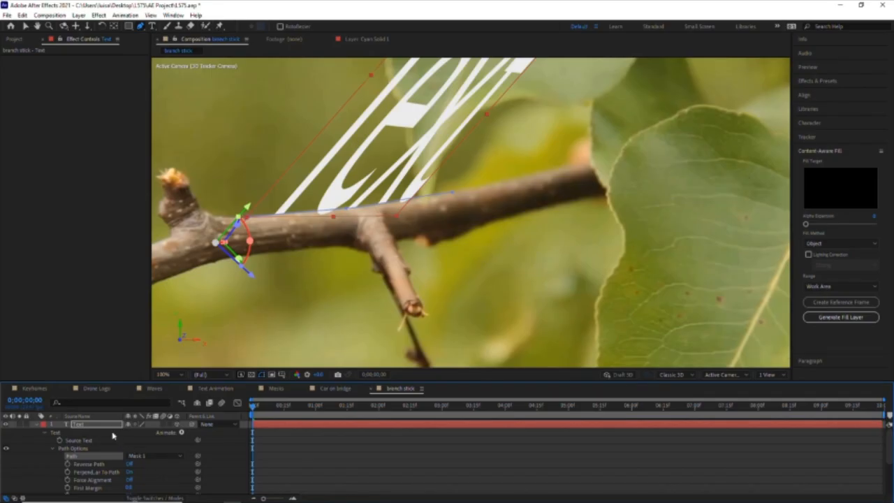
Step: Rotate the Text layer about its X axis so the letters stand upright on the branch
left_click(97, 425)
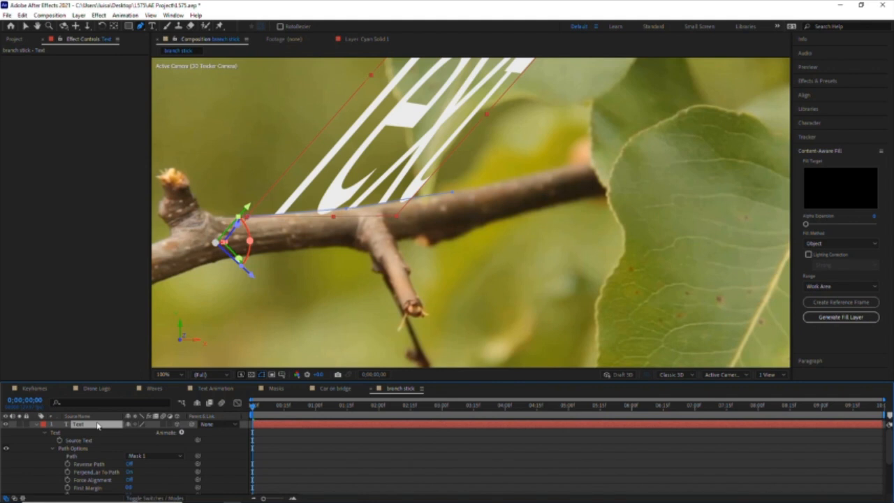
key("r")
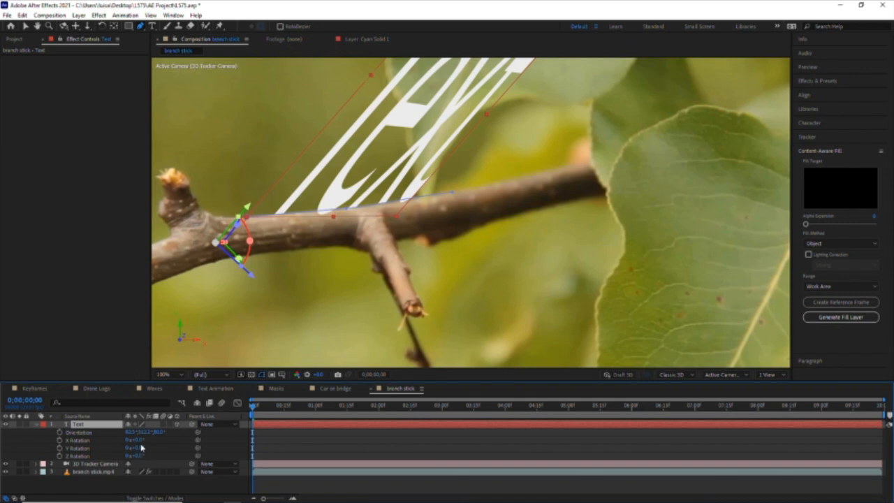
mouse_move(140, 441)
left_mouse_down()
mouse_move(115, 441)
mouse_move(123, 443)
left_mouse_up()
Step: Move the text's mask path down and adjust its end point to follow the branch's upper edge
left_click(25, 26)
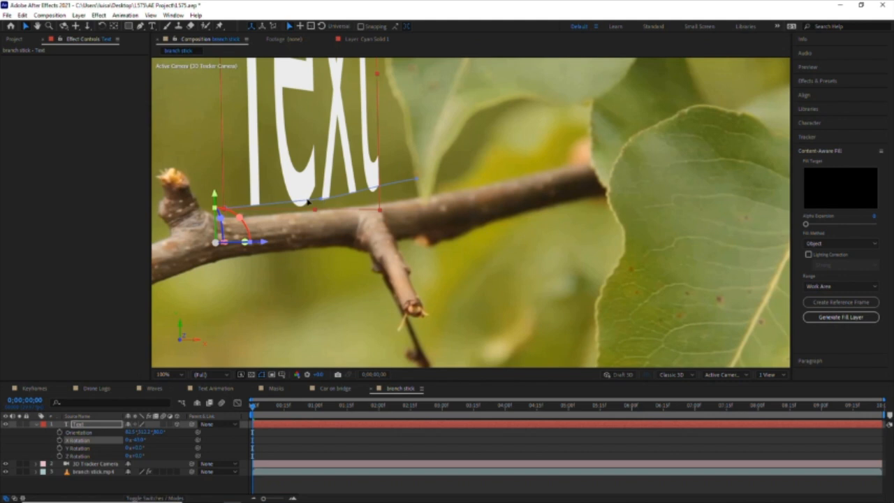
left_click(307, 201)
left_click_drag(321, 201, 323, 210)
left_click_drag(417, 180, 427, 199)
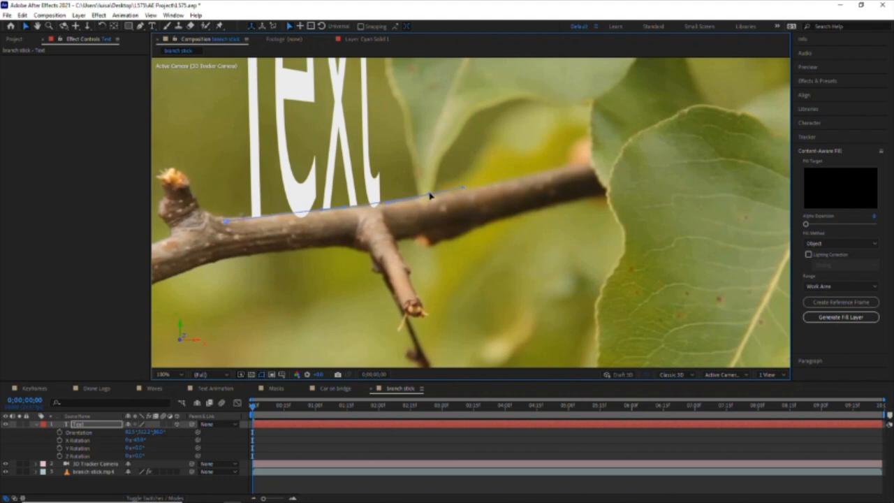
scroll(311, 289, "down", 4)
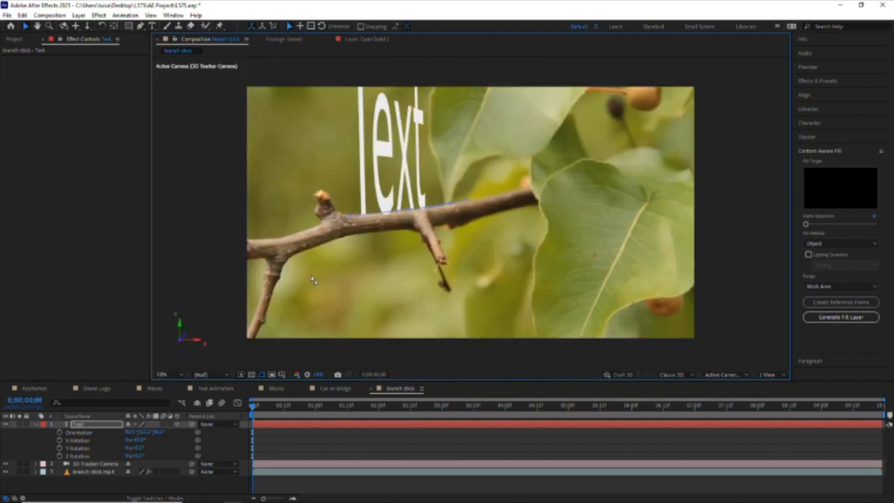
scroll(333, 284, "up", 2)
Step: Set the text's font size to 97 px and change its wording to "Branch Stick"
double_click(68, 425)
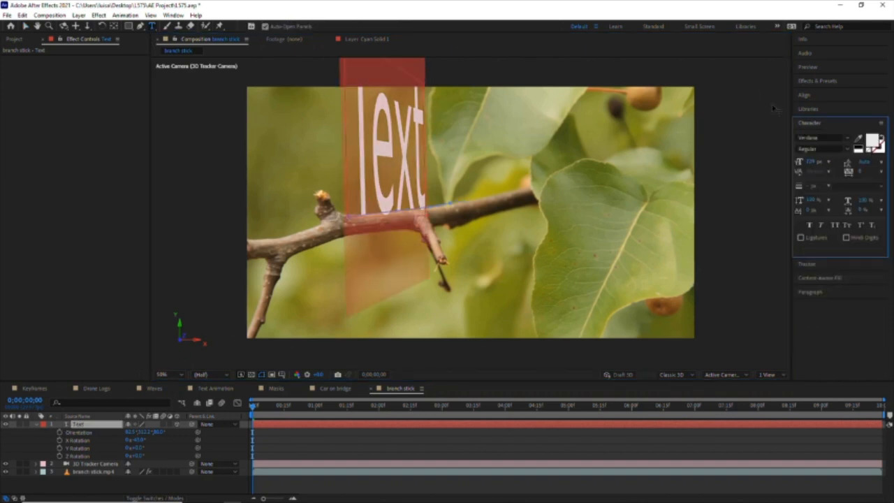
left_click_drag(813, 164, 753, 171)
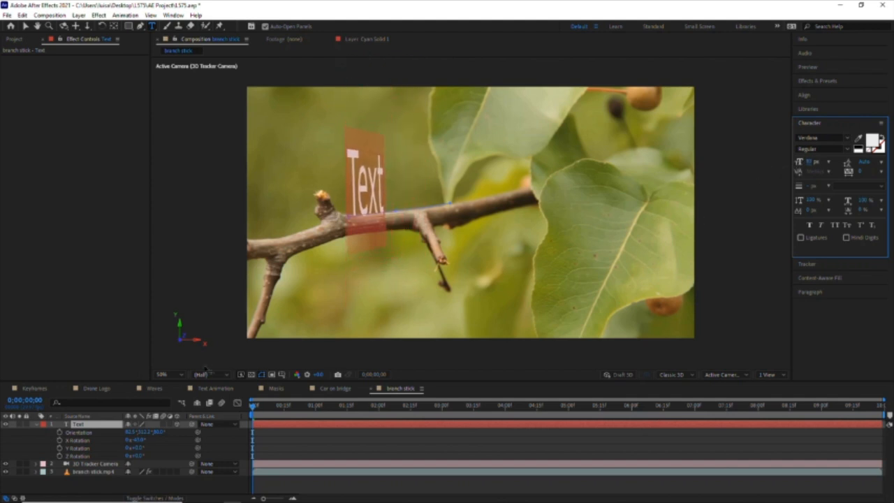
double_click(67, 425)
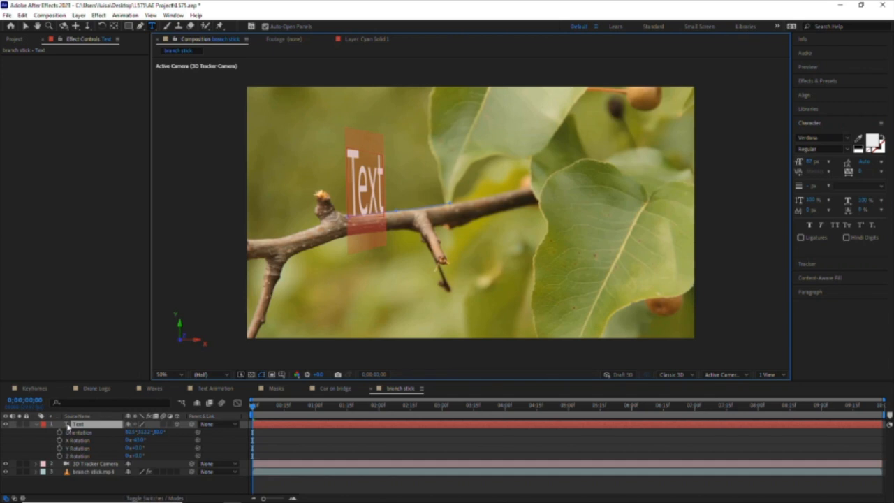
type("Branc")
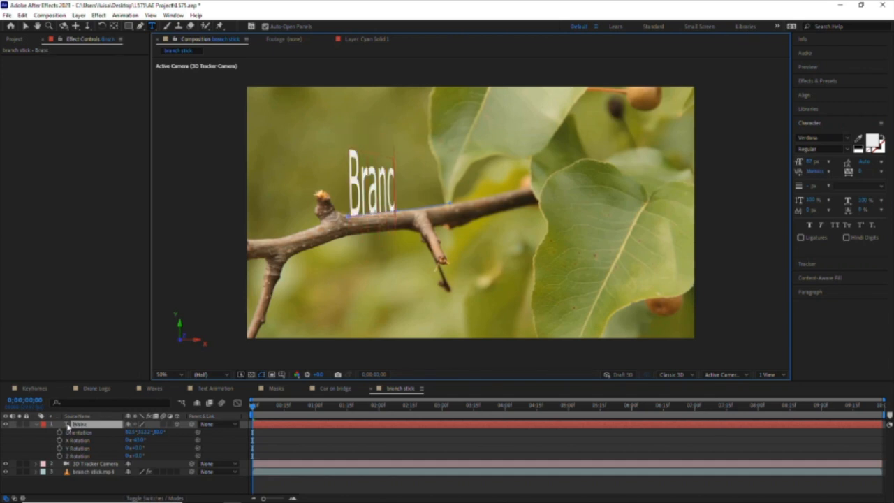
type("h Stick")
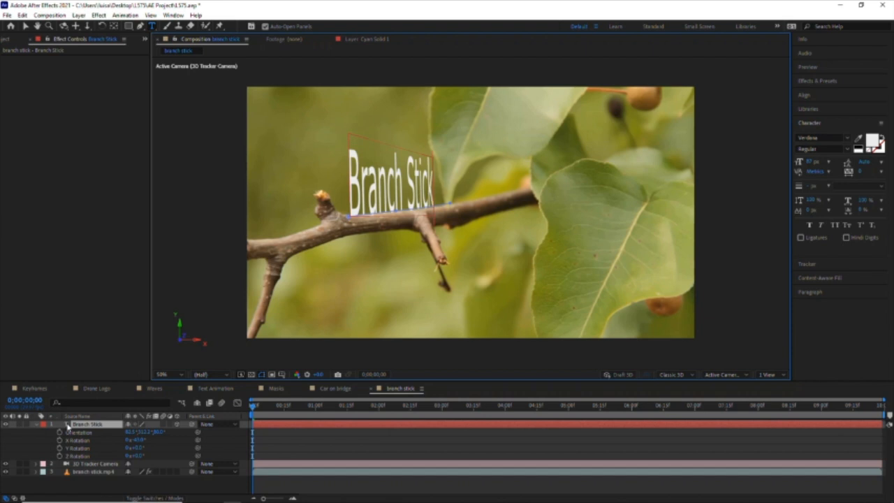
Step: Play back the branch composition to check that the text follows the camera motion
left_click(273, 412)
key("space")
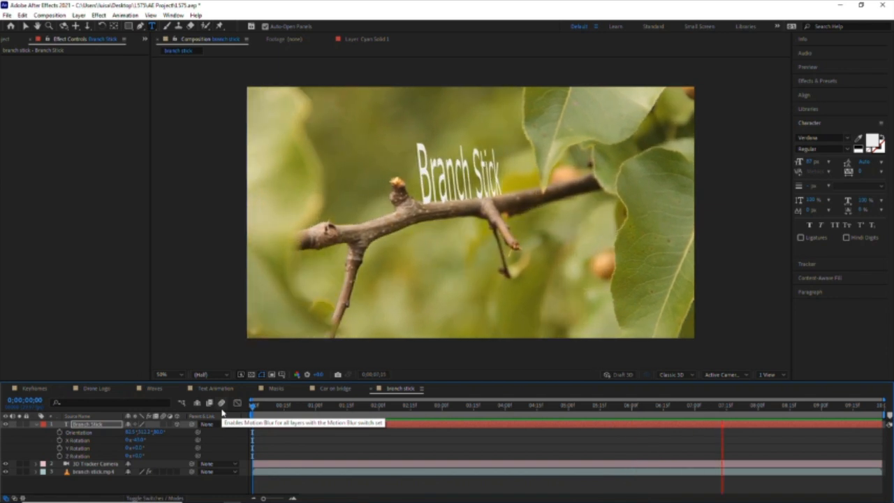
Step: Delete the Branch Stick text layer and the 3D Tracker Camera layer from the composition
key("space")
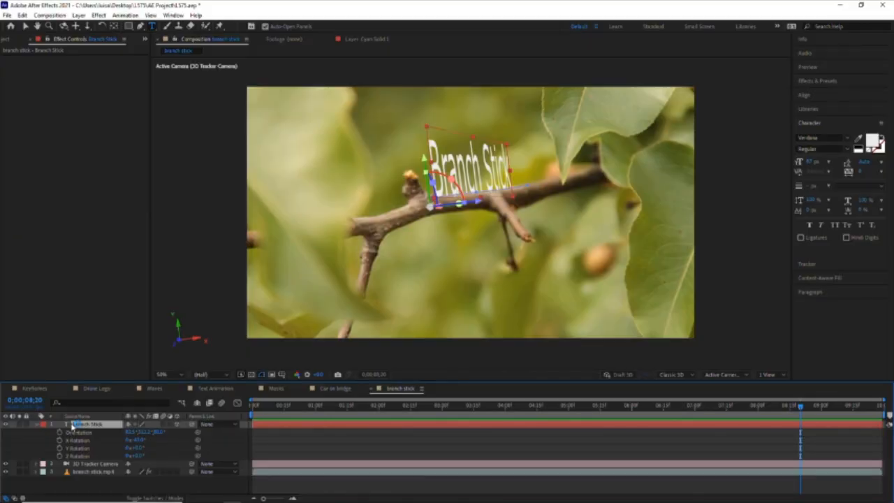
key("Delete")
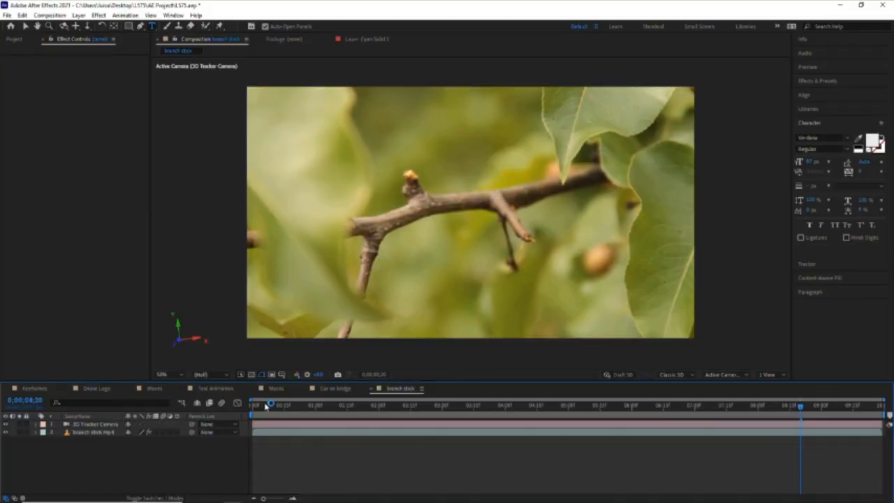
left_click_drag(264, 406, 253, 404)
left_click(91, 424)
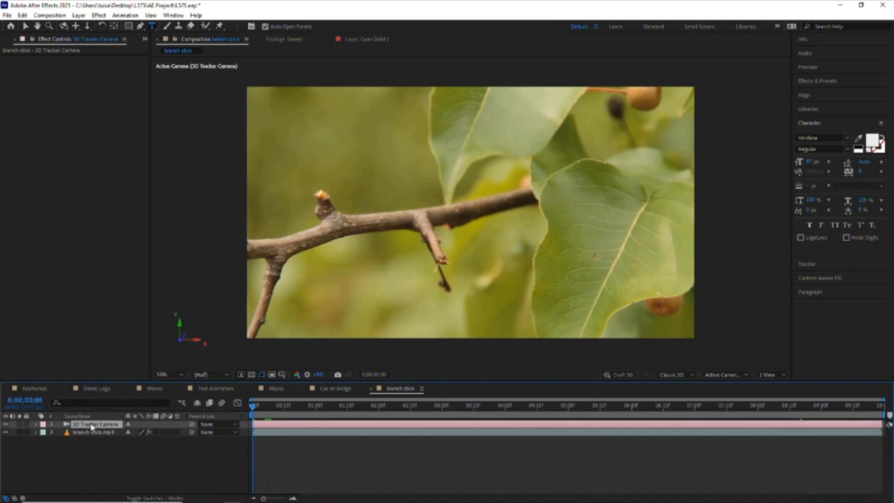
key("Delete")
Step: Create a solid and camera from the 3D Camera Tracker points on the branch beside the small bud in branch stick.mp4
left_click(91, 424)
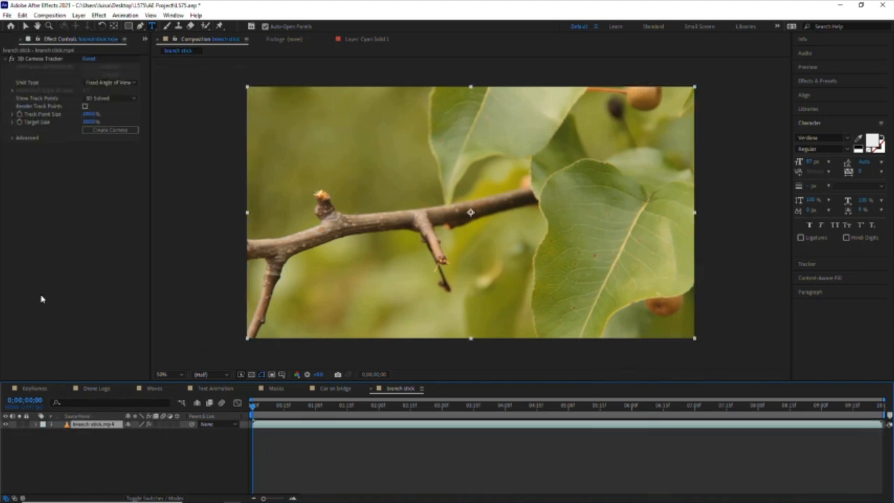
left_click(52, 59)
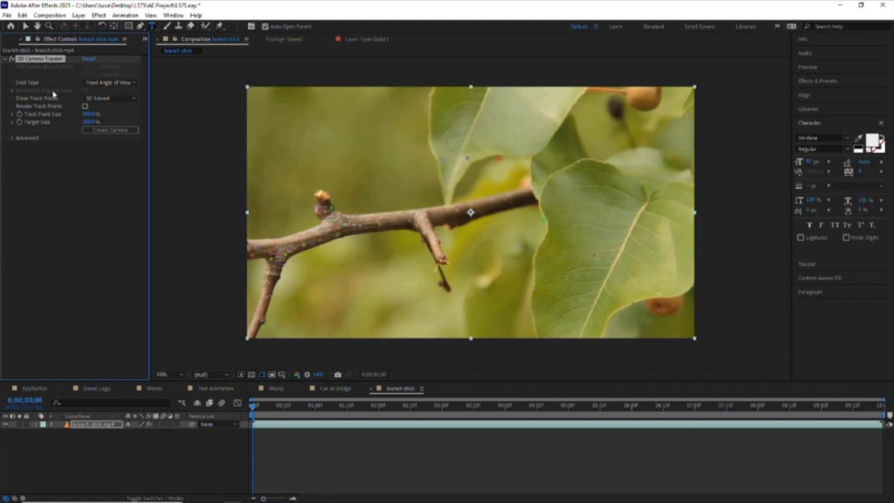
left_click(26, 26)
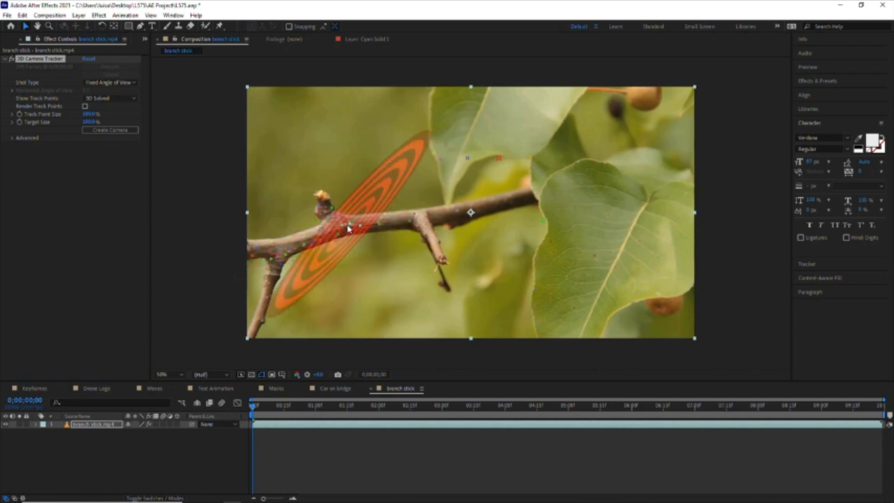
left_click(348, 228)
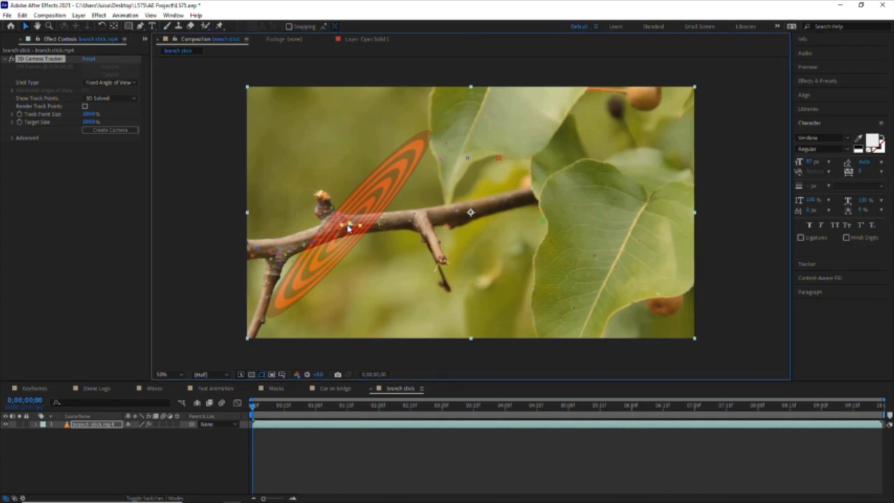
right_click(349, 224)
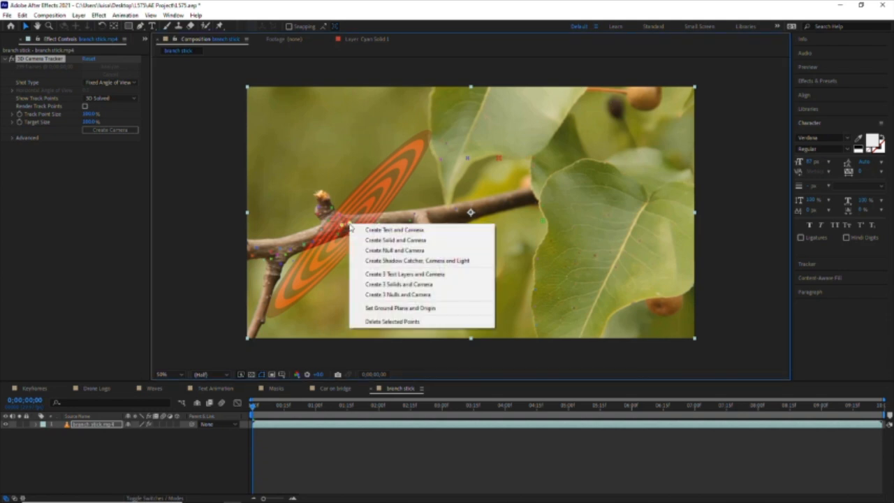
left_click(443, 241)
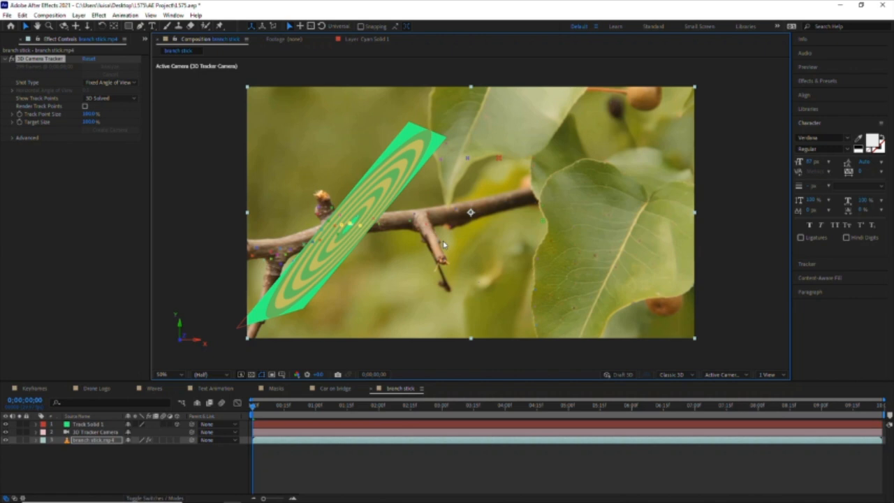
Step: Replace Track Solid 1 with the Boat/Waves.ai artwork and play back the tracked result
left_click(94, 426)
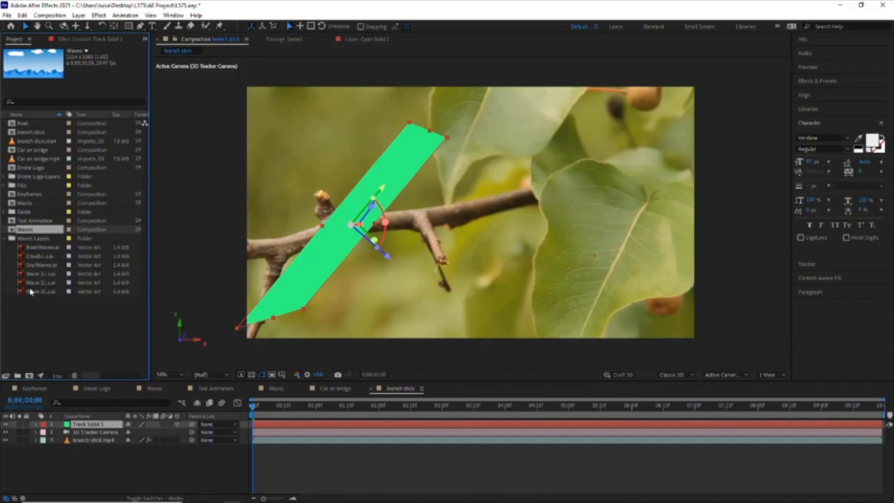
left_click(32, 248)
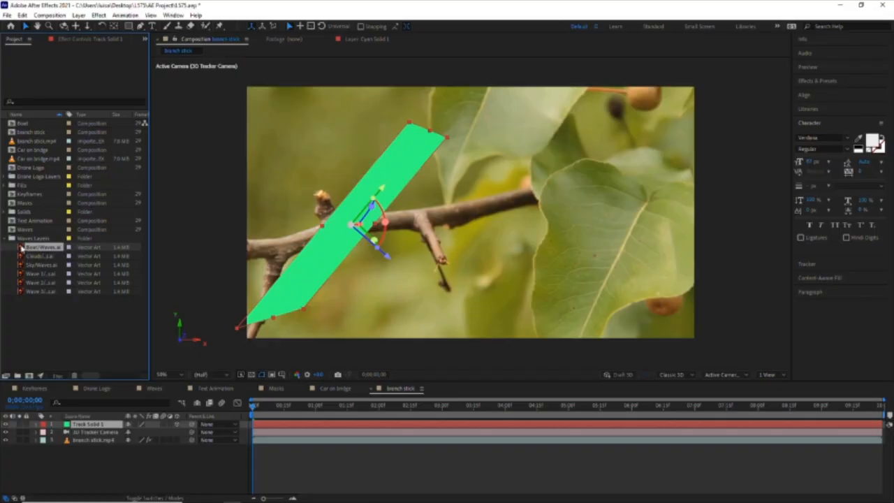
left_click_drag(20, 247, 93, 426)
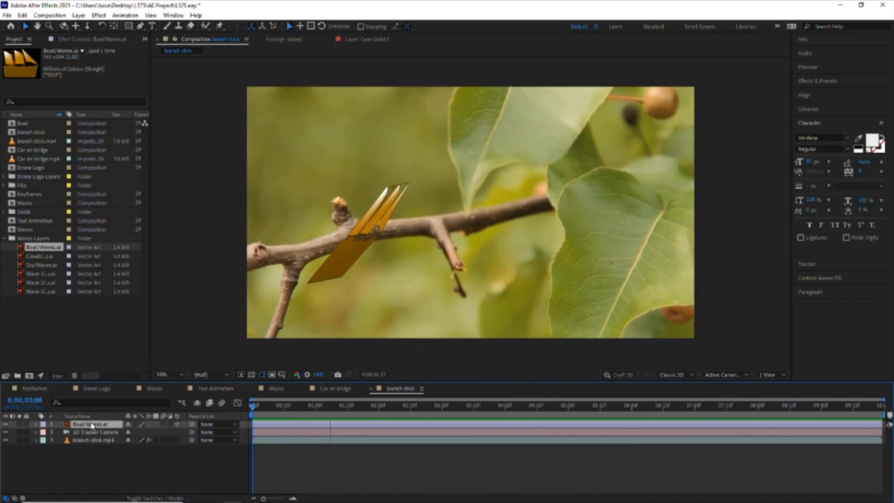
key("space")
key("Home")
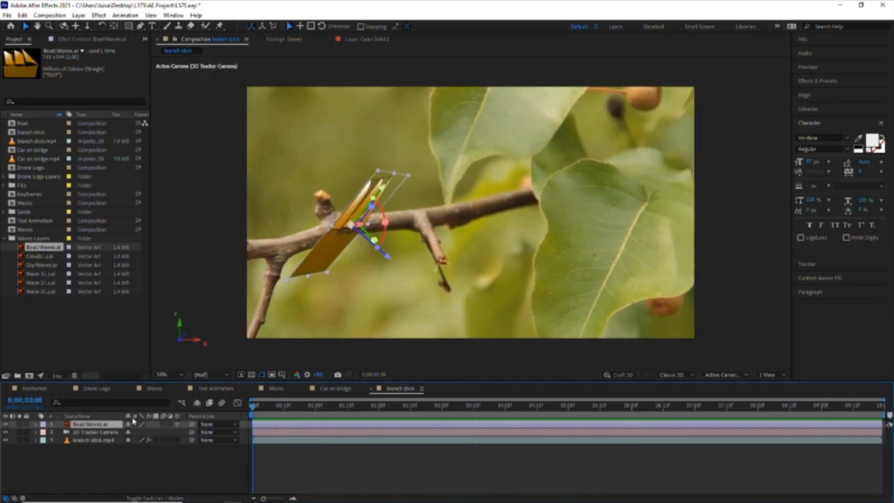
Step: Rotate the Boat/Waves.ai layer so the boat stands upright facing the camera, and scale it down to fit on the branch
key("r")
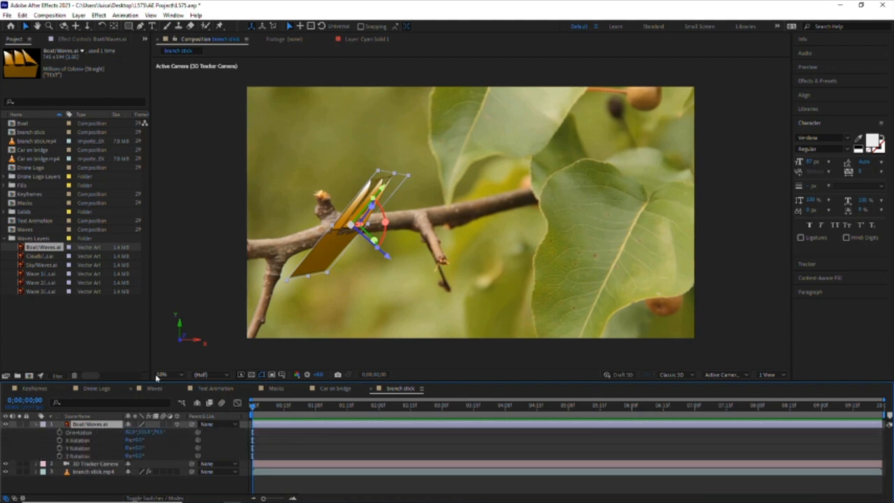
mouse_move(132, 440)
left_mouse_down()
mouse_move(155, 442)
mouse_move(130, 445)
mouse_move(155, 454)
mouse_move(134, 456)
left_mouse_up()
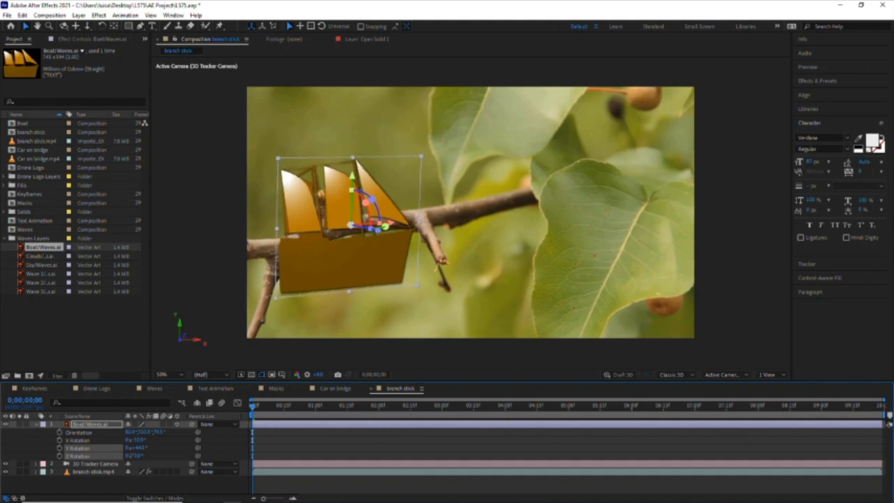
left_click(99, 425)
key("s")
left_click_drag(137, 432, 113, 432)
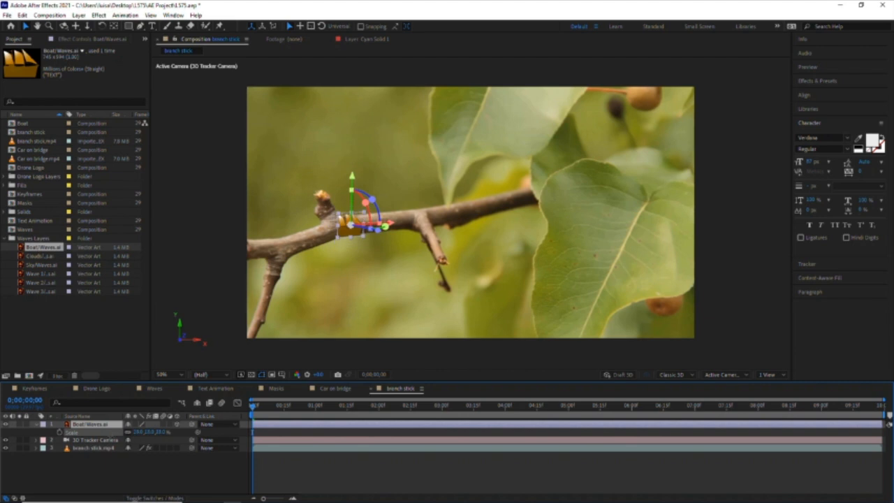
left_click(317, 483)
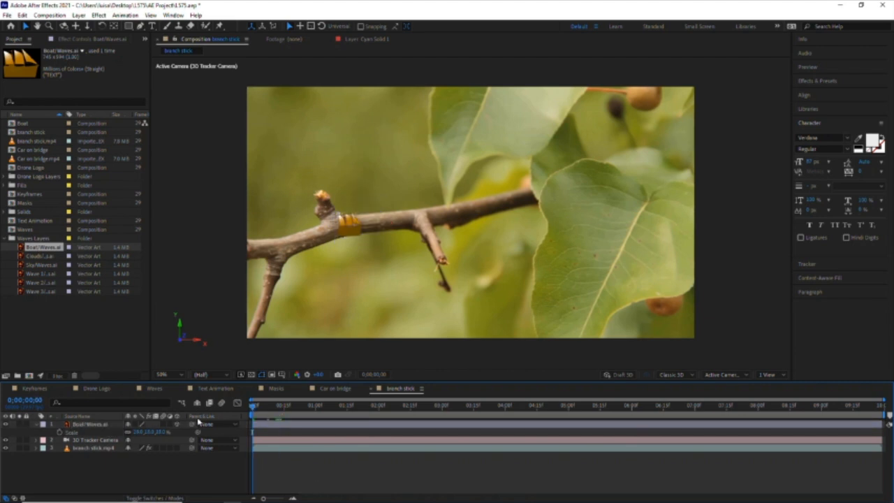
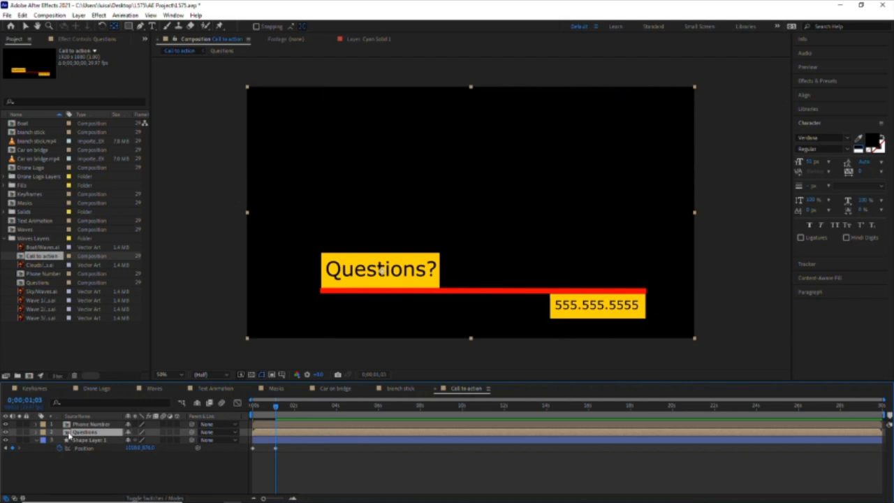
Step: Duplicate the Questions and Phone Number layers in the Call to action composition
key("ctrl+d")
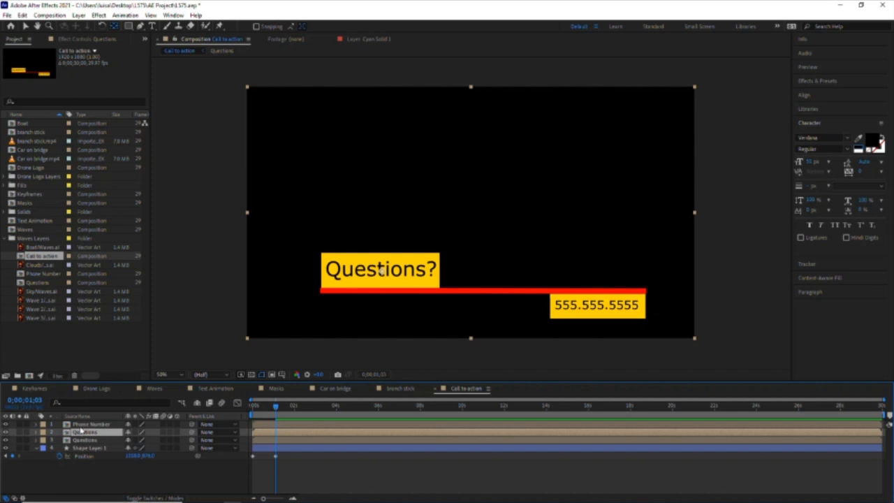
left_click(85, 424)
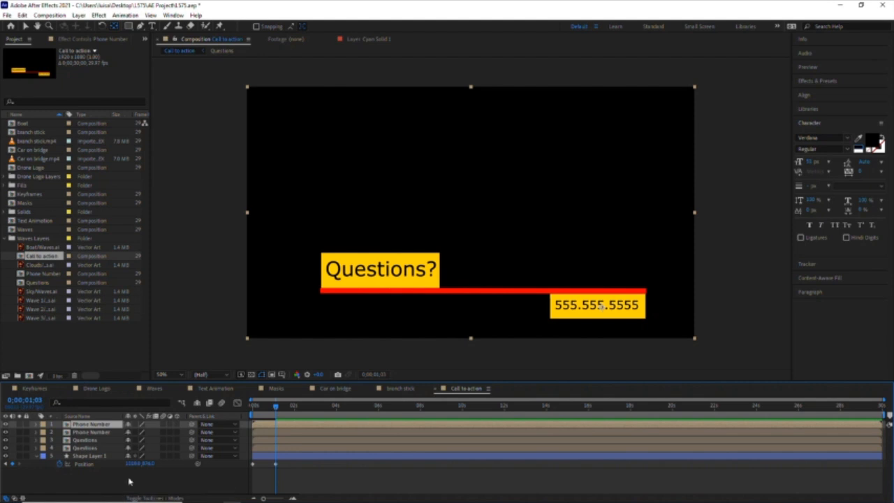
Step: Set the lower Phone Number and lower Questions layers to Alpha Matte, each using its duplicate directly above
left_click(148, 498)
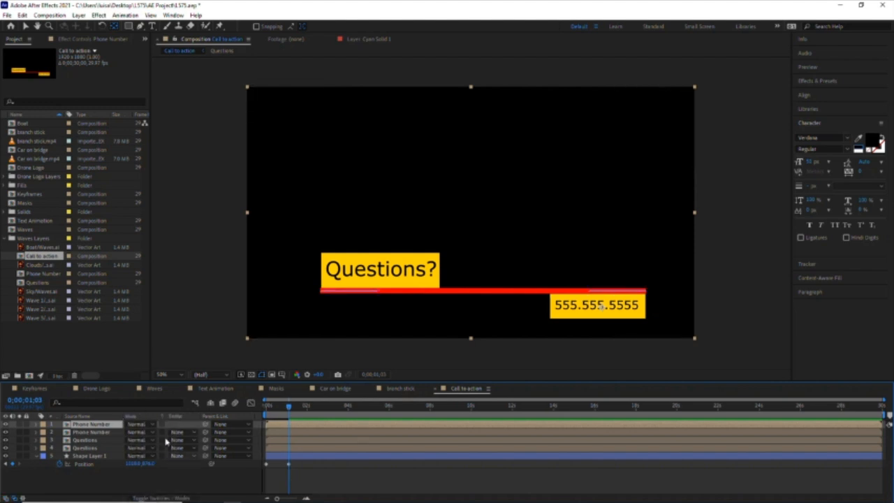
left_click(96, 433)
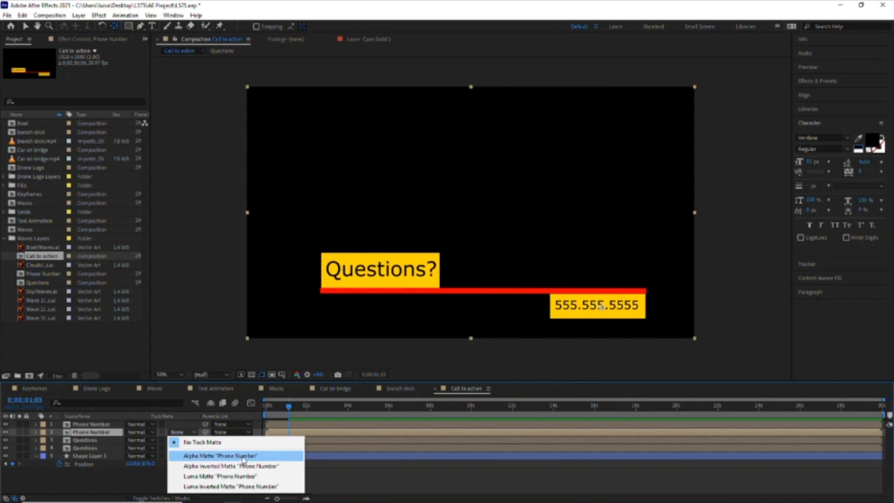
left_click(243, 457)
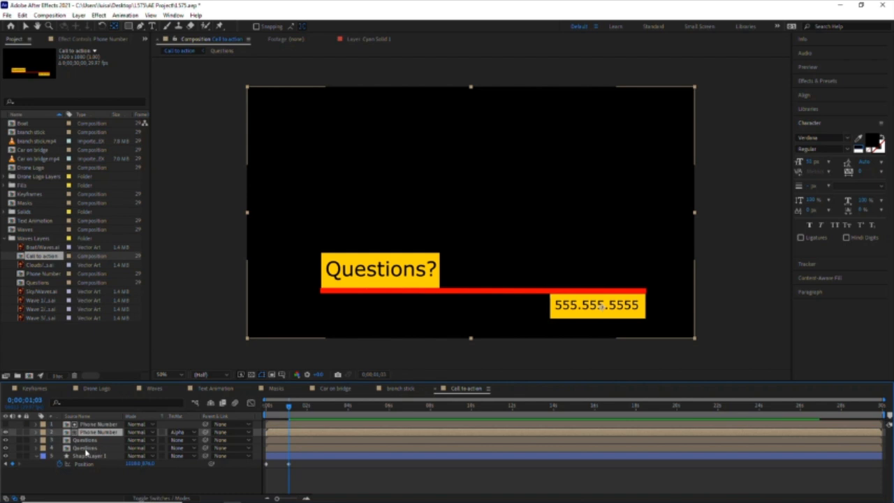
left_click(187, 449)
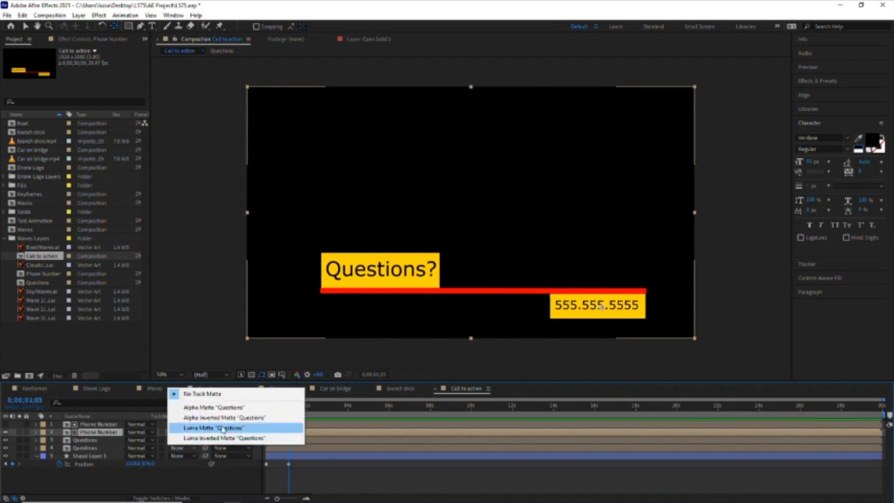
left_click(235, 409)
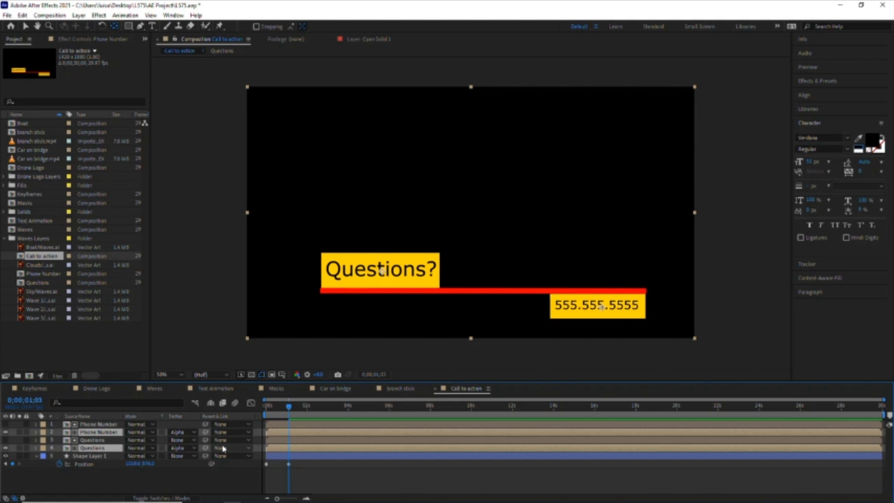
Step: Keyframe the matted Questions layer's position at 0;00;01;03 and move it below the red line to Y 943
key("p")
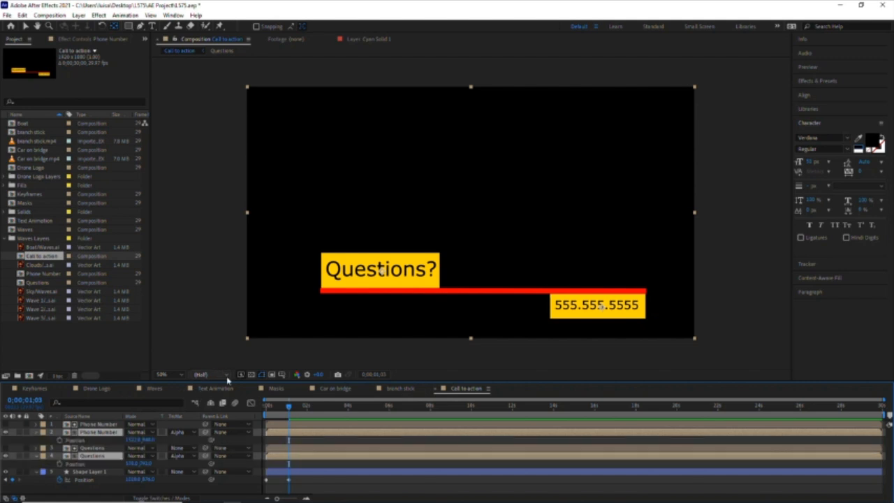
left_click_drag(231, 380, 230, 324)
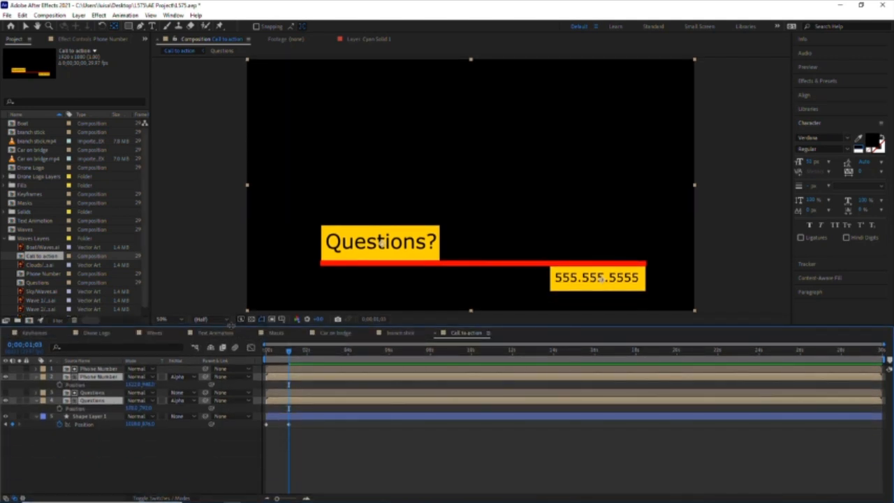
left_click(185, 452)
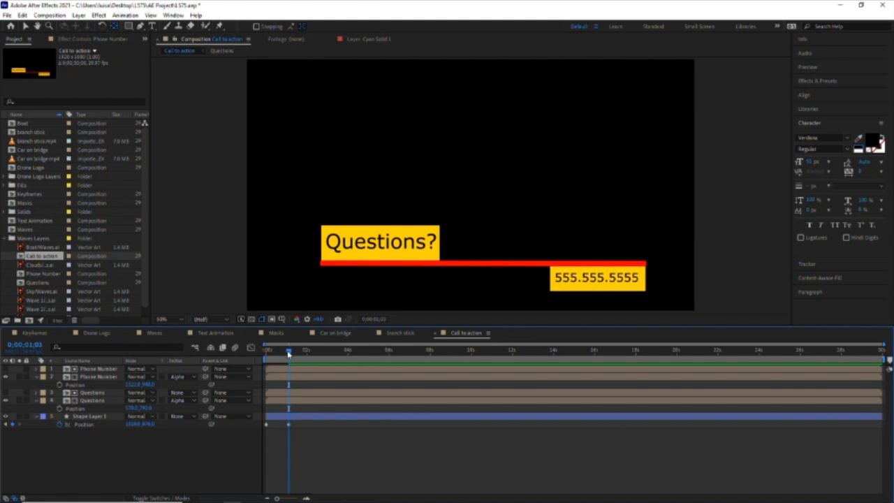
left_click(63, 409)
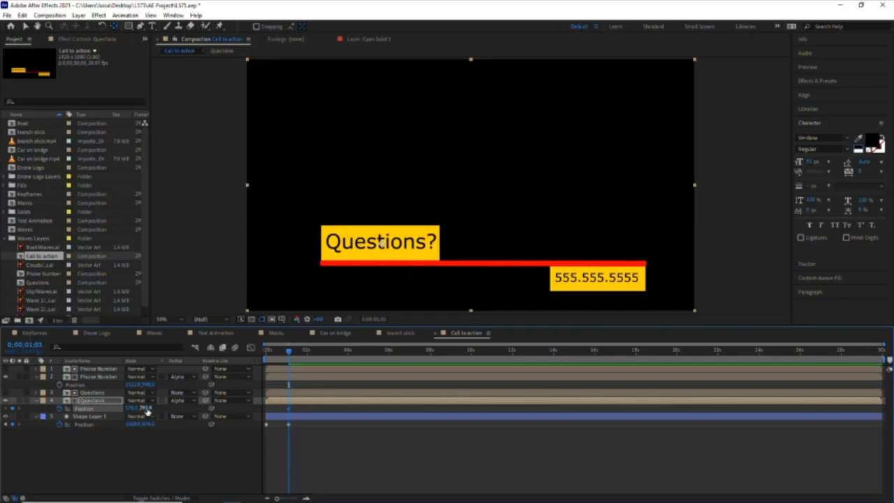
left_click_drag(380, 242, 382, 265)
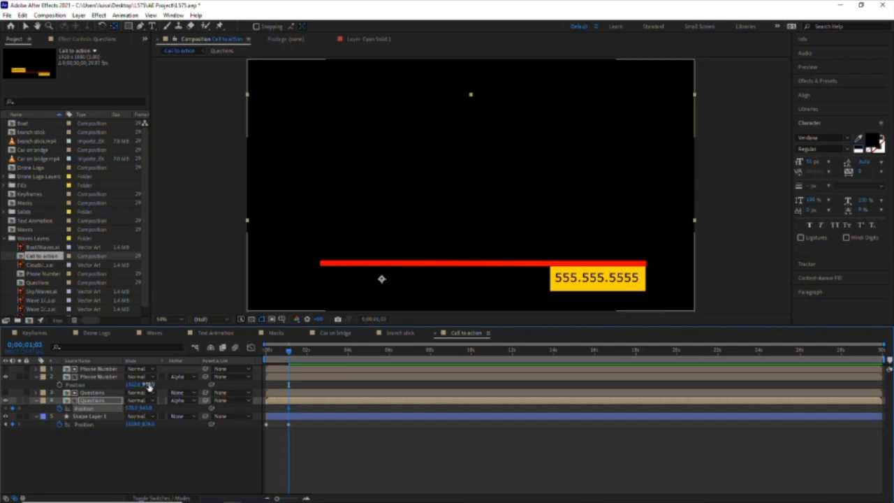
Step: Raise the matted Phone Number layer above the red line to Y 817 and keyframe its position at 0;00;01;03
left_click_drag(148, 384, 100, 383)
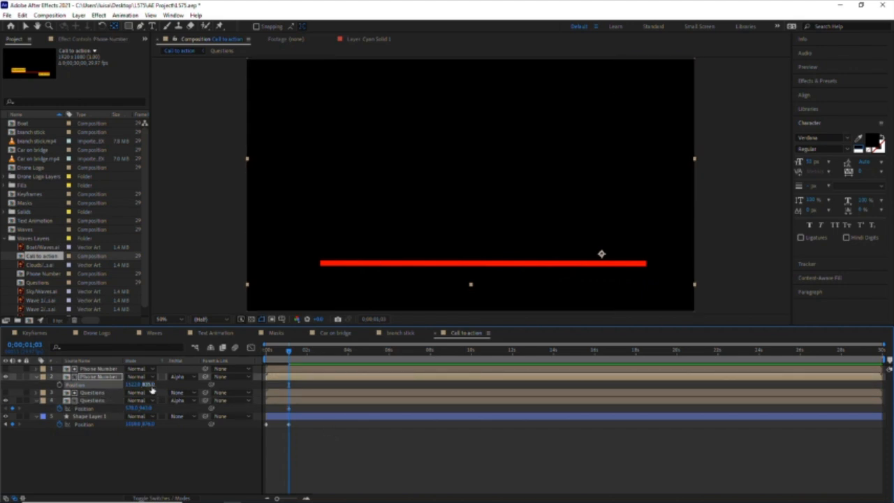
left_click_drag(148, 385, 139, 384)
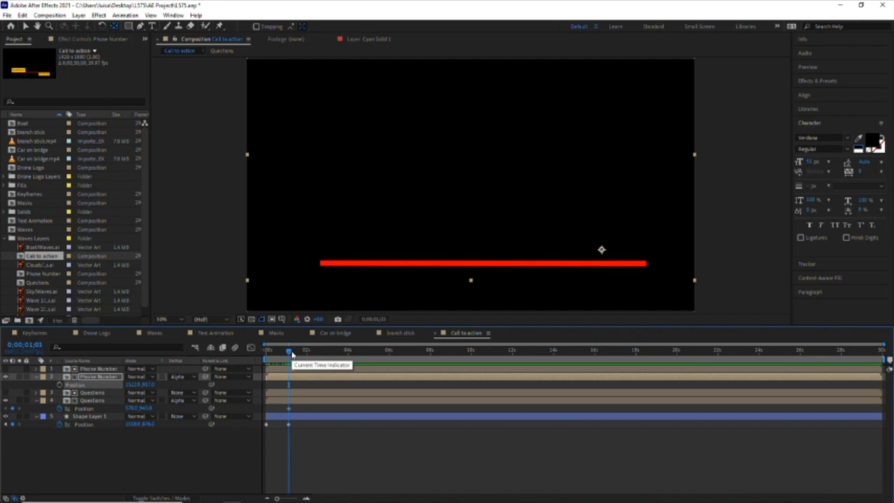
left_click(60, 385)
Step: At 0;00;02;10, keyframe the matted Phone Number layer at Y 943 and the matted Questions layer at Y 797
left_click(314, 352)
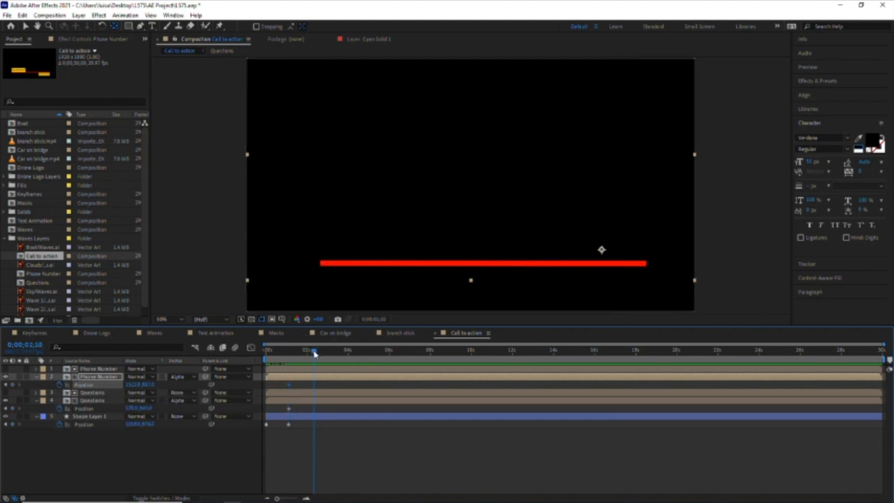
left_click_drag(149, 385, 201, 393)
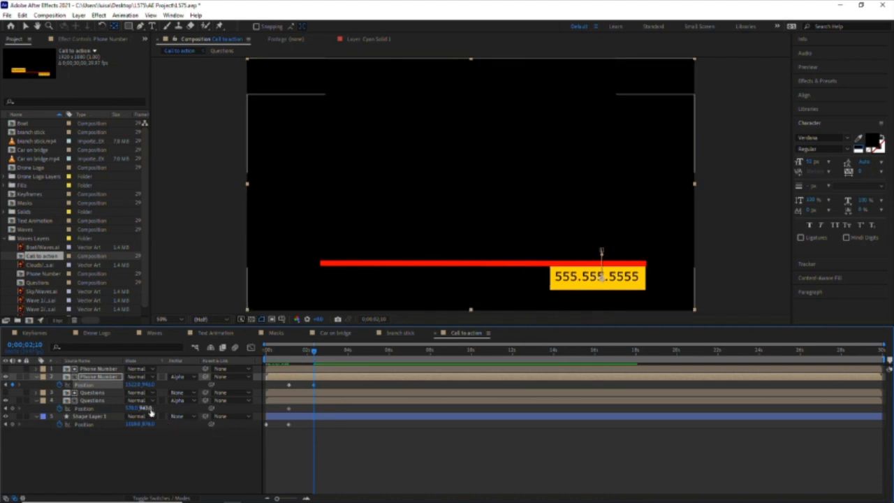
left_click_drag(148, 409, 76, 415)
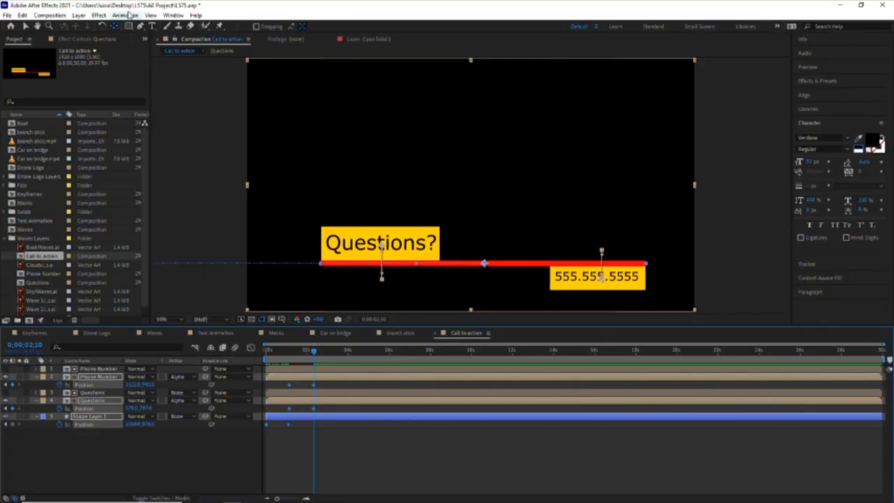
Step: Apply Easy Ease to the selected position keyframes and delay the matted Phone Number layer's two keyframes to start at about 0;00;02;10
left_click(125, 14)
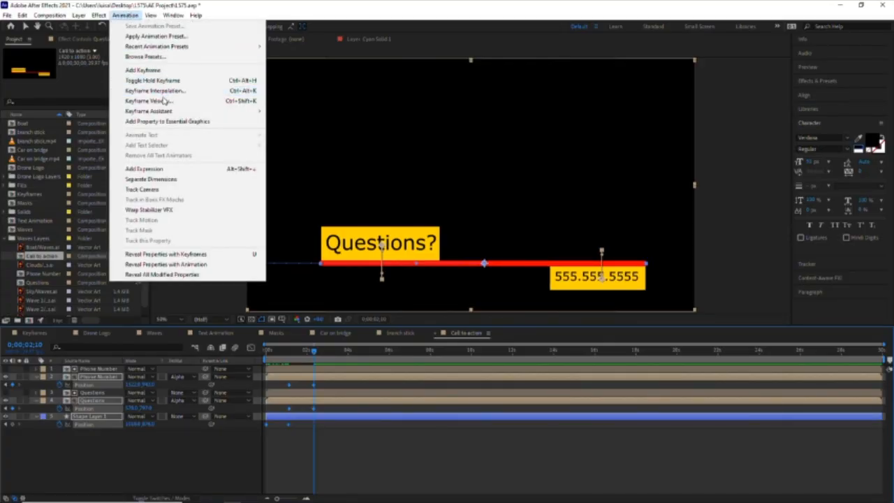
mouse_move(169, 111)
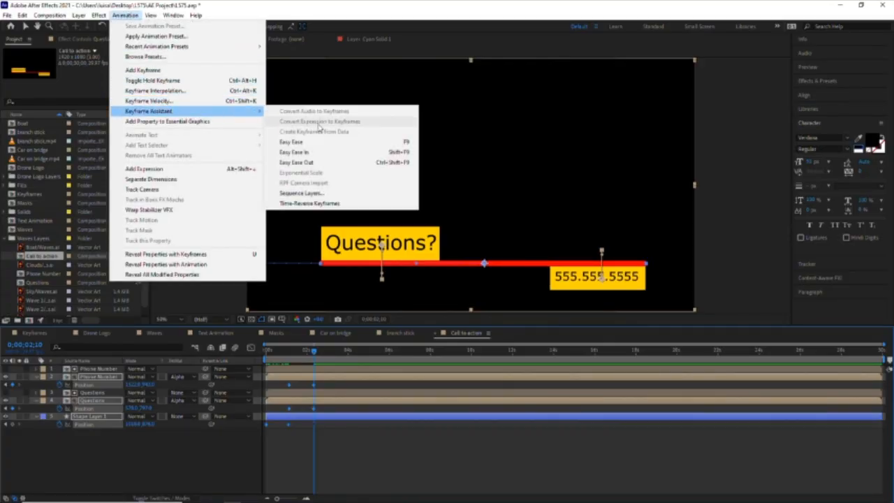
left_click(293, 142)
left_click(405, 487)
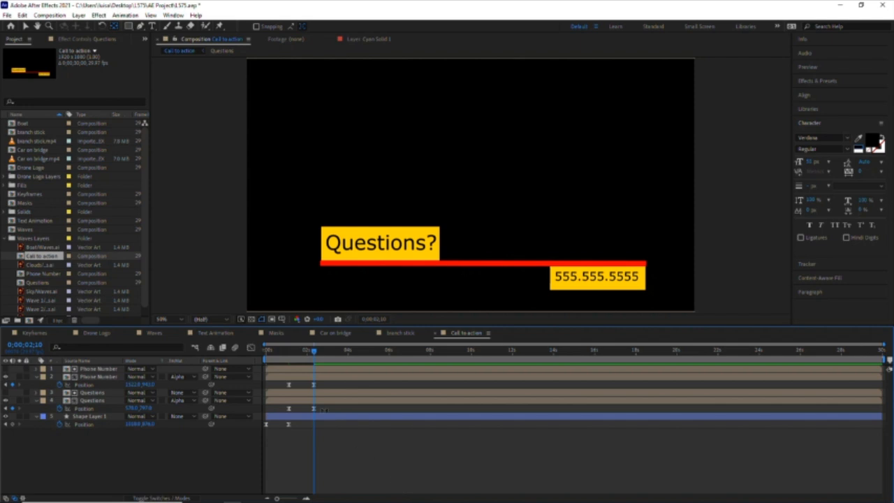
left_click_drag(281, 382, 316, 391)
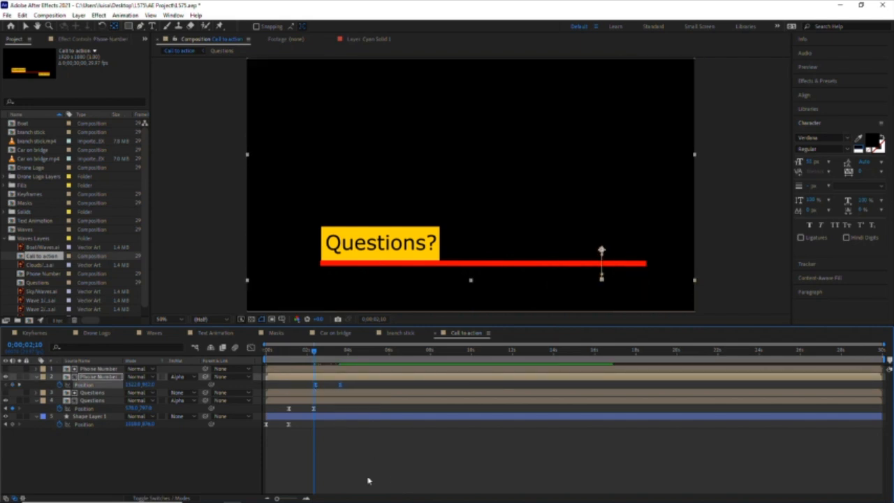
left_click(347, 447)
Step: Preview the call-to-action animation from the start, and open the Waves composition
left_click_drag(286, 352, 233, 357)
key("space")
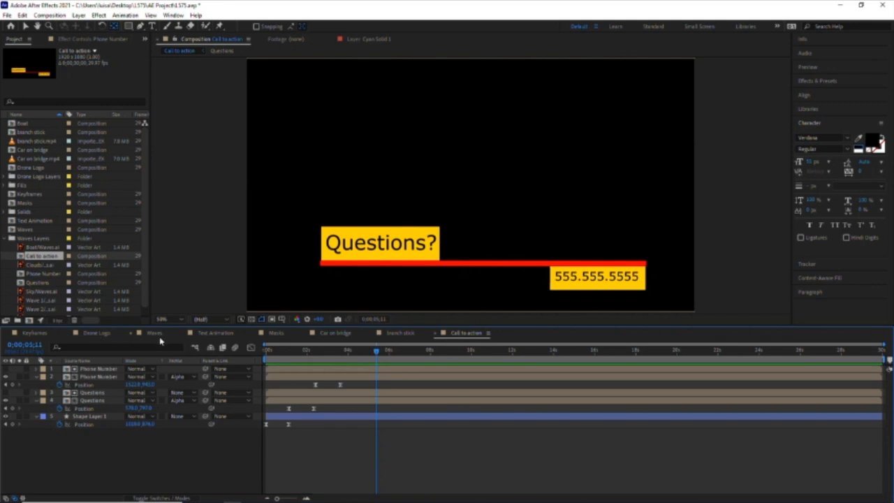
left_click(155, 333)
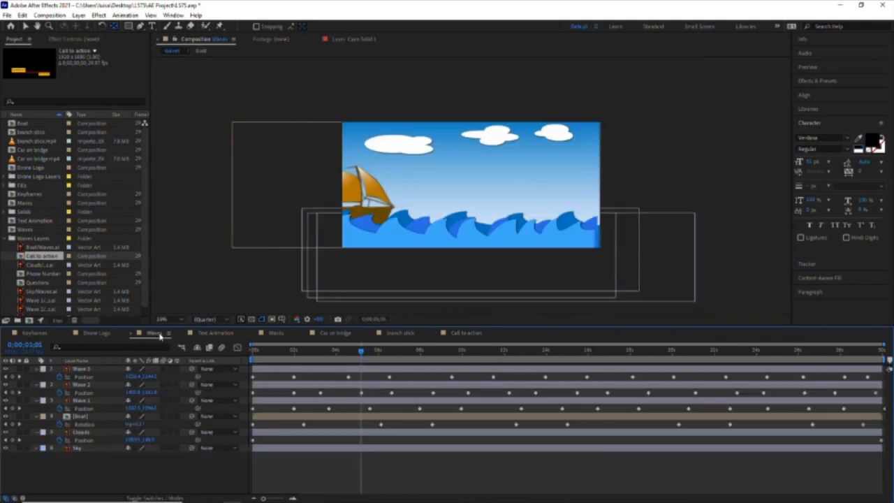
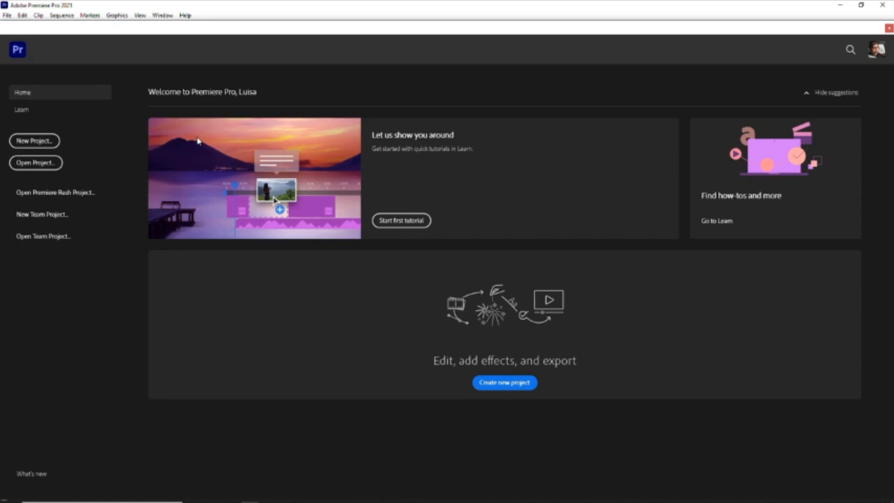
Step: Switch to Premiere Pro and start a new project located in a new folder named Premiere Pro Project inside L575
left_click(510, 383)
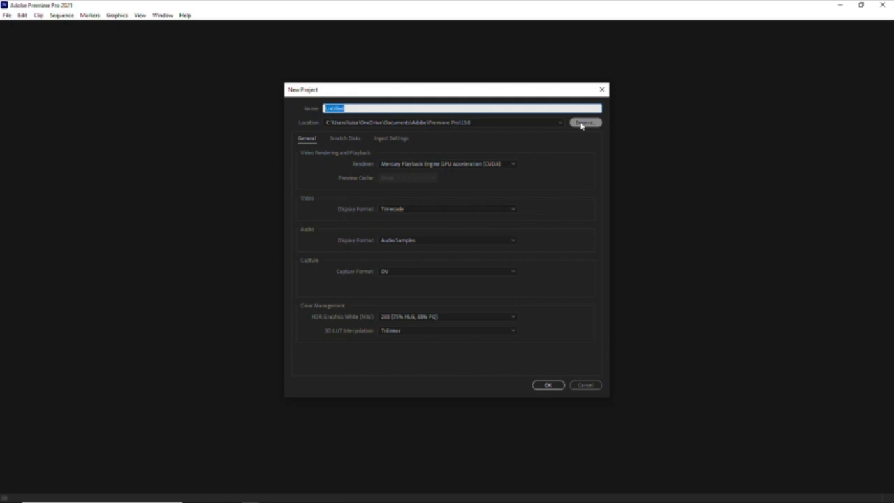
left_click(585, 123)
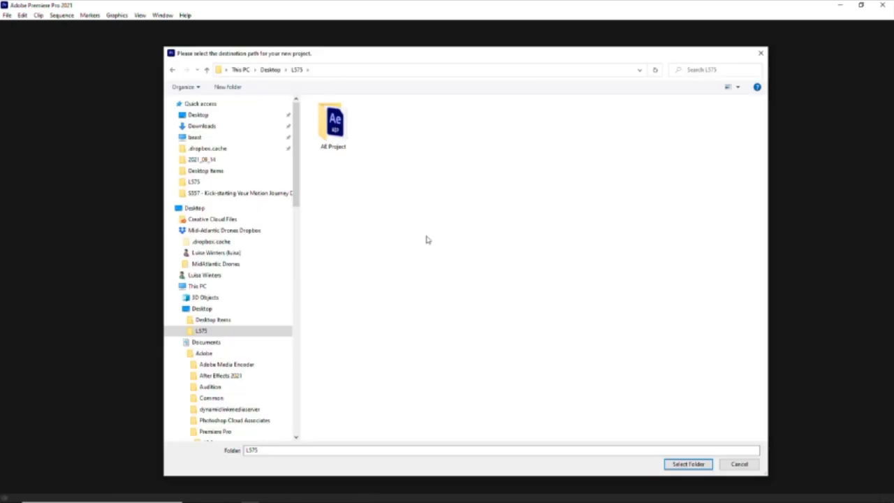
key("ctrl+shift+n")
type("Premiere Pro Project")
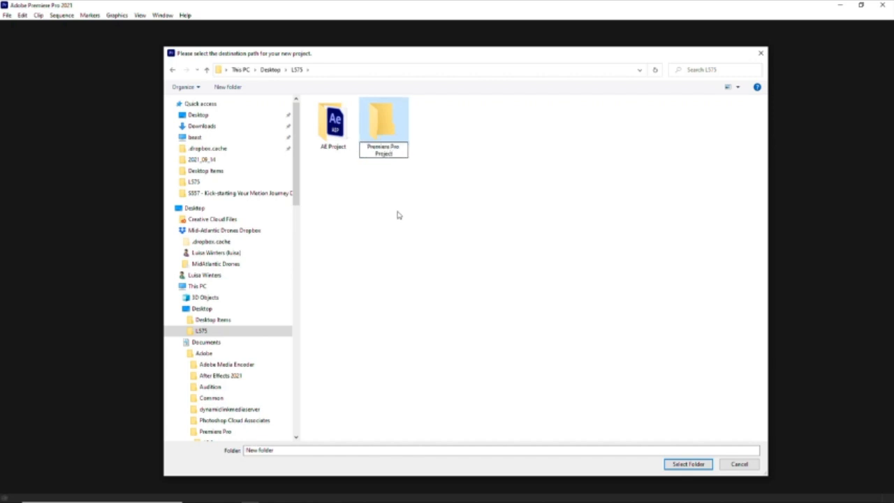
left_click(381, 128)
double_click(380, 128)
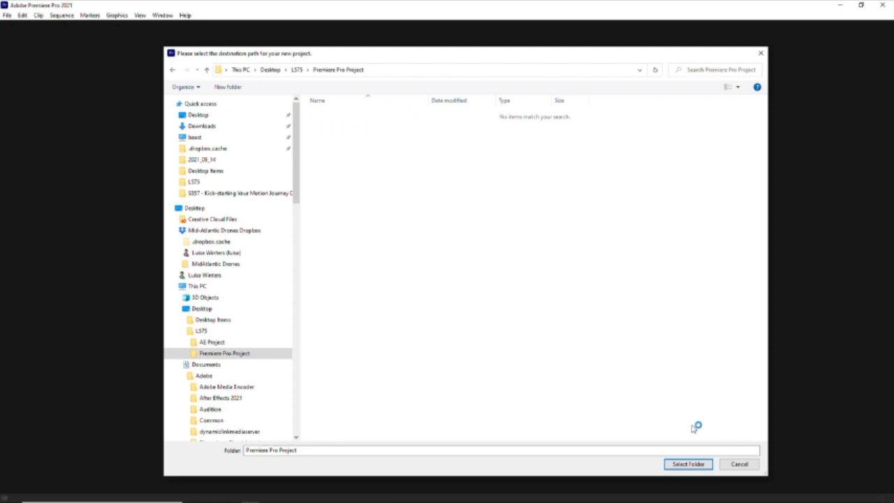
left_click(688, 463)
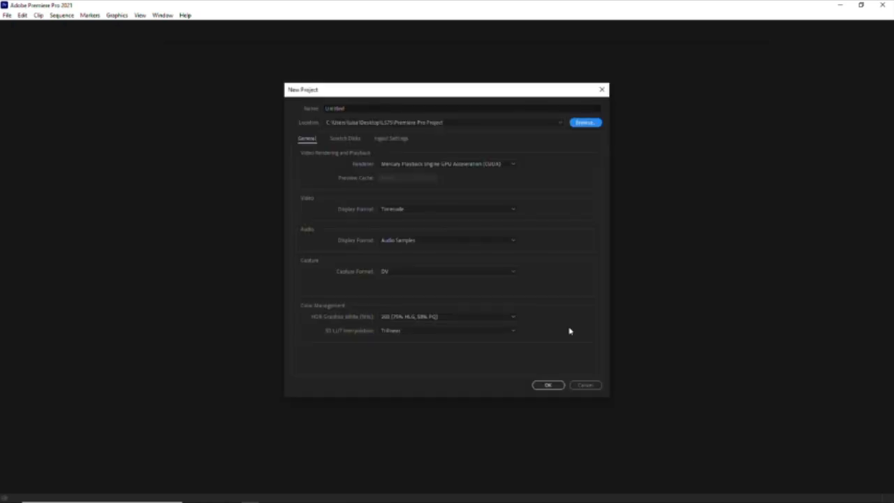
Step: Name the new project Export and create it
left_click(335, 109)
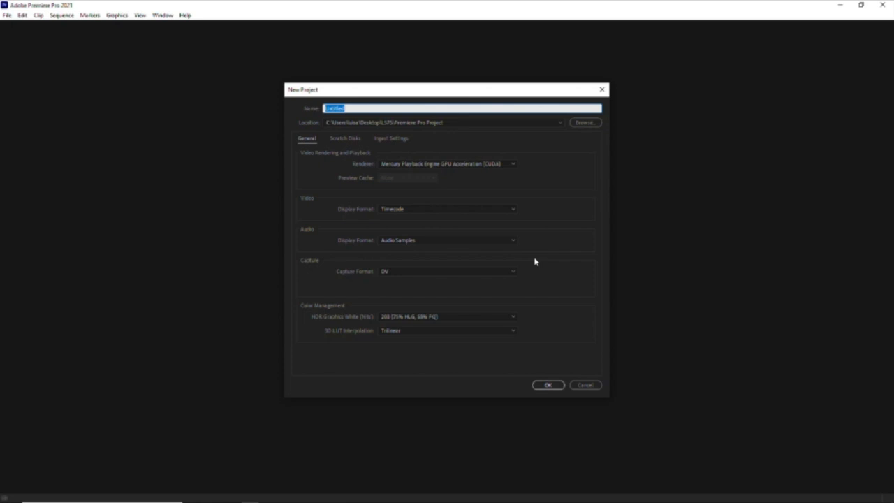
type("E")
left_click(548, 386)
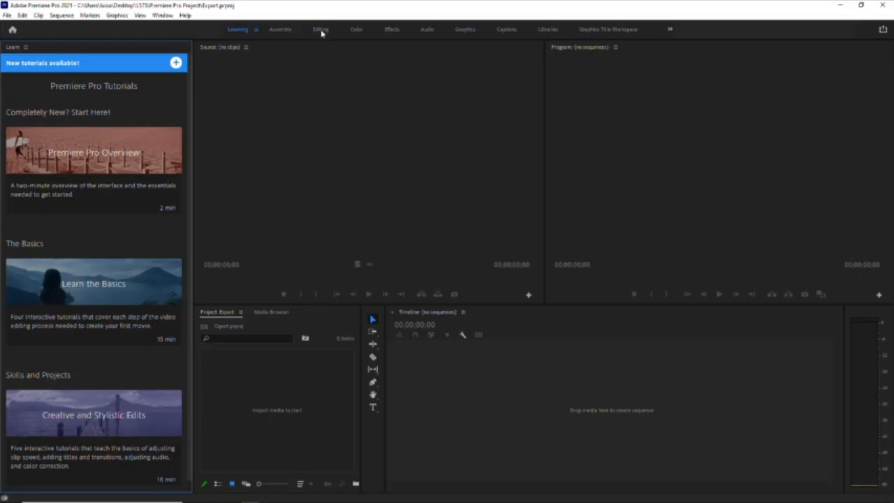
Step: Switch the project to the Editing workspace
left_click(321, 30)
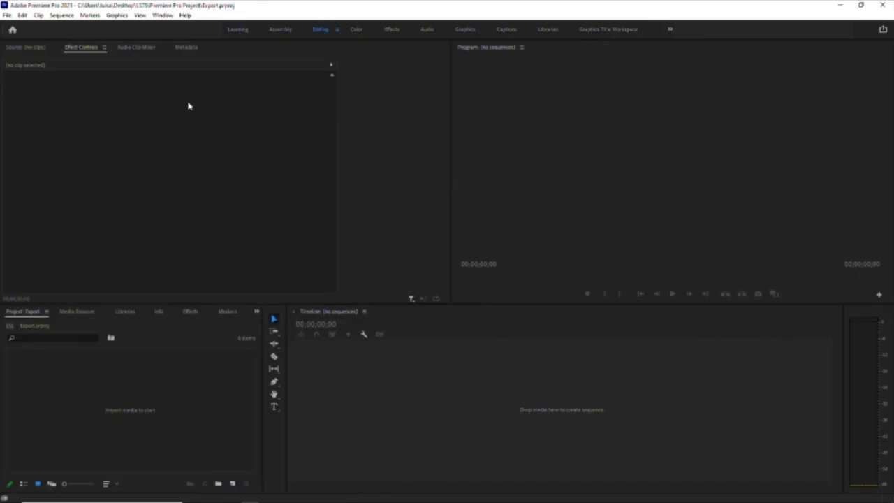
left_click(165, 16)
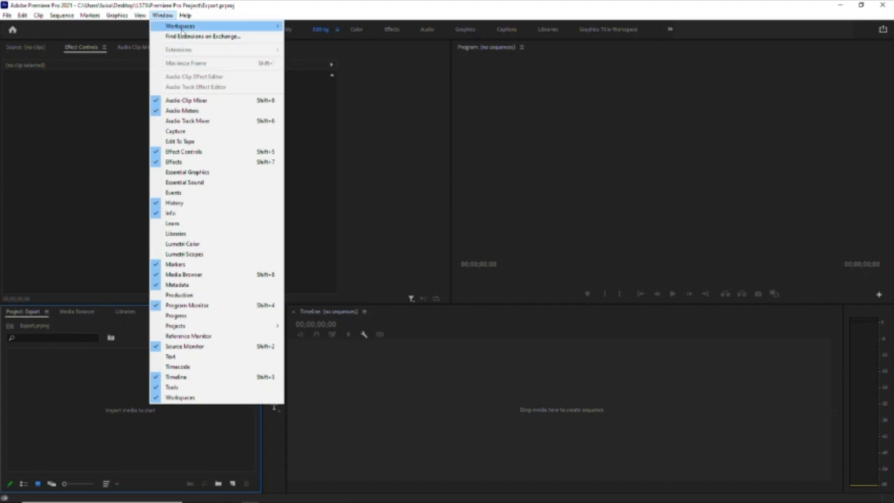
mouse_move(181, 26)
left_click(551, 135)
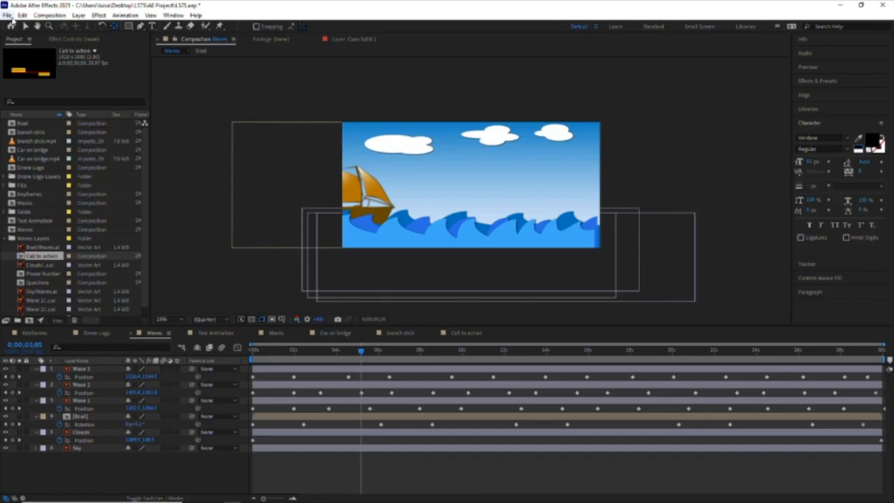
Step: Switch to After Effects and save the L575 project
left_click(10, 15)
left_click(22, 101)
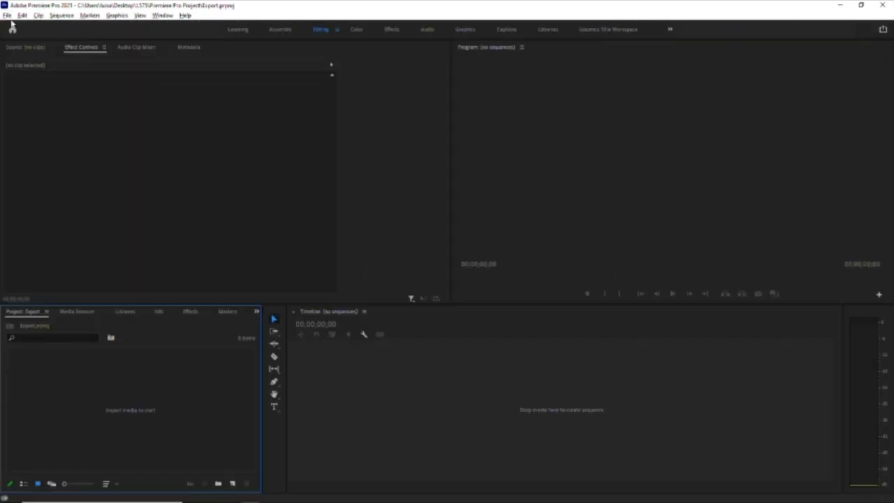
Step: Switch to Premiere Pro and import the branch stick composition from L575.aep in the AE Project folder
left_click(6, 15)
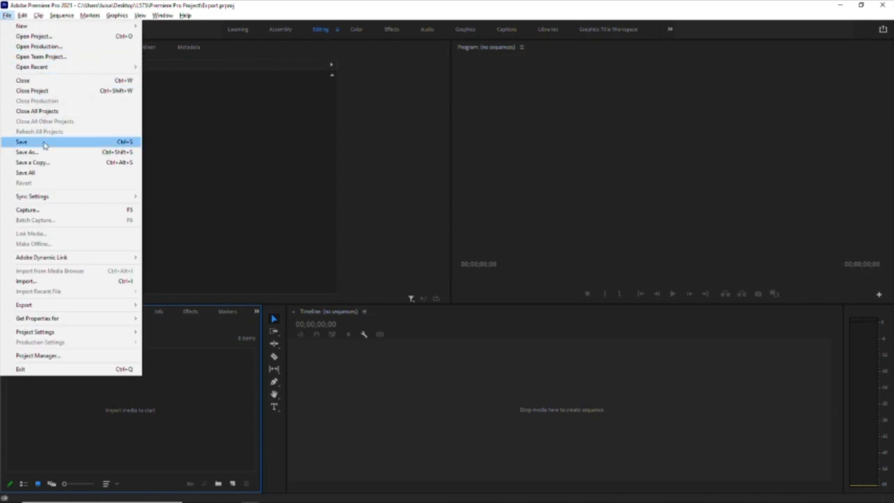
left_click(73, 285)
left_click(138, 44)
double_click(175, 110)
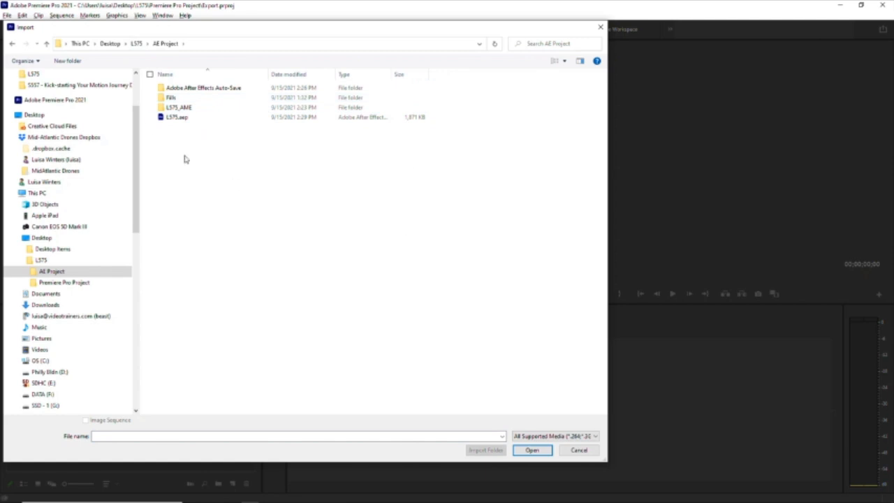
left_click(164, 119)
left_click(532, 449)
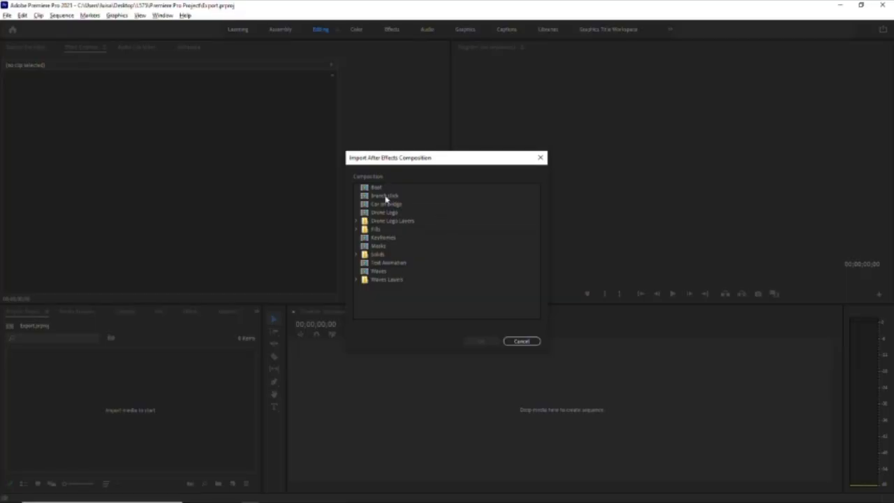
left_click(387, 195)
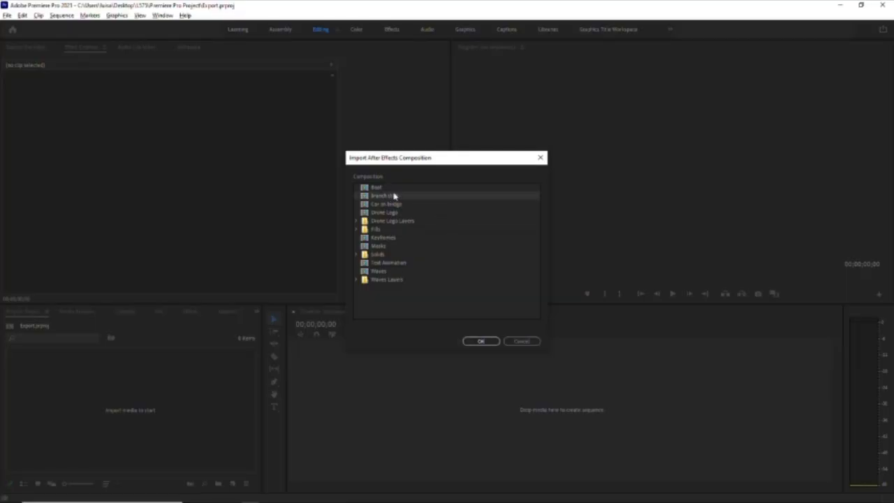
left_click(384, 272)
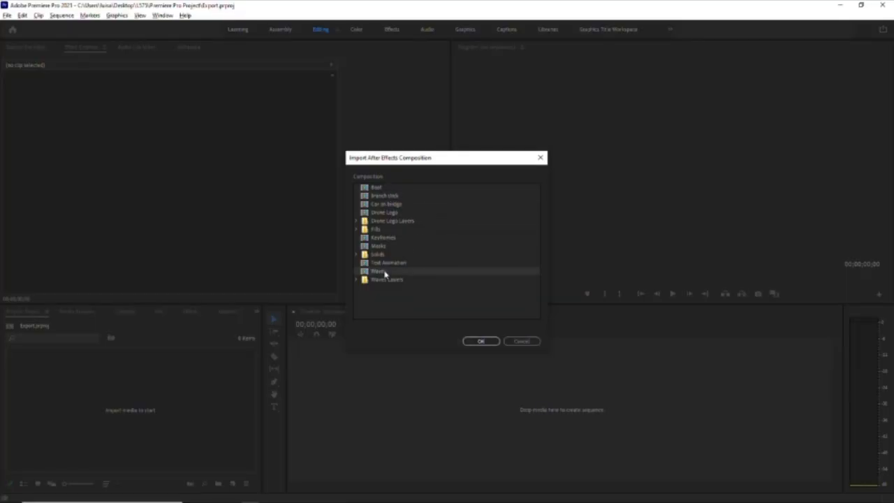
left_click(385, 197)
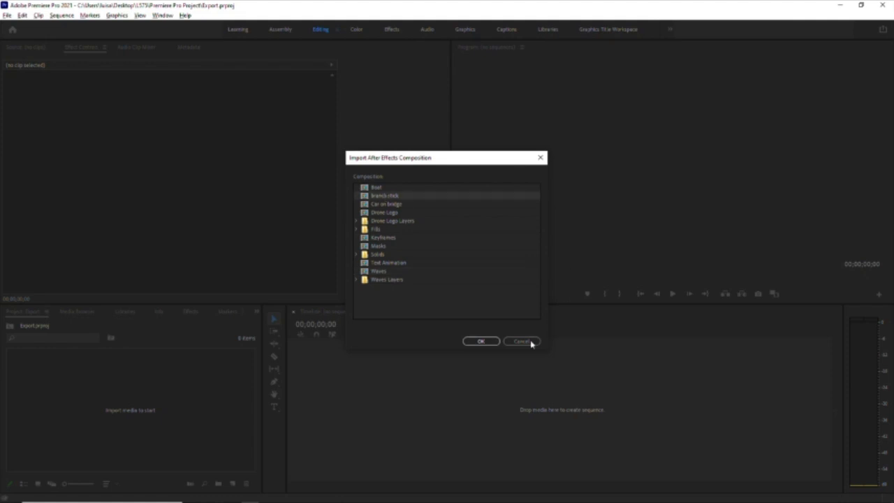
left_click(481, 340)
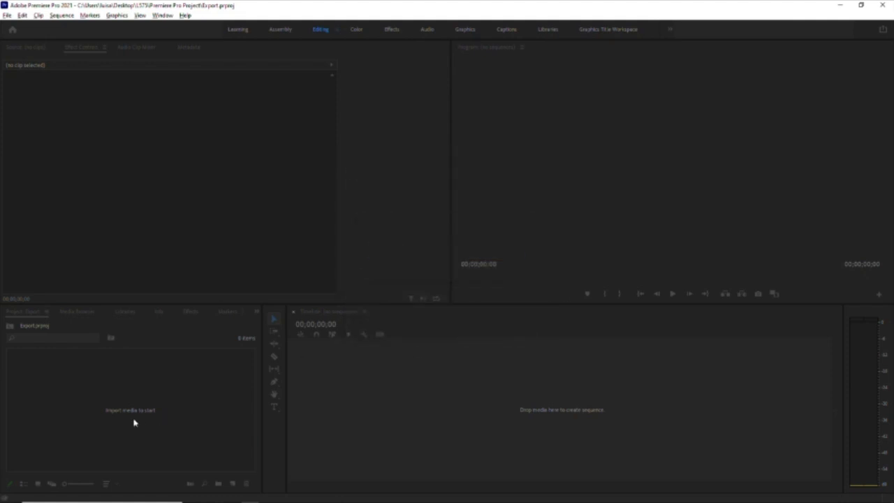
Step: Import the Waves composition from L575.aep
double_click(178, 418)
double_click(178, 117)
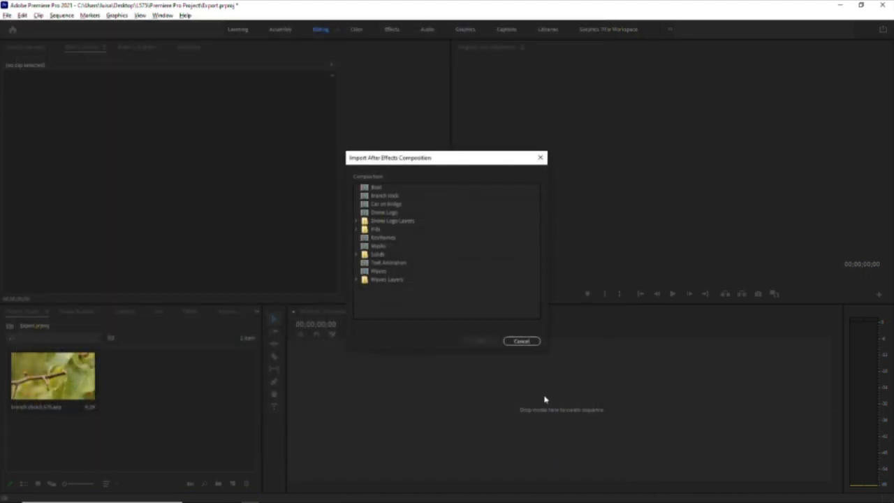
left_click(381, 272)
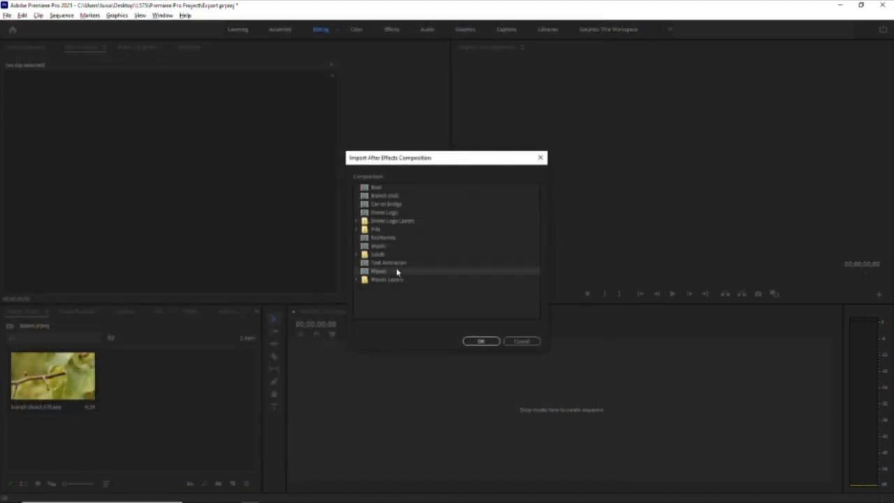
left_click(488, 341)
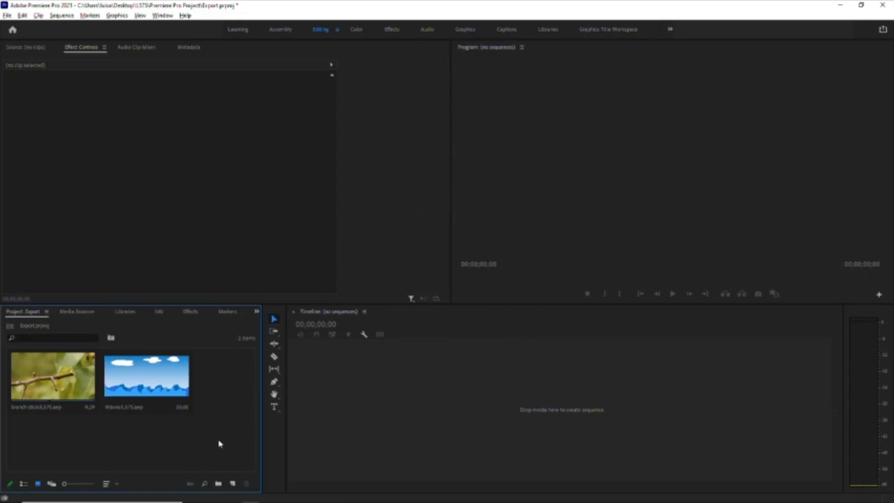
Step: Create a new sequence from the branch stick clip and scrub through its beginning
right_click(49, 401)
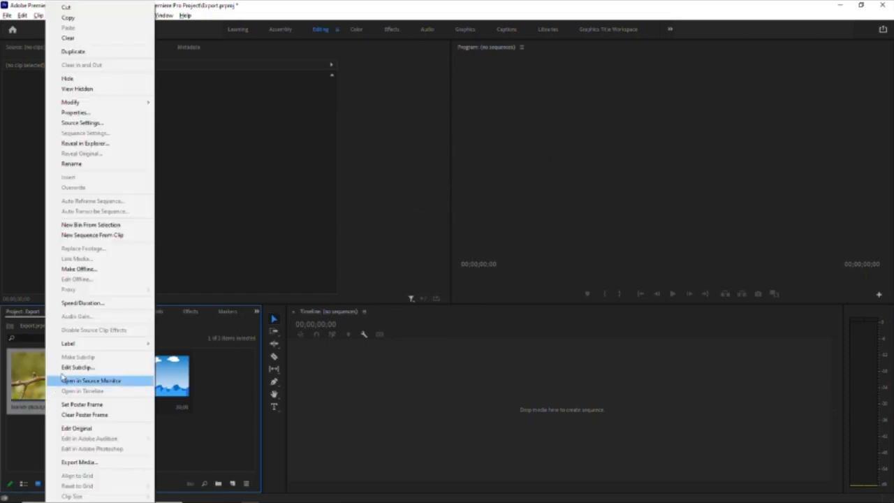
left_click(120, 236)
mouse_move(405, 333)
left_mouse_down()
mouse_move(550, 343)
mouse_move(392, 342)
left_mouse_up()
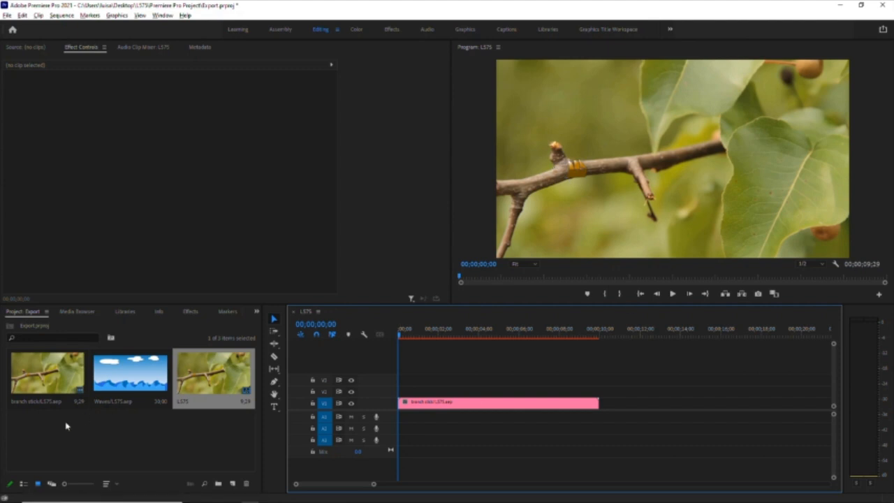
Step: Create a new sequence from the Waves clip and scrub it to 00;00;06;05
left_click(48, 438)
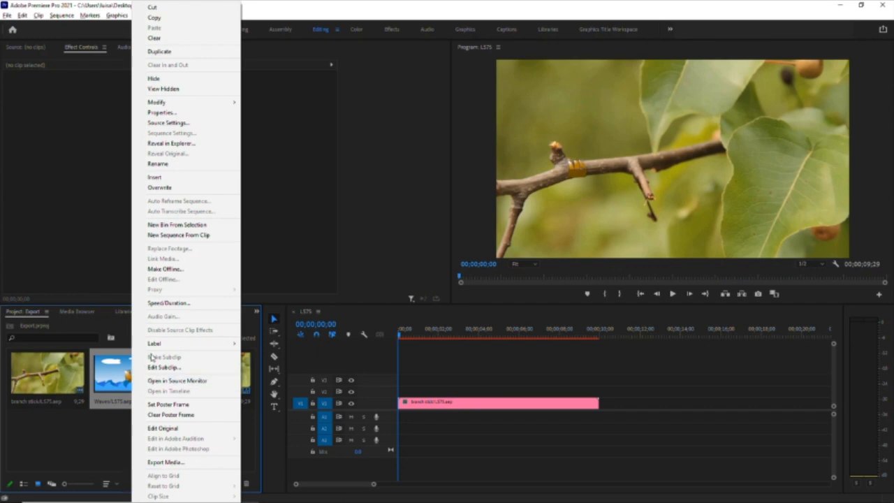
left_click(178, 234)
left_click_drag(409, 334, 438, 342)
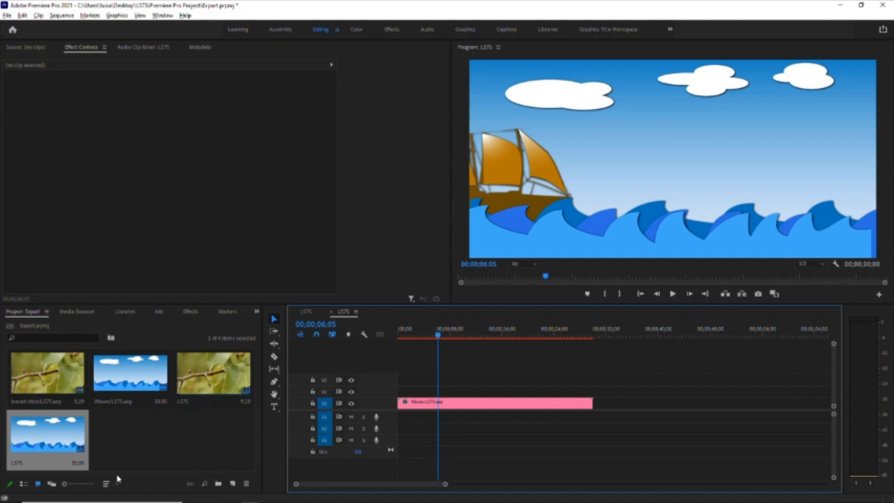
Step: Show the project items as a list and rename the Waves sequence Boat and the branch stick sequence Branch
left_click(23, 485)
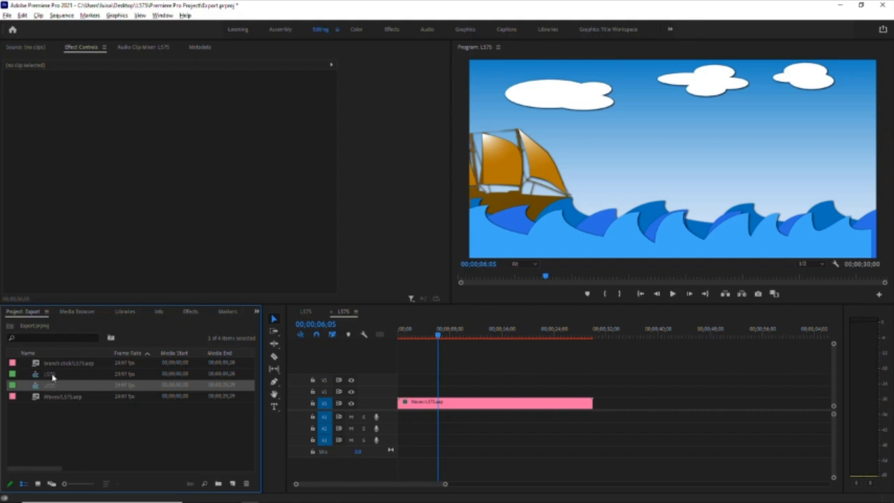
type("b")
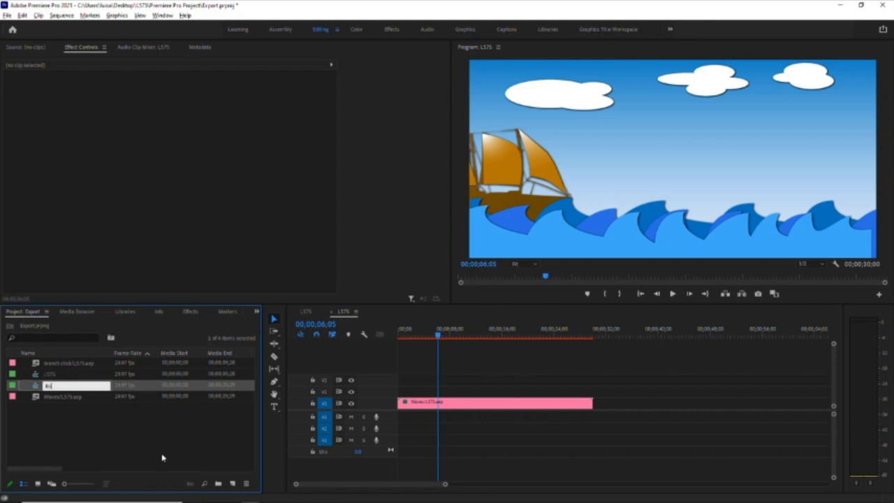
left_click(55, 375)
type("s")
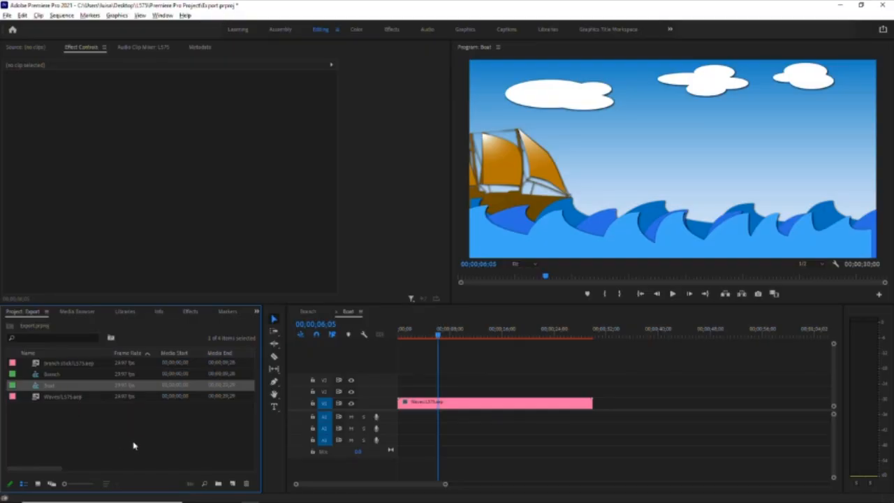
Step: Create an auto-reframed copy of the Boat sequence with the Square 1:1 target aspect ratio and Default motion tracking
left_click(133, 444)
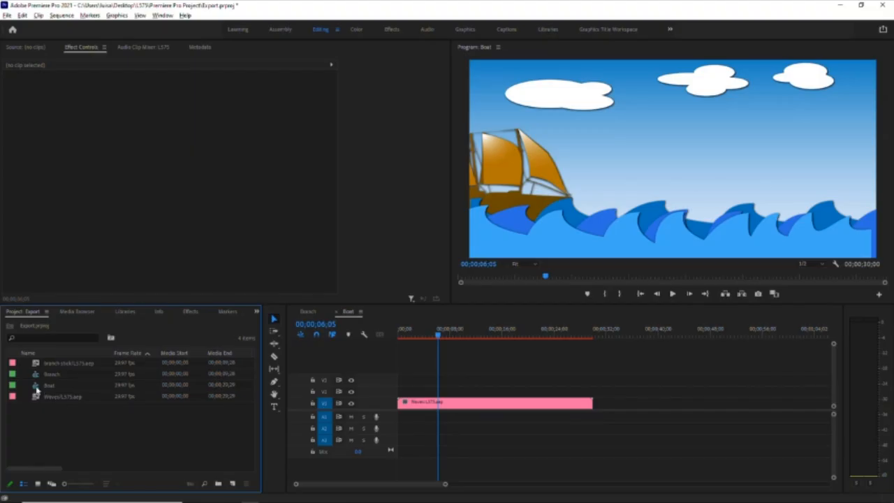
right_click(37, 389)
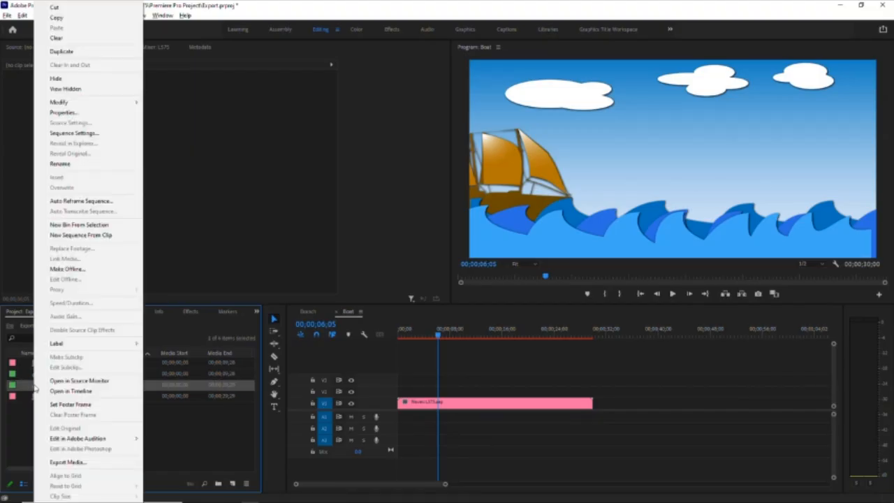
left_click(108, 201)
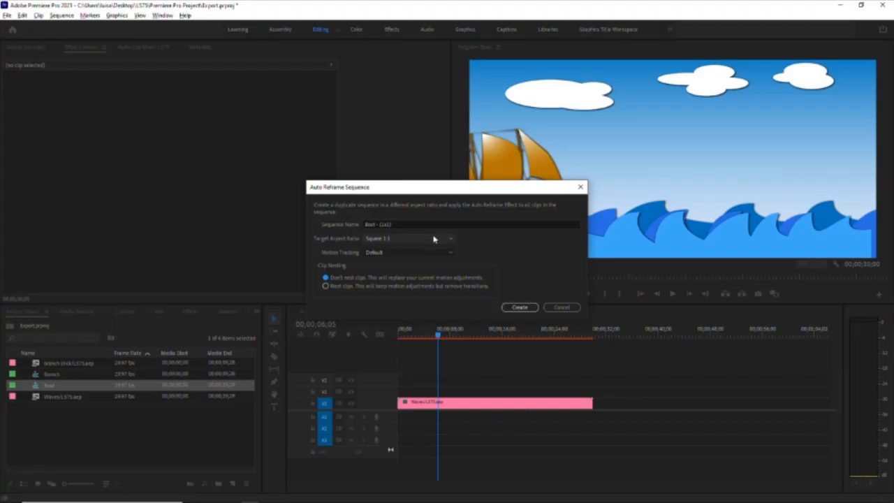
left_click(429, 240)
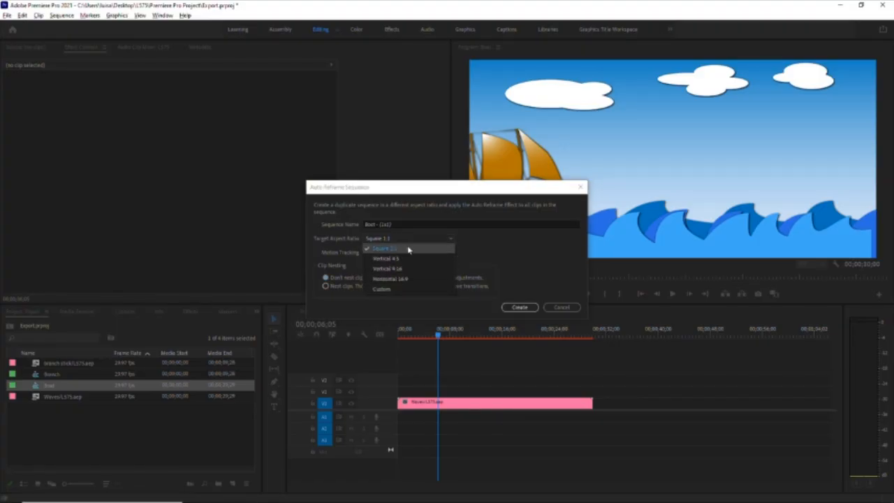
left_click(408, 250)
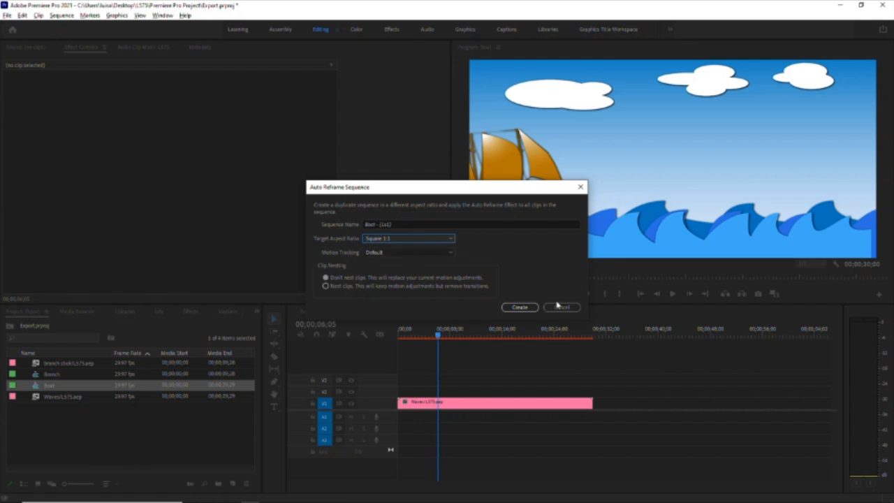
left_click(520, 307)
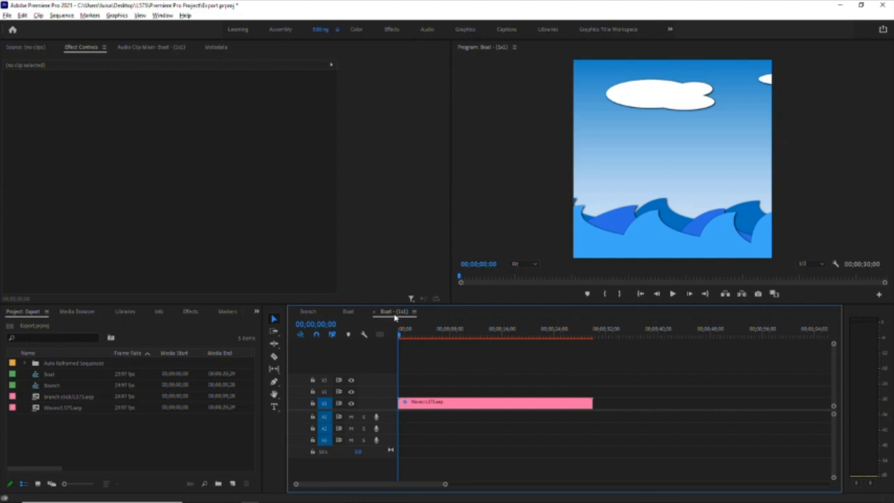
Step: Play the square Boat sequence and examine the Auto Reframe effect on its Waves clip
key("space")
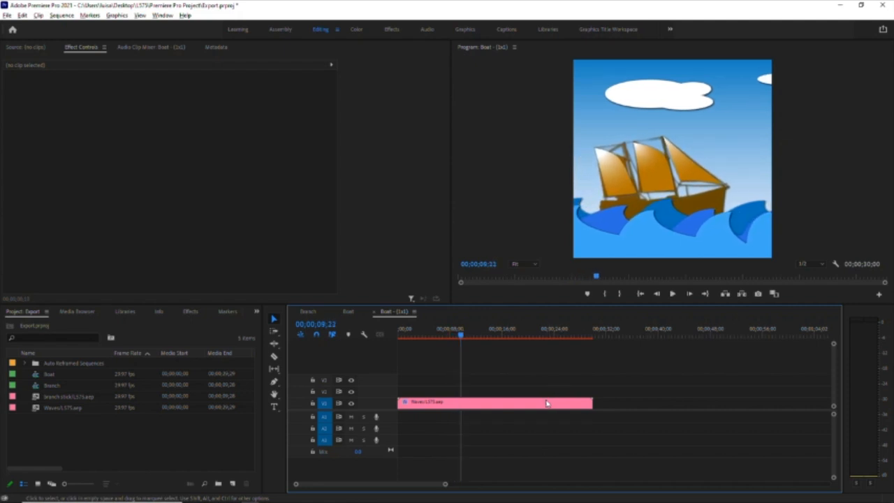
left_click(545, 403)
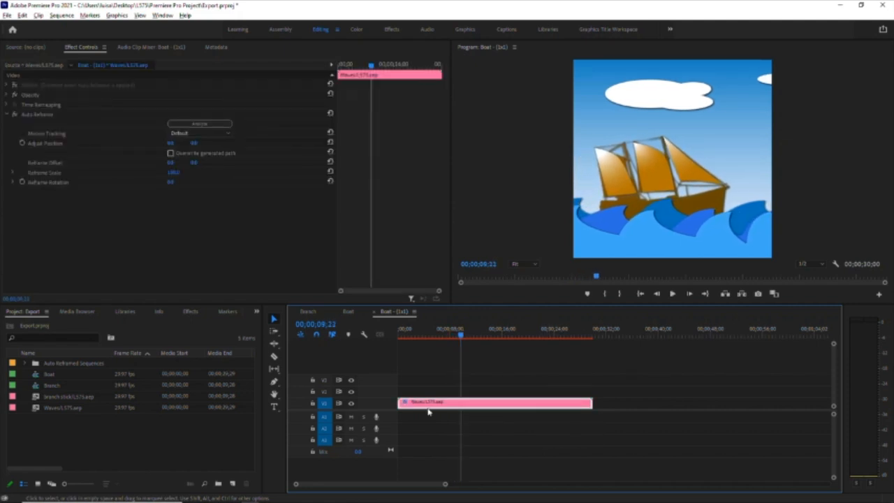
left_click(40, 115)
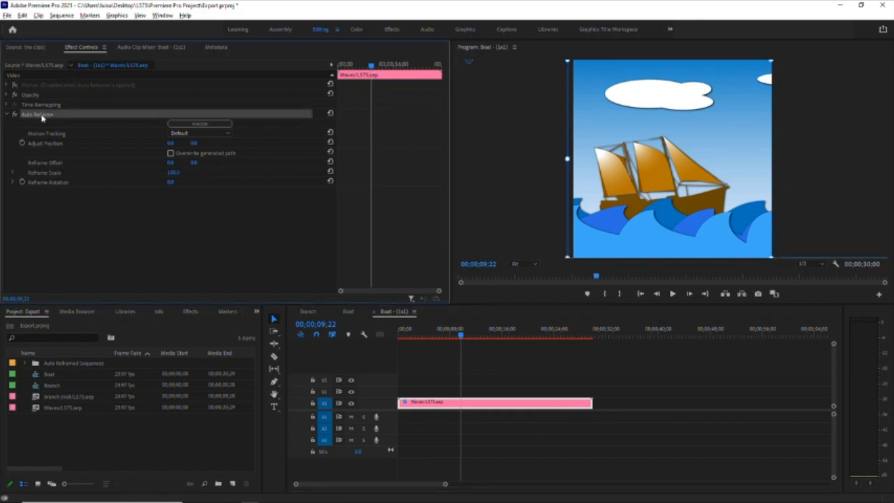
Step: Trim the square sequence's Waves clip to the range 00;00;10;11 to 00;00;23;15 and move it to the sequence start
left_click_drag(463, 330, 447, 344)
left_click_drag(524, 342, 465, 338)
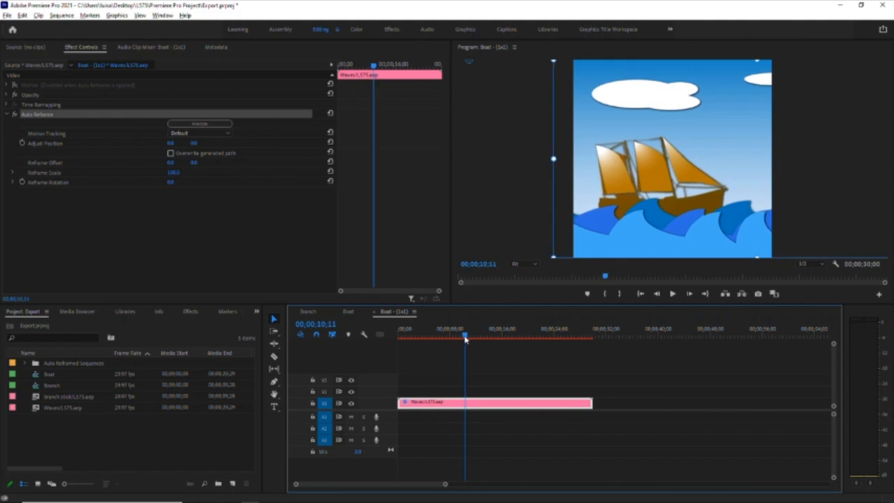
left_click_drag(400, 402, 465, 403)
left_click_drag(465, 336, 550, 342)
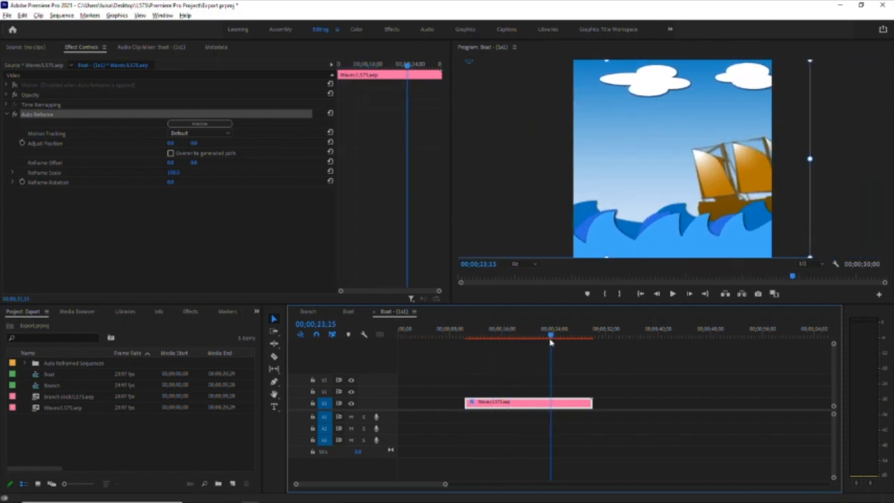
left_click_drag(593, 402, 447, 412)
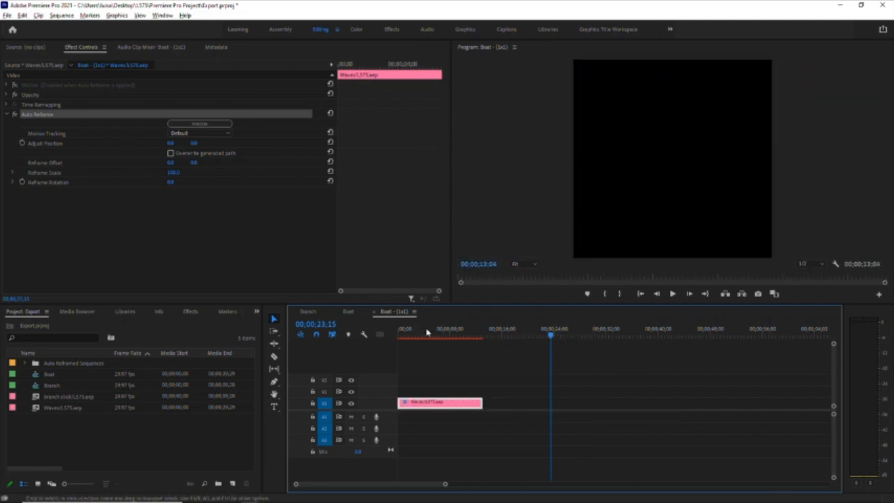
key("Home")
key("space")
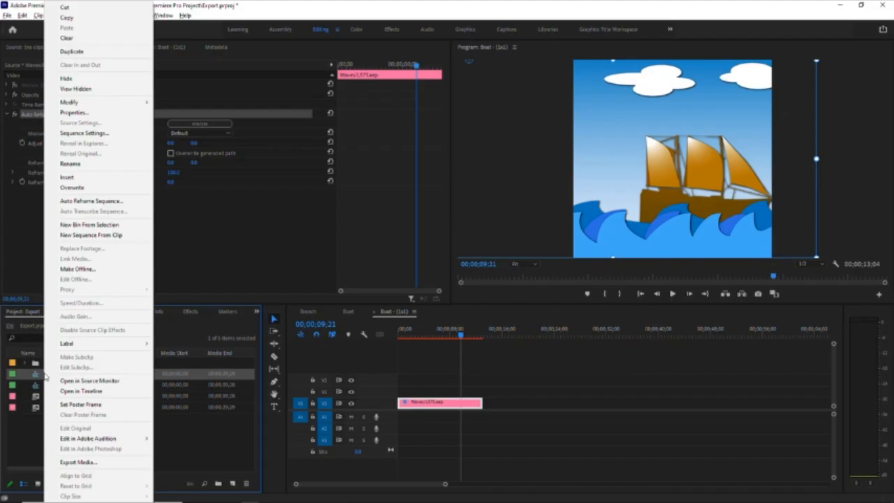
Step: Create another auto-reframed copy of the Boat sequence with the Vertical 9:16 target aspect ratio
left_click(91, 200)
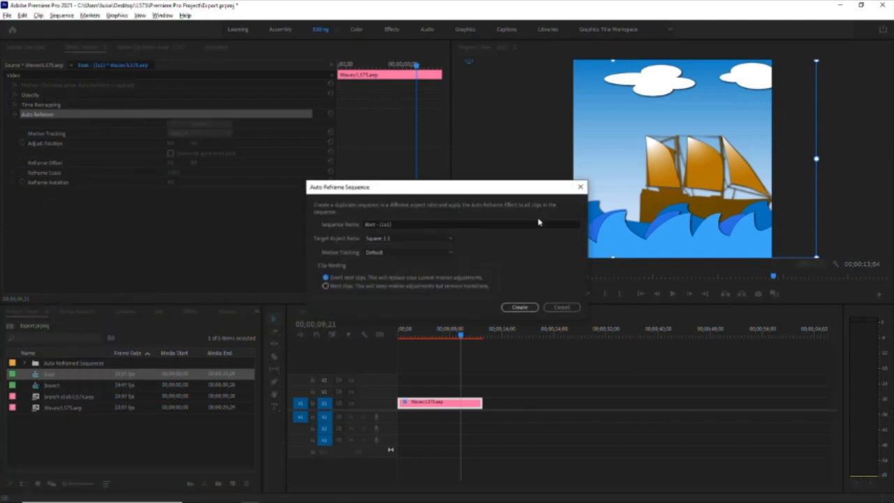
left_click(415, 241)
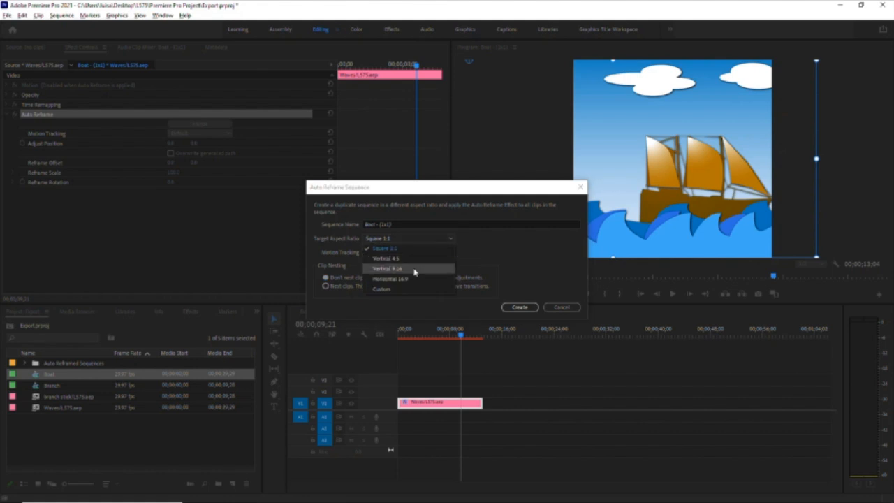
left_click(414, 269)
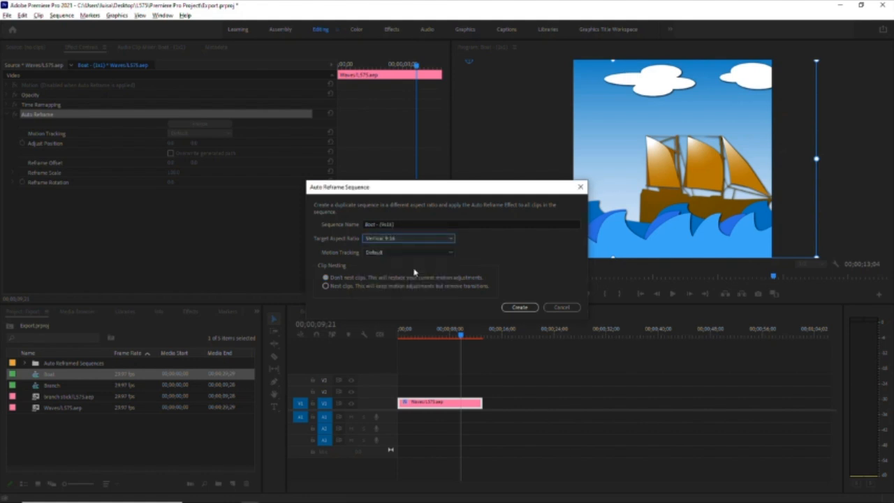
left_click(519, 307)
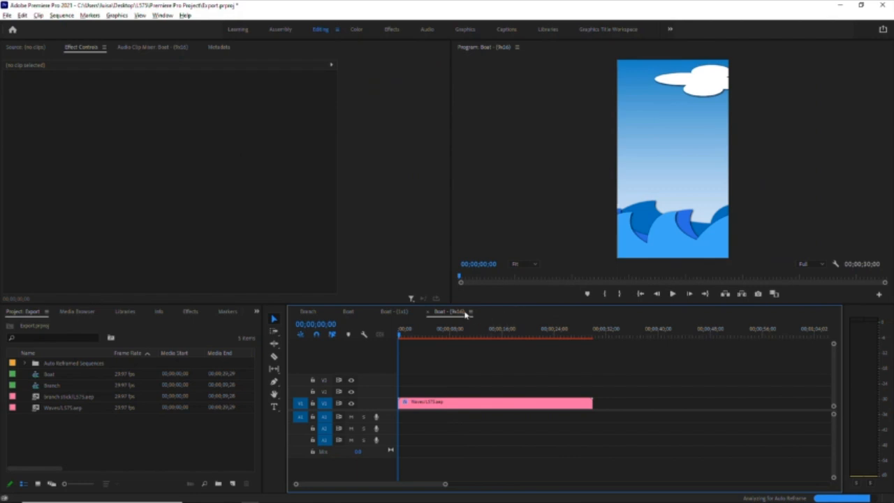
Step: Trim both ends of the Waves clip in the vertical Boat sequence and scrub through the shortened clip
left_click_drag(402, 335, 456, 341)
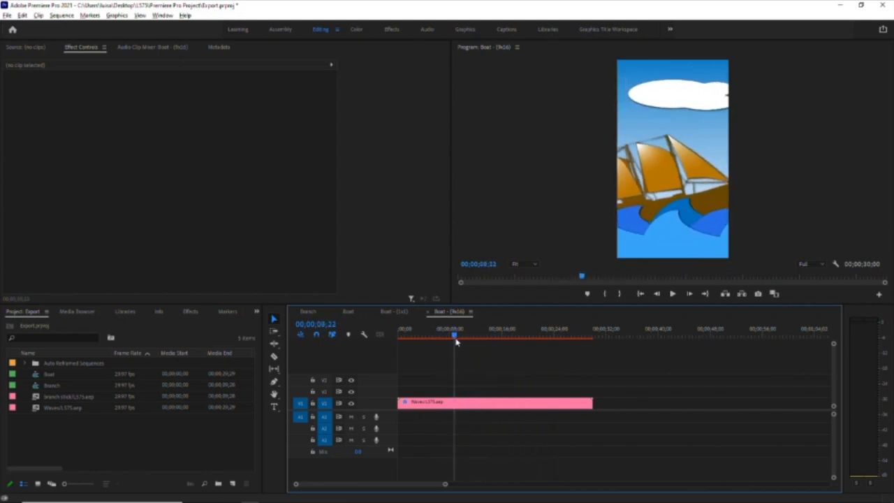
left_click_drag(400, 402, 433, 401)
left_click_drag(407, 334, 496, 336)
left_click_drag(534, 404, 496, 404)
left_click(419, 334)
mouse_move(396, 335)
left_mouse_down()
mouse_move(474, 337)
mouse_move(408, 342)
left_mouse_up()
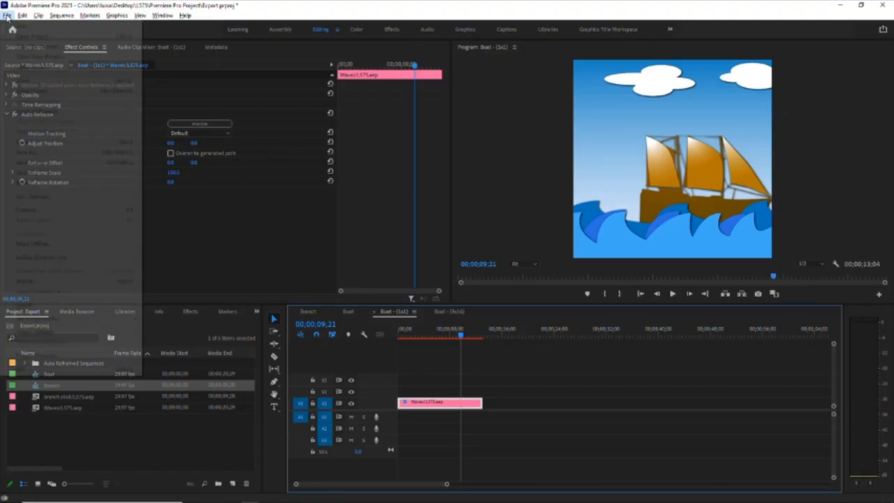
Step: Open the media export settings for the square Boat sequence, using H.264 with the Match Source - High bitrate preset
left_click(7, 15)
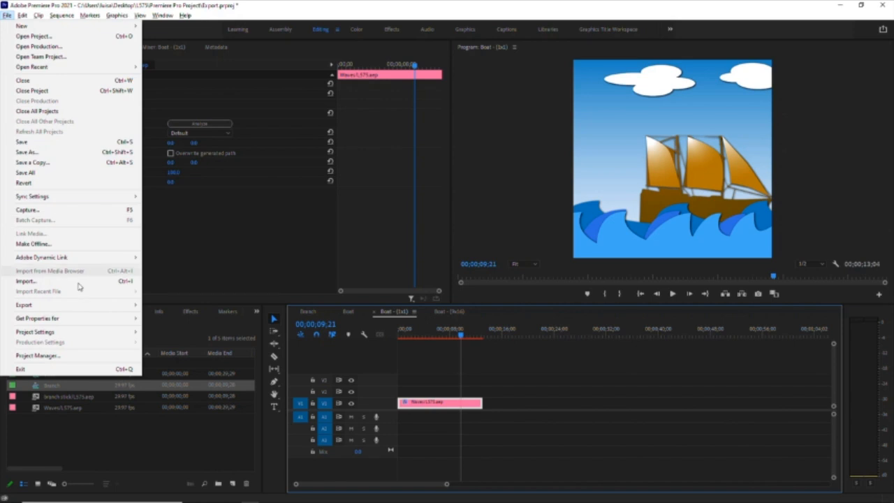
mouse_move(81, 306)
left_click(181, 308)
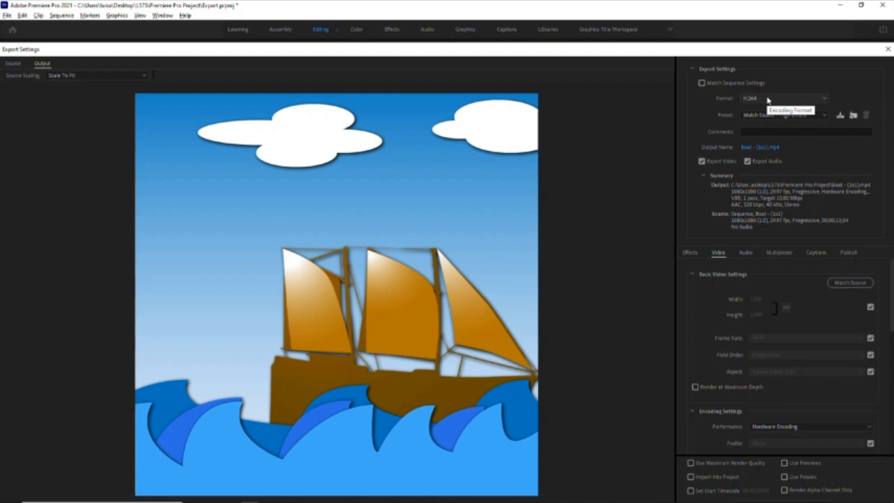
left_click(793, 115)
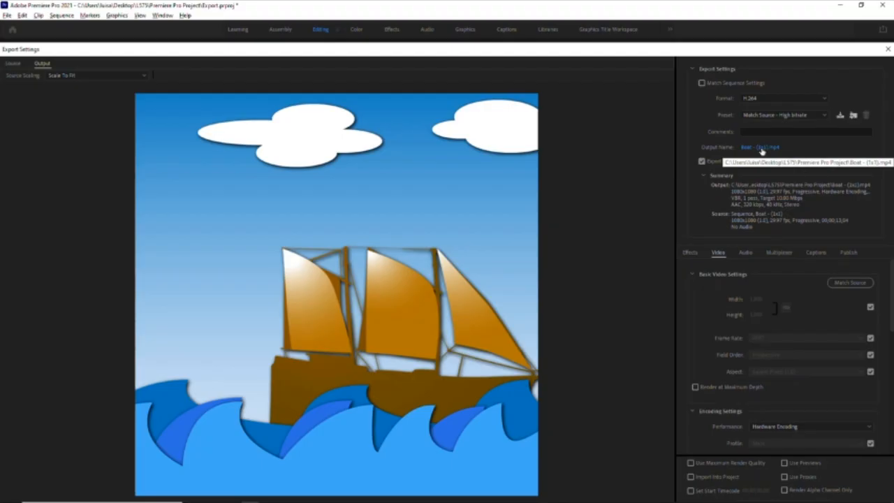
Step: Set the output to Boat - (1x1).mp4 in the L575 folder and export the video
left_click(759, 146)
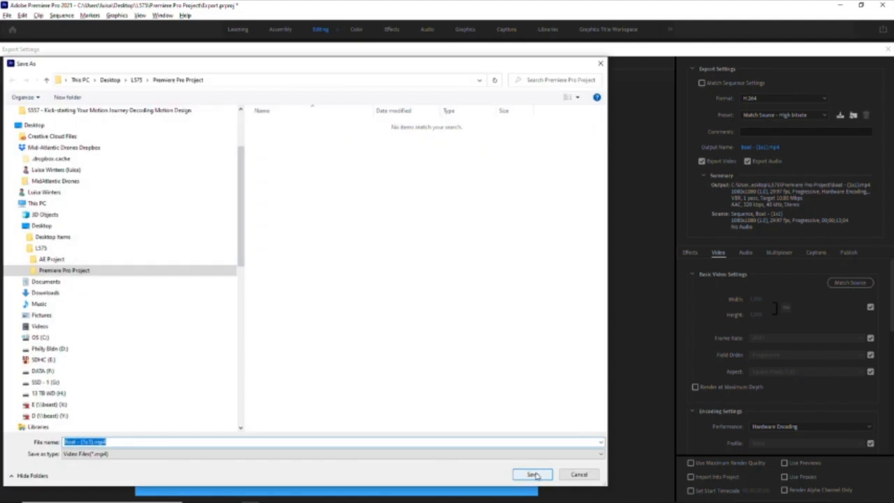
left_click(136, 80)
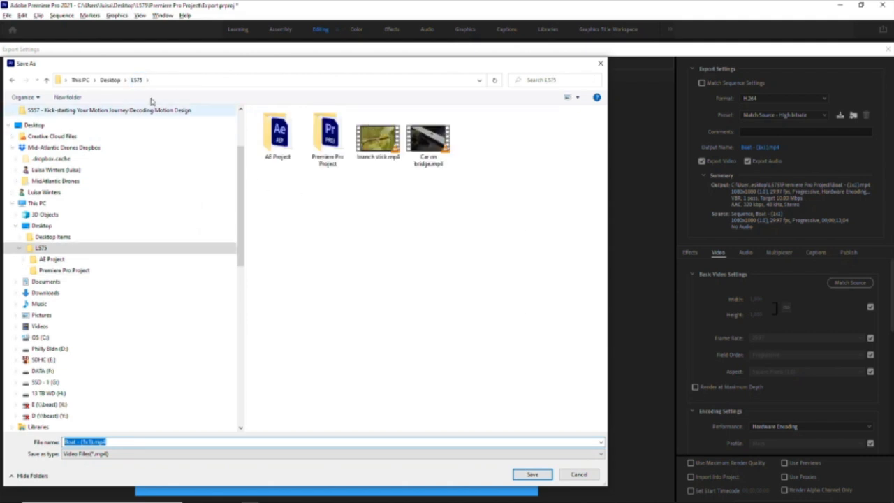
left_click(534, 474)
left_click_drag(676, 55, 593, 11)
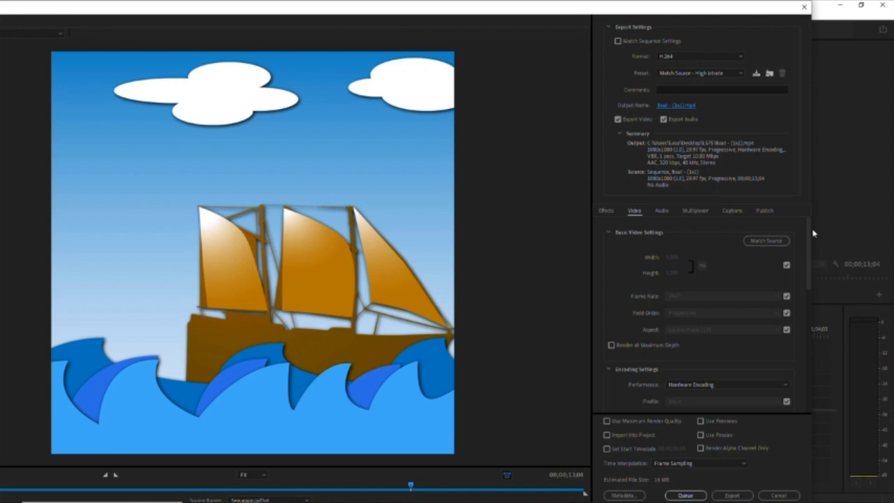
left_click(739, 495)
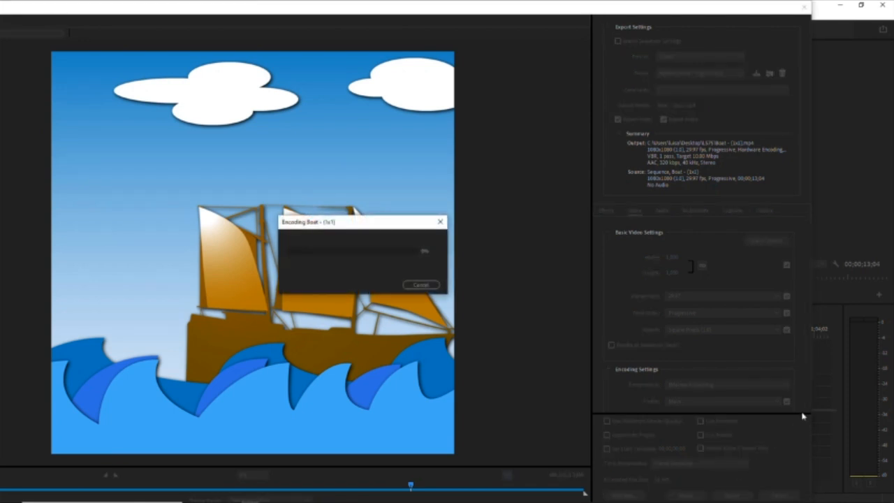